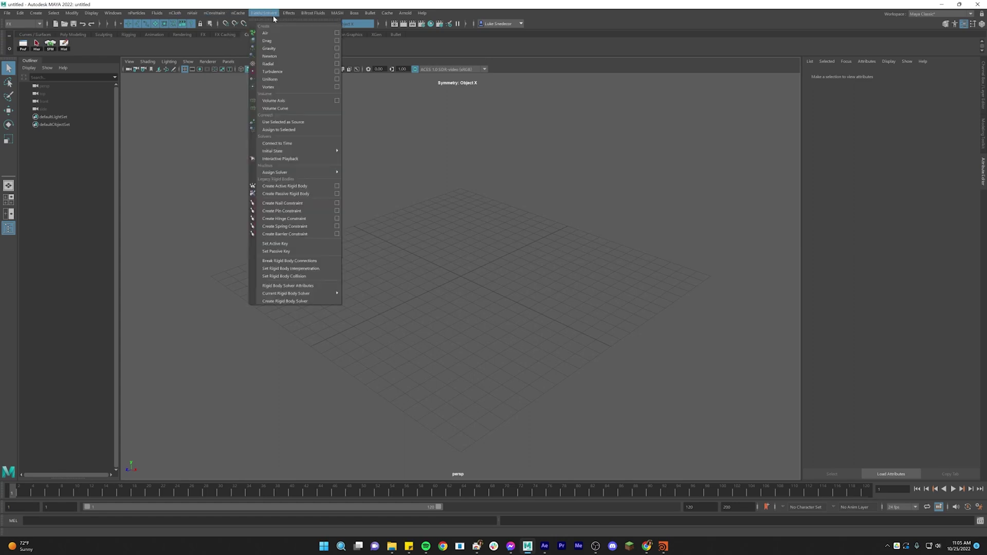
Step: Tear off the Bullet menu as a floating window over the viewport and show the Bullet shelf
click(173, 13)
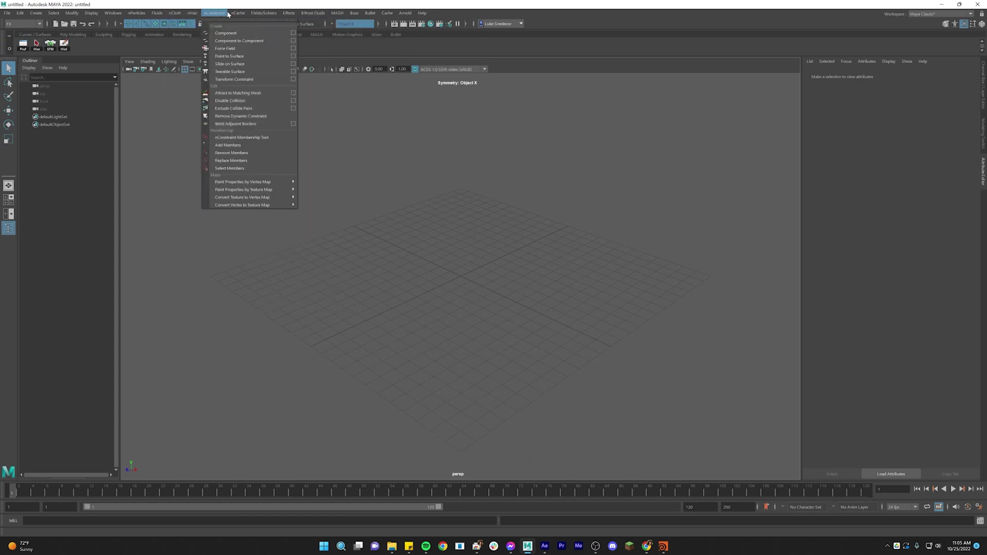
mouse_move(289, 18)
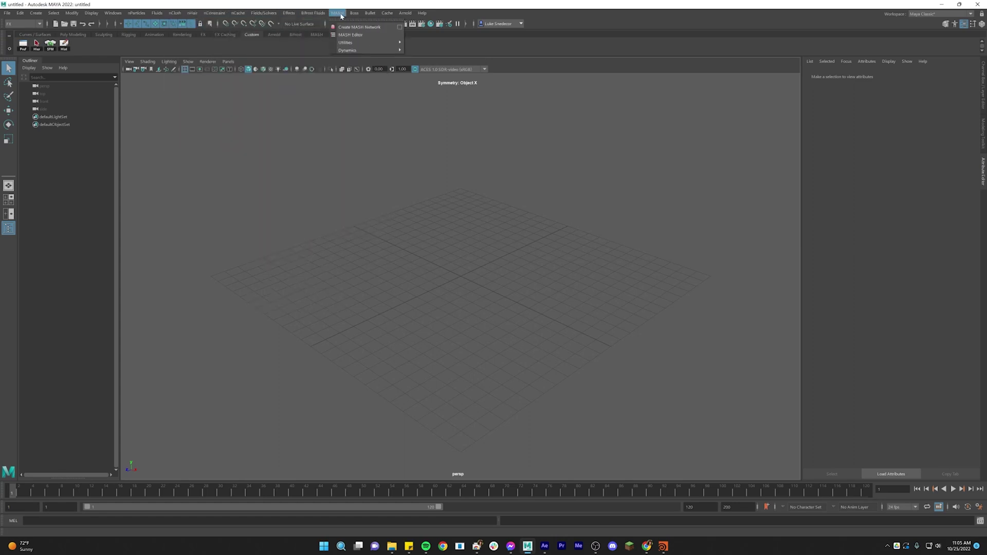
mouse_move(422, 14)
mouse_move(366, 14)
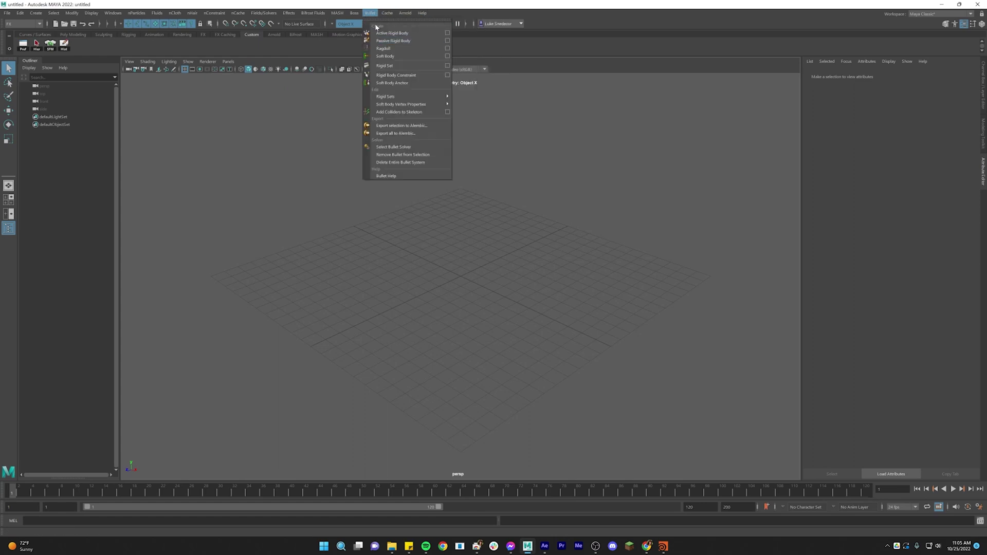
click(406, 22)
drag(260, 102, 217, 101)
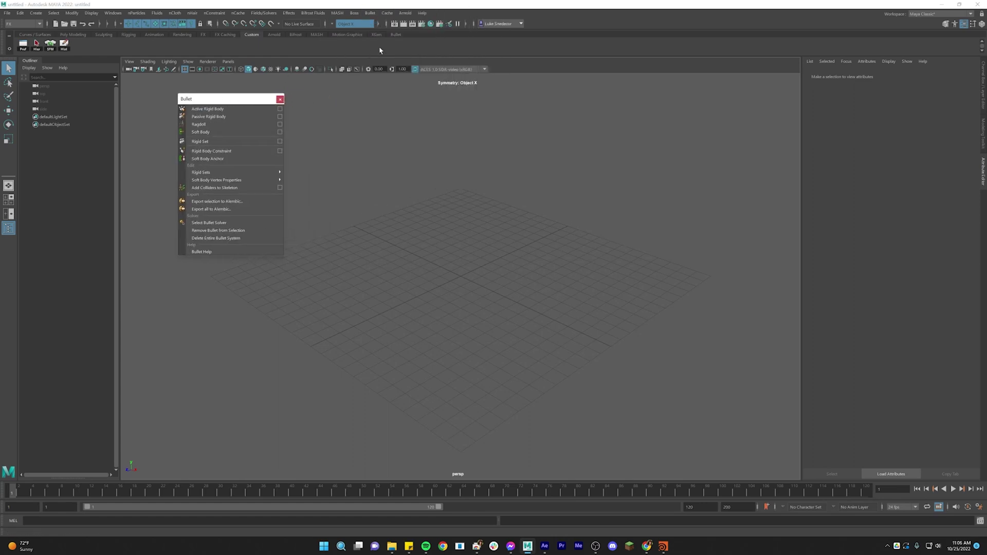
click(396, 35)
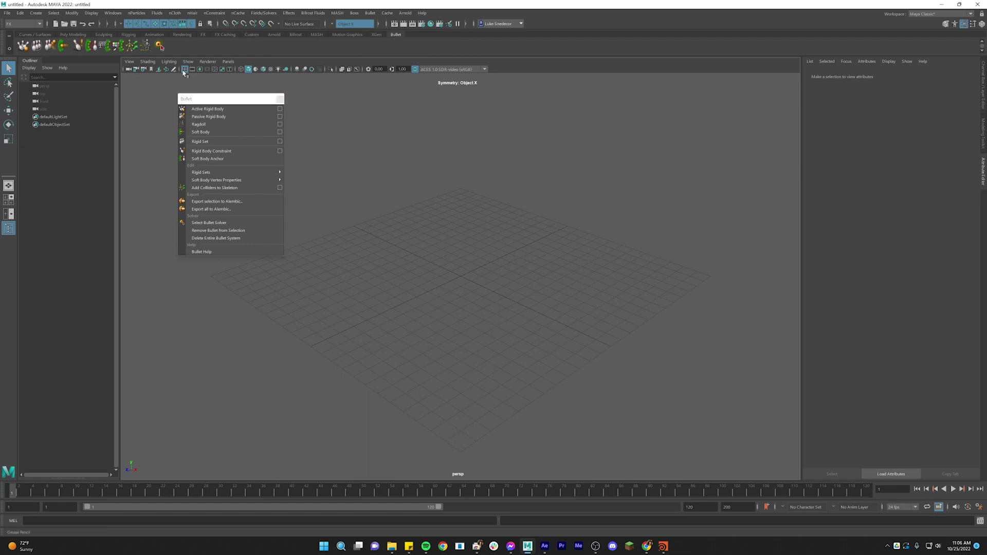
Step: Search the Plug-in Manager for "bullet" and check whether bullet.mll is set to Loaded and Auto load
click(72, 13)
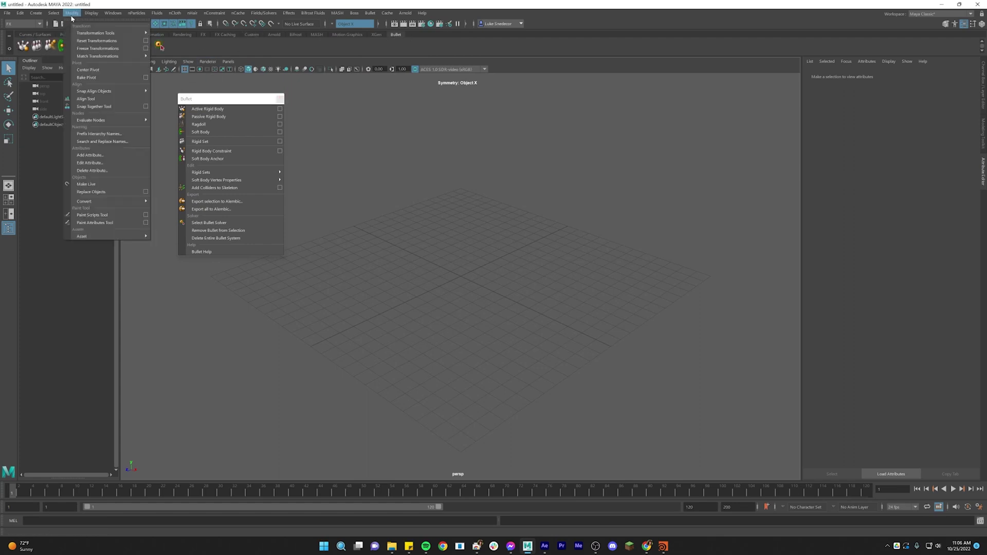
mouse_move(113, 13)
mouse_move(149, 86)
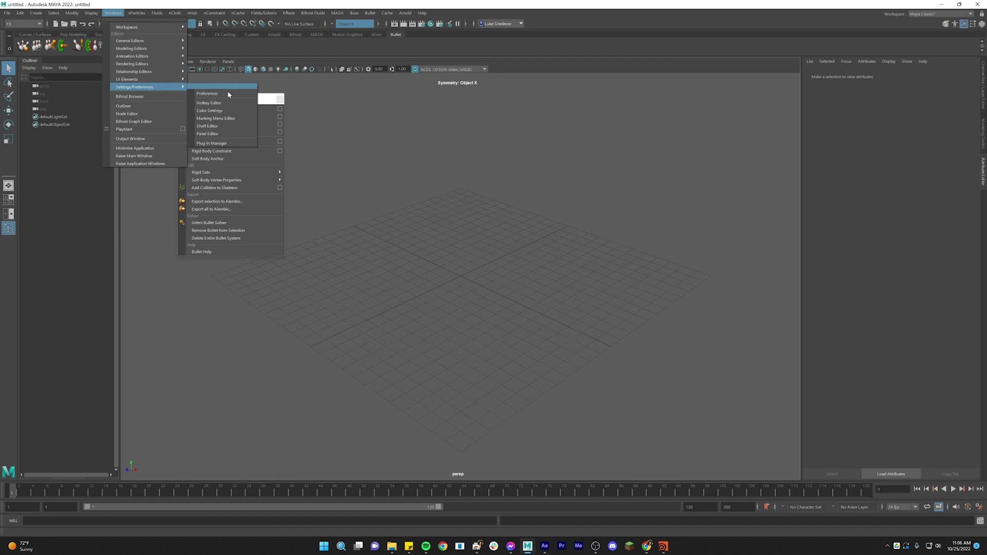
click(231, 144)
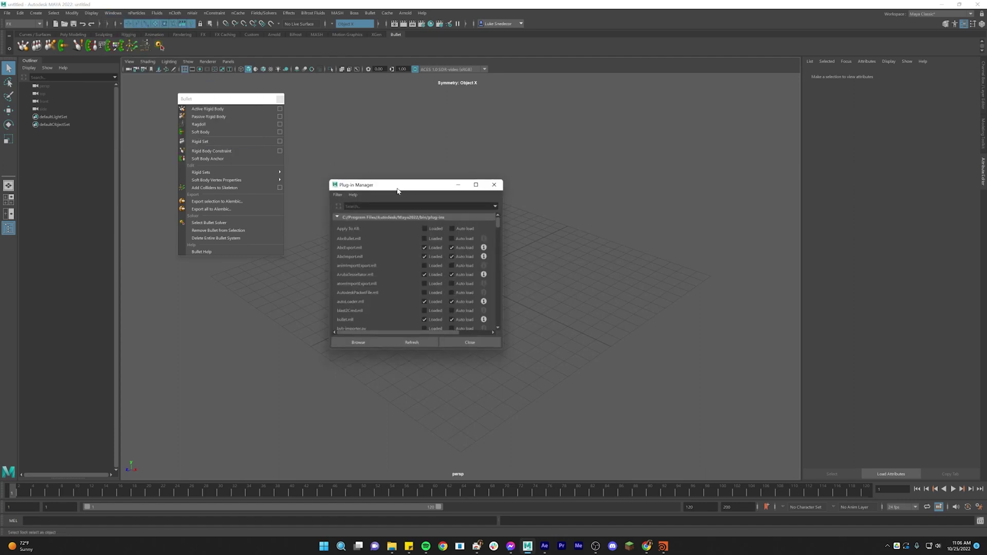
text(bulle)
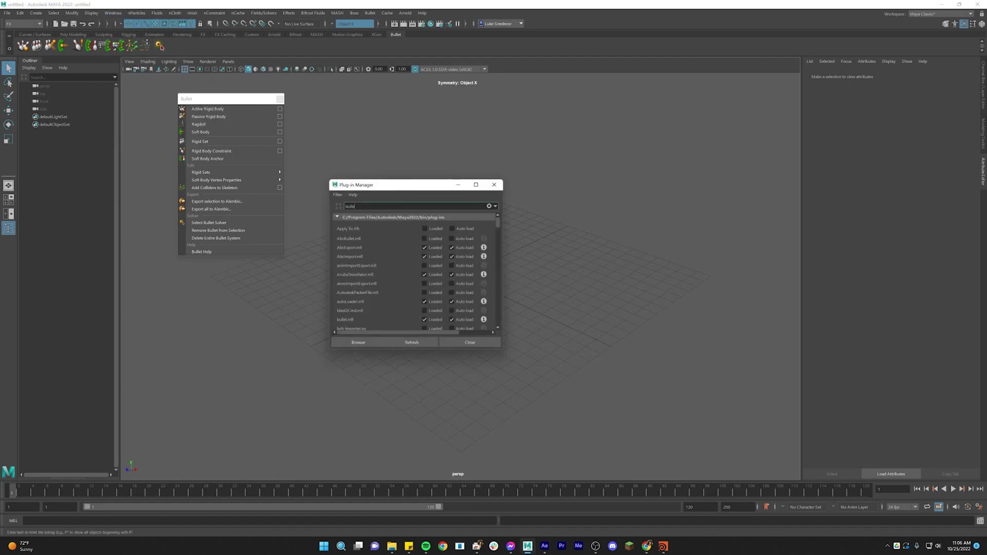
text(t)
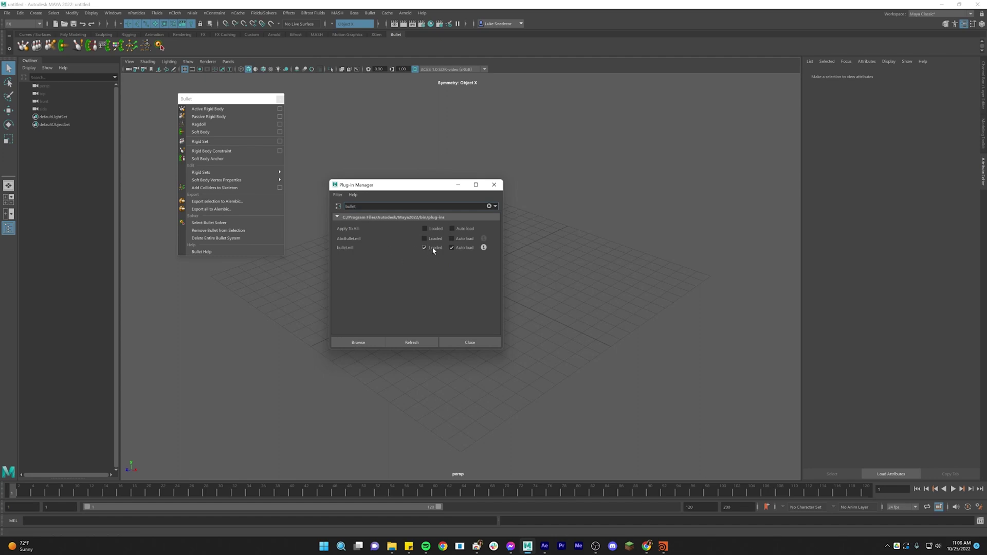
click(470, 343)
Step: Create a polygon sphere at the centre of the grid
click(36, 13)
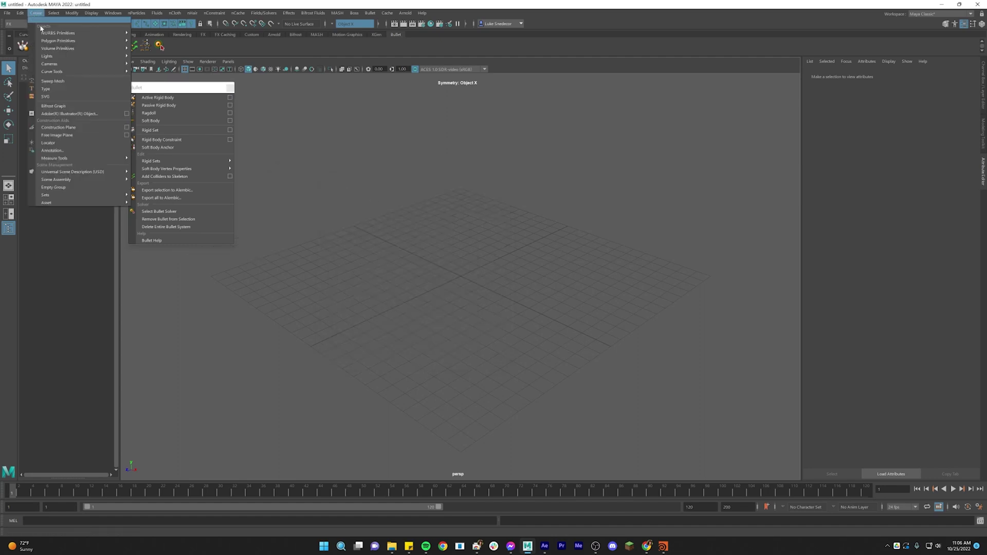
mouse_move(77, 40)
click(151, 43)
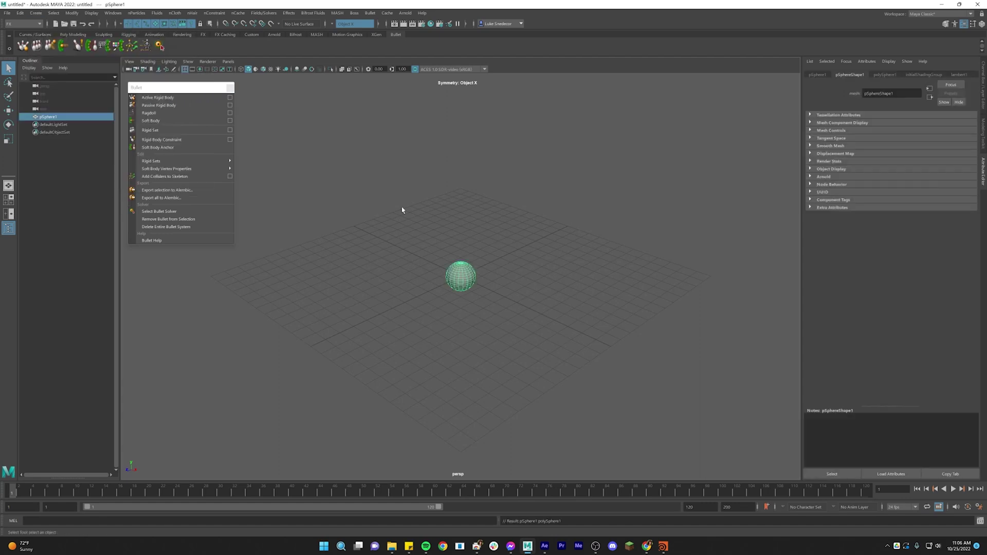
Step: Move the sphere straight up so it floats well above the grid
scroll(604, 269, up, 5)
alt+drag(483, 267, 553, 283)
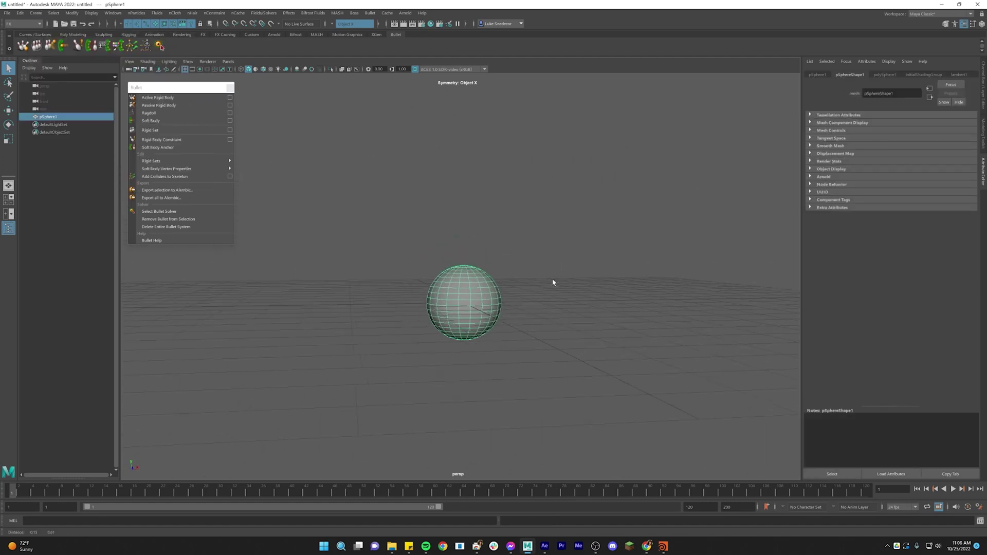
scroll(547, 260, up, 3)
key(w)
scroll(557, 273, down, 4)
drag(464, 277, 523, 194)
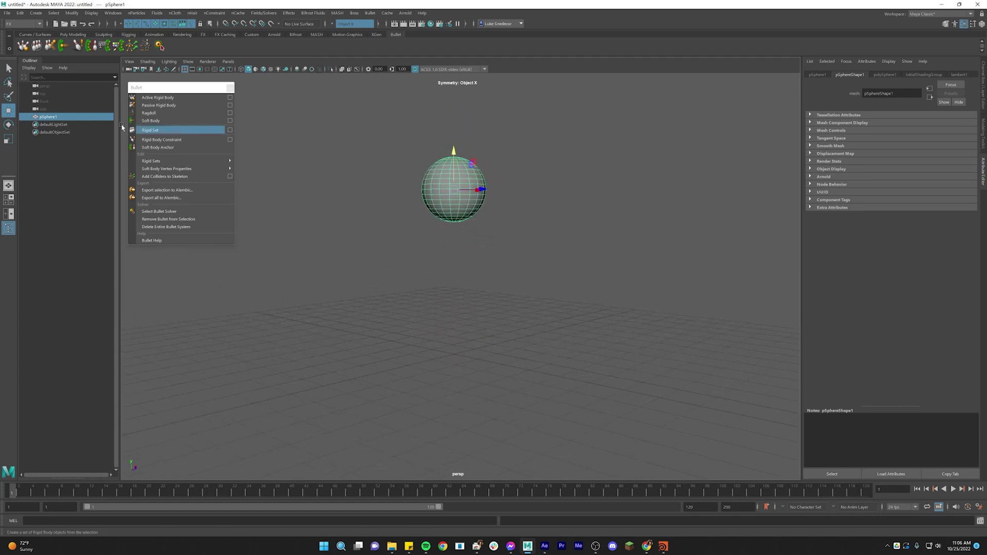
Step: Make the raised sphere a Bullet active rigid body and close the floating Bullet menu
click(165, 97)
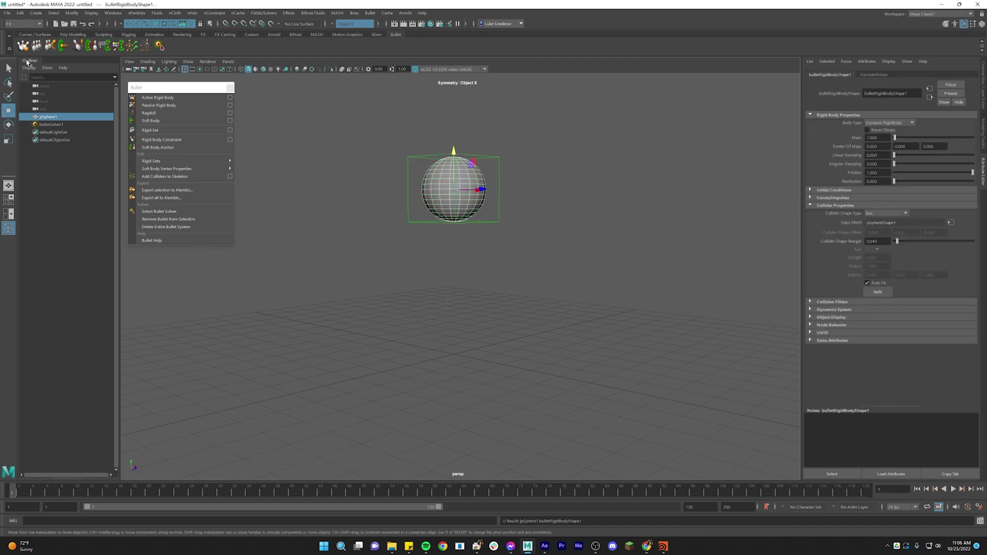
click(229, 89)
alt+drag(531, 216, 548, 227)
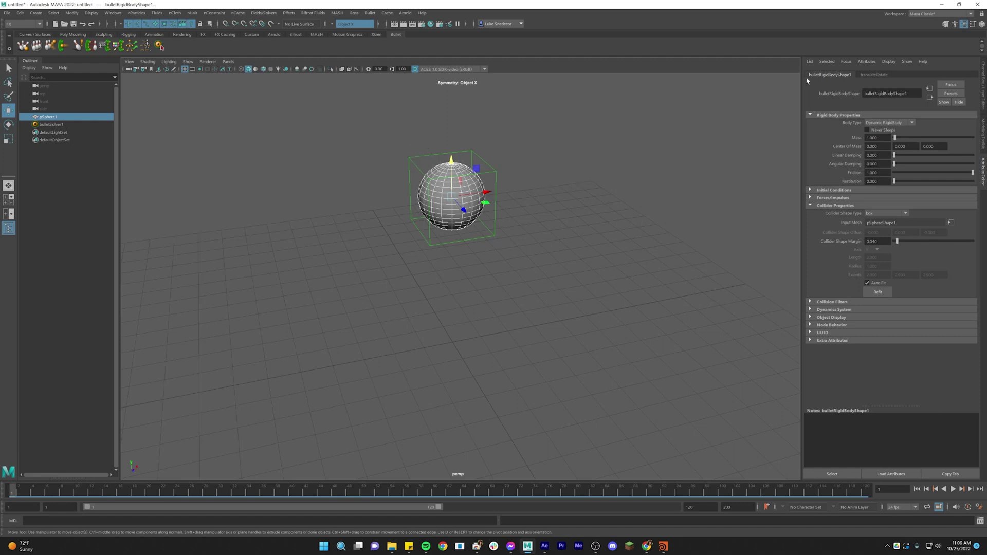
Step: Set the rigid body's Collider Shape Type to sphere and frame the sphere to inspect the collider fit
click(879, 217)
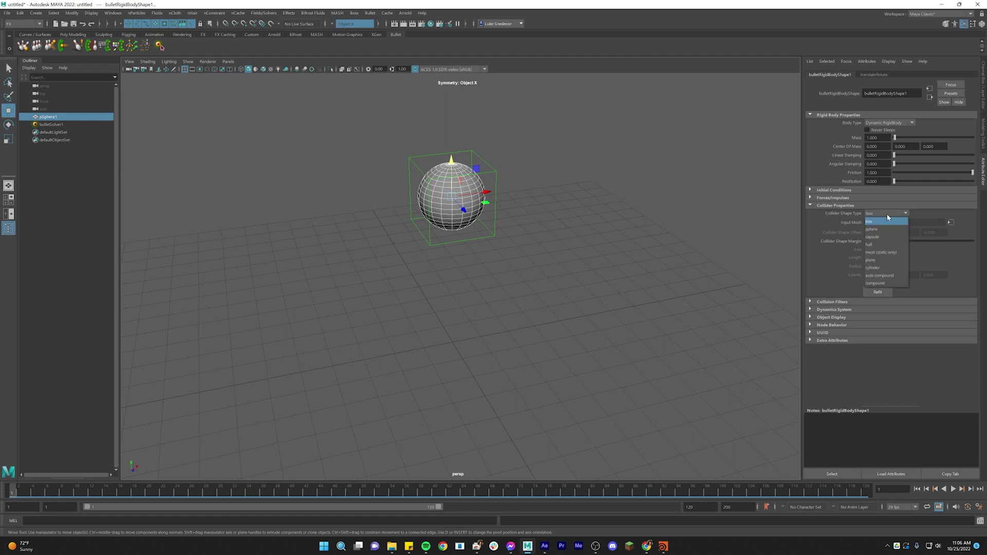
click(880, 231)
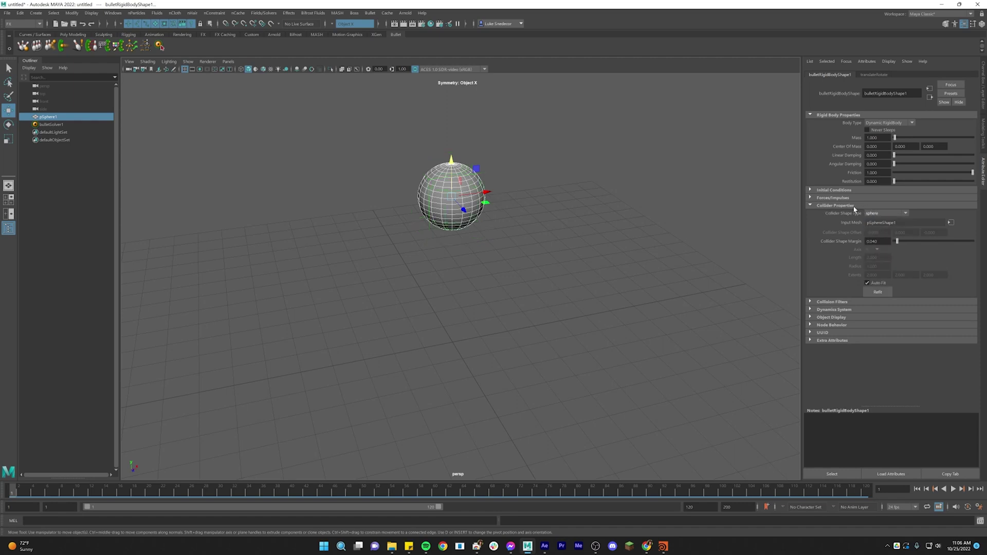
key(f)
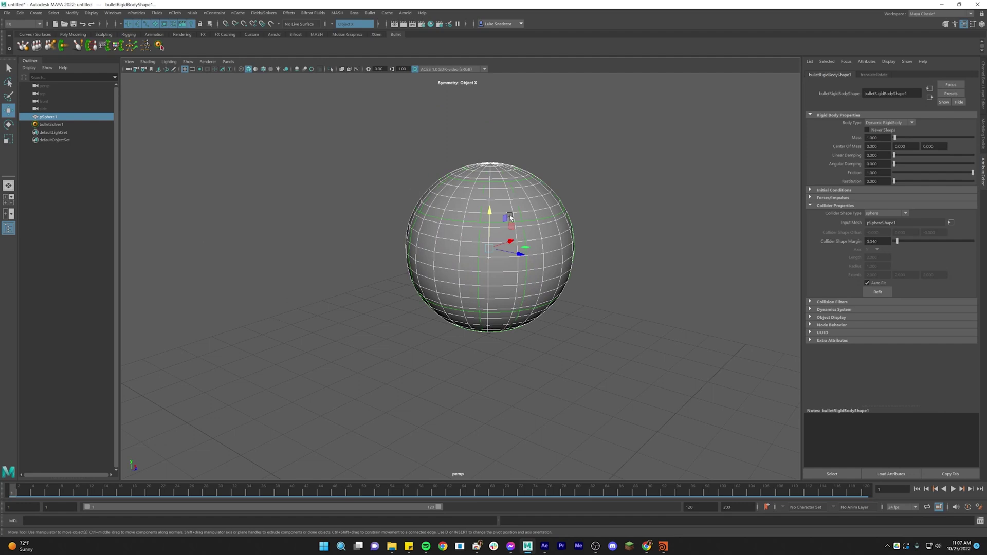
Step: Play the simulation to watch the sphere fall, stop it, and return to the start frame
scroll(615, 286, down, 2)
scroll(615, 286, down, 8)
alt+middle_drag(571, 302, 551, 249)
scroll(553, 249, up, 2)
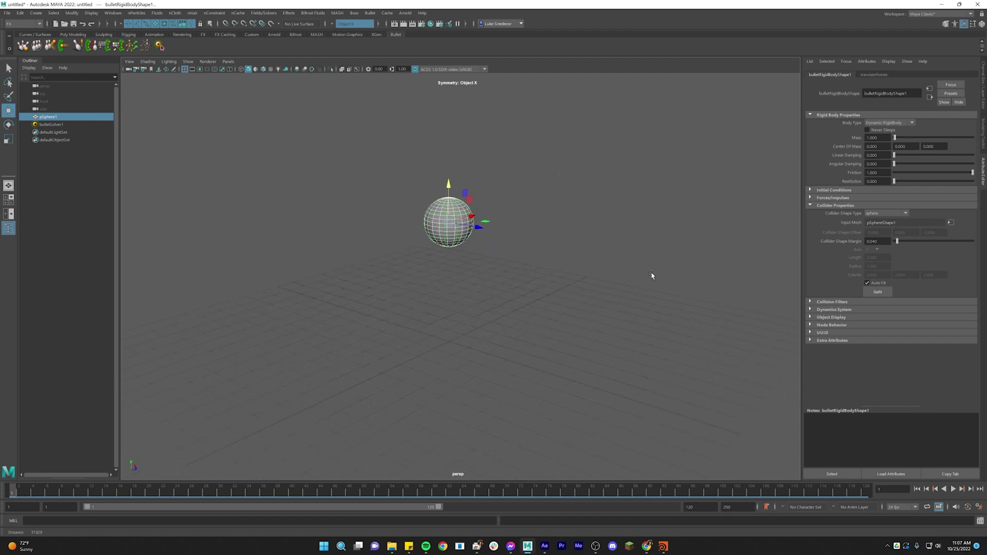
click(951, 491)
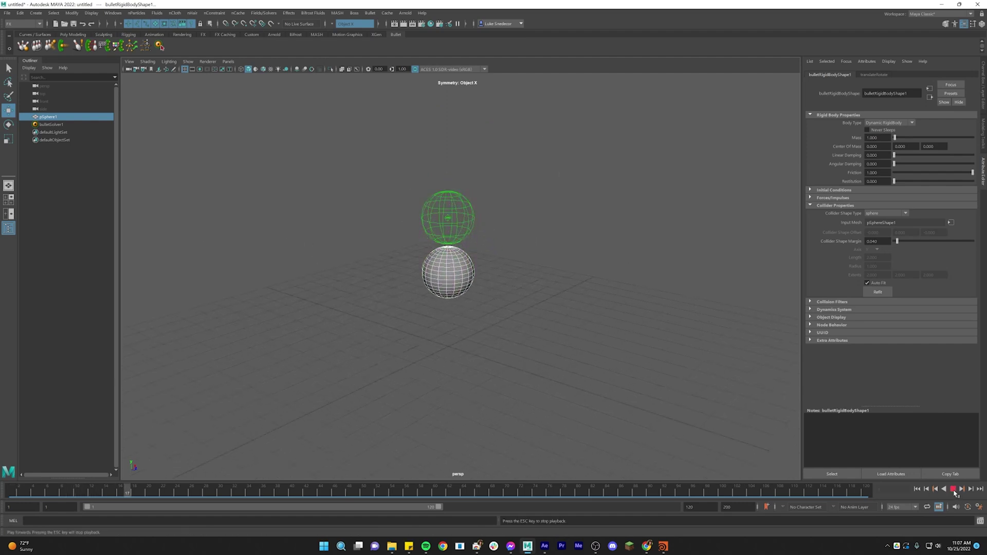
click(954, 489)
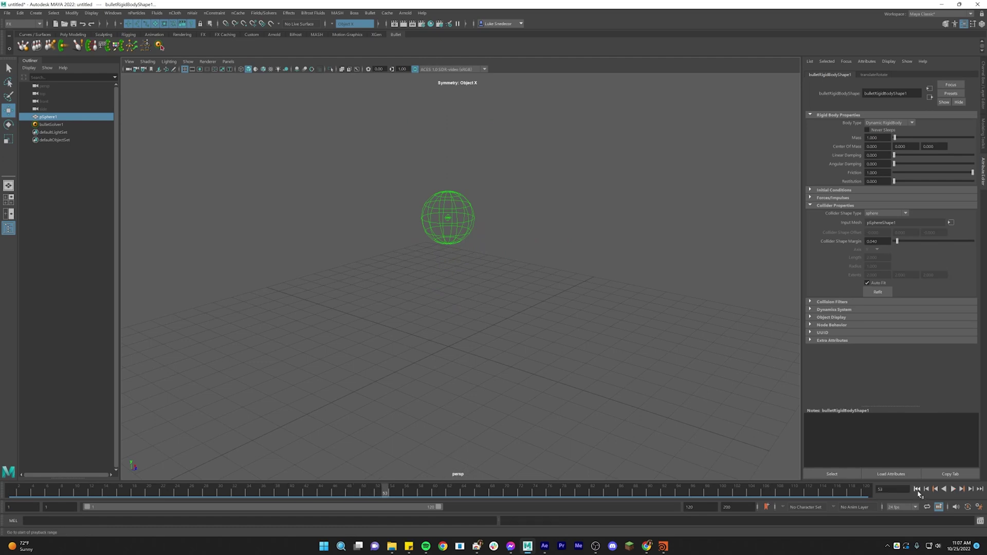
click(916, 488)
Step: Enable the Ground Plane option on the Bullet solver, bulletSolver1
alt+drag(512, 328, 601, 358)
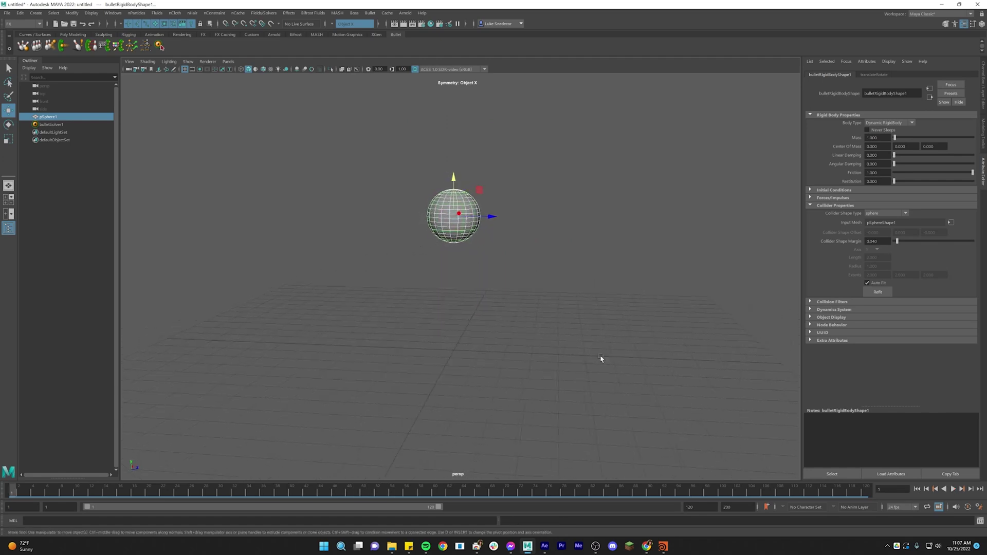
alt+drag(519, 359, 519, 334)
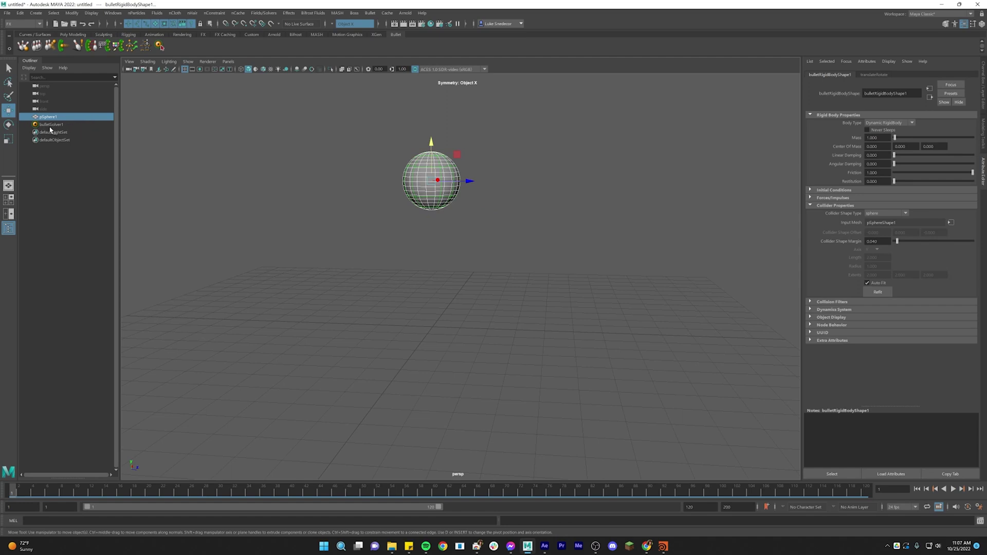
click(53, 126)
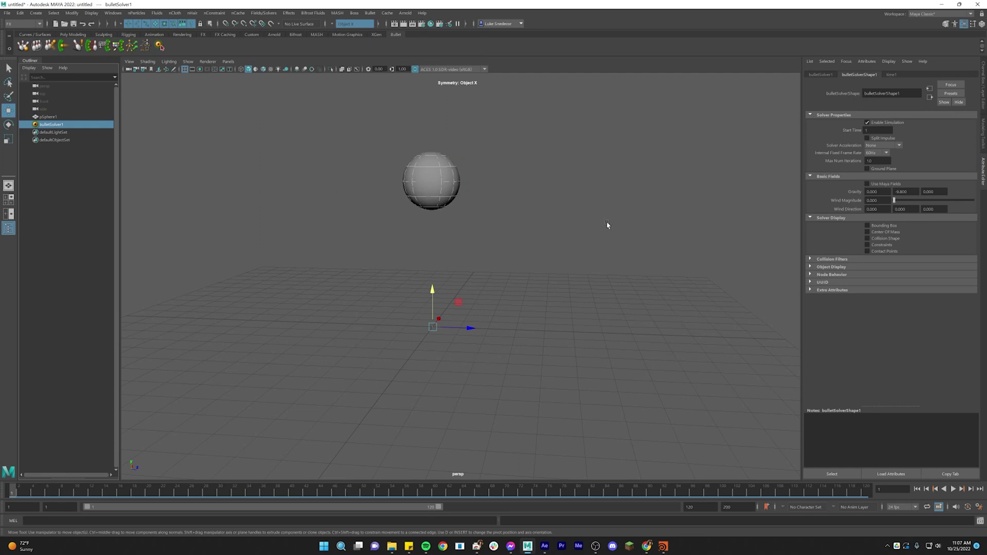
click(890, 170)
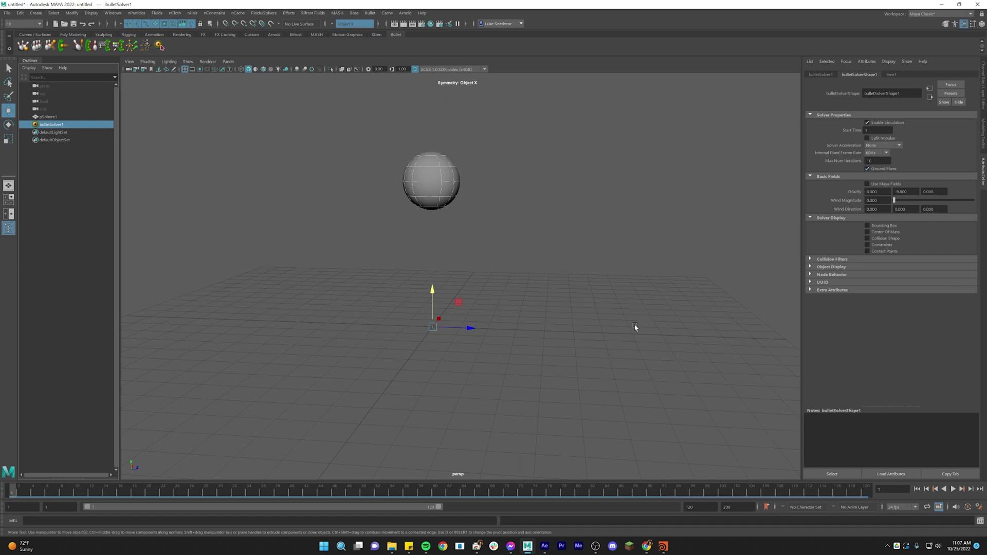
Step: Play the simulation twice to test the sphere's fall onto the ground plane, rewinding to the start each time
click(953, 489)
click(954, 490)
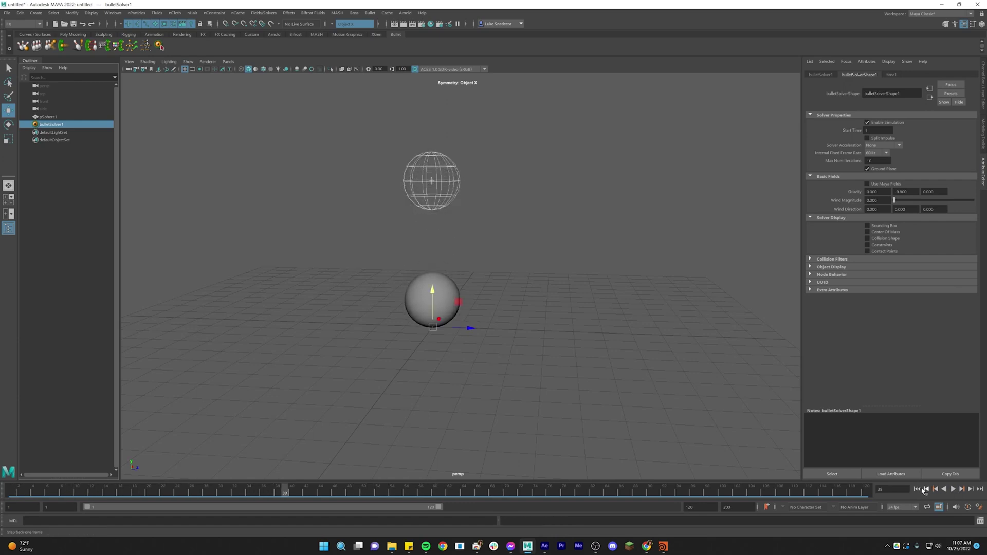
click(917, 489)
click(952, 489)
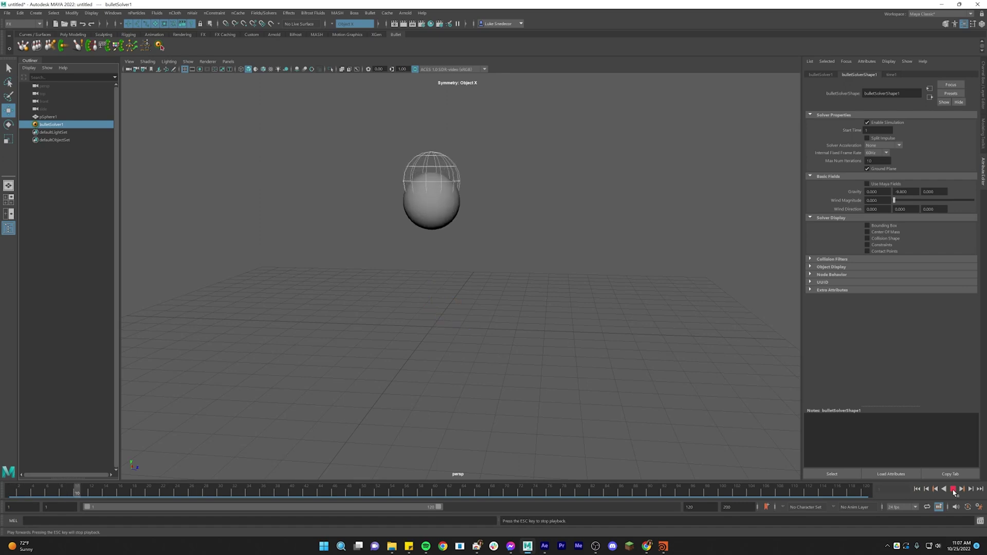
click(952, 490)
click(917, 489)
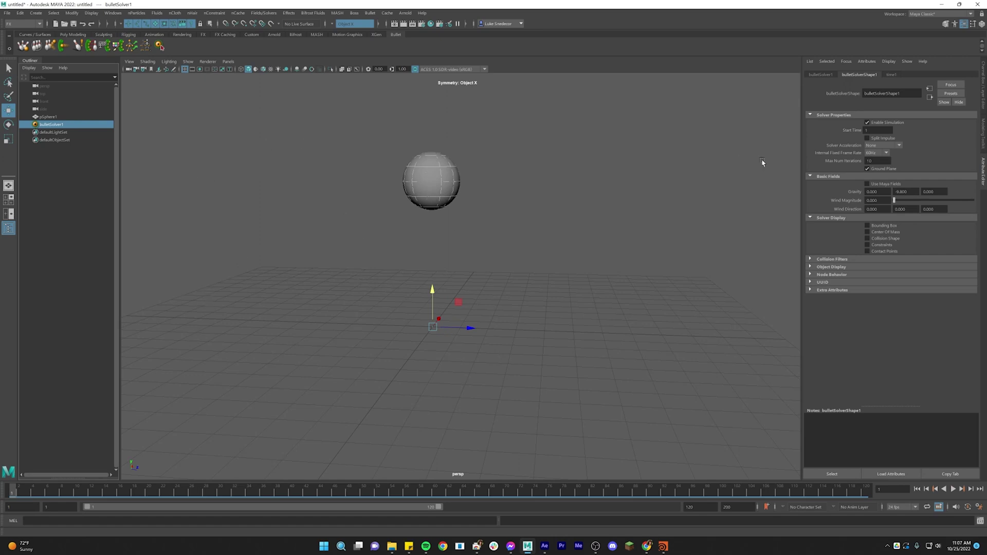
Step: Set the Bullet solver's Y gravity to -98
double_click(906, 191)
text(-98)
key(Return)
Step: Replay the simulation from the start frame to check the sphere's drop under the stronger gravity
click(952, 489)
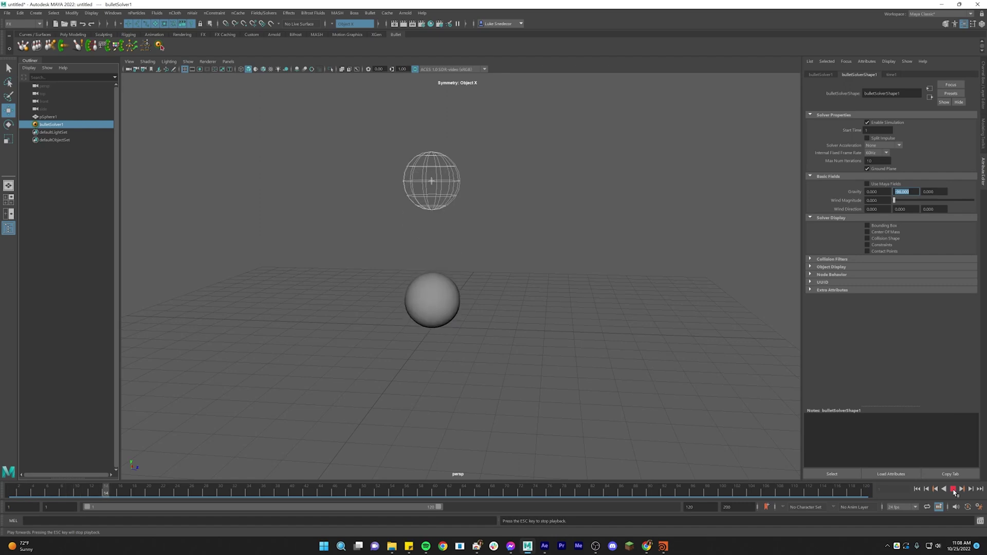
click(917, 489)
click(917, 489)
click(918, 489)
click(917, 489)
click(953, 489)
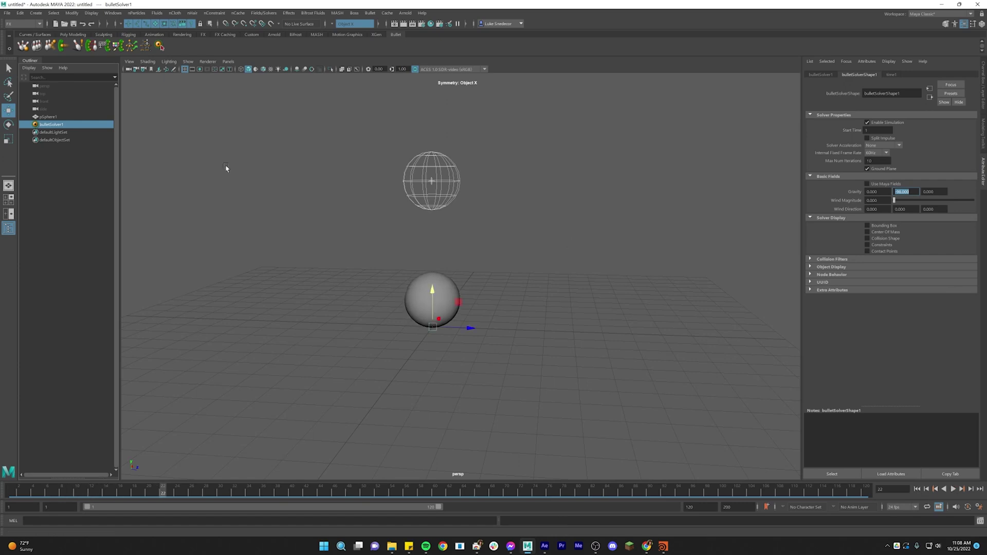
Step: Rename the pSphere1 object in the Outliner as bally
click(48, 117)
double_click(49, 117)
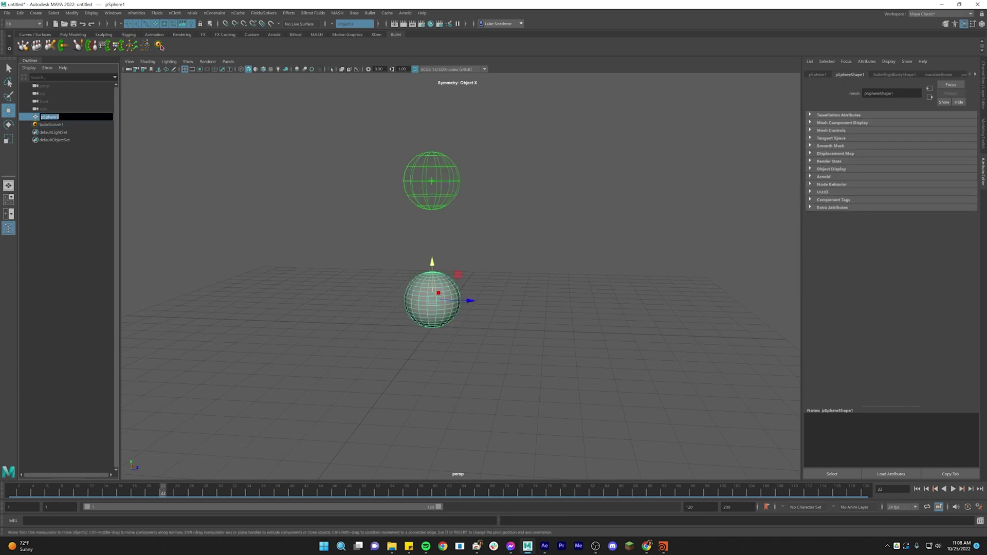
text(bally)
key(Return)
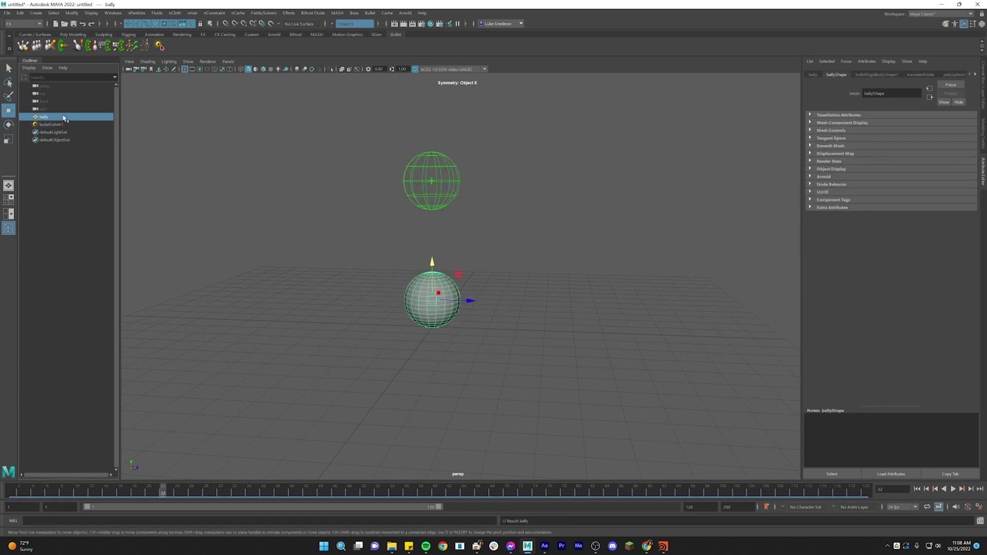
Step: Show the rigid body attributes of bally and return the timeline to the start frame
click(883, 75)
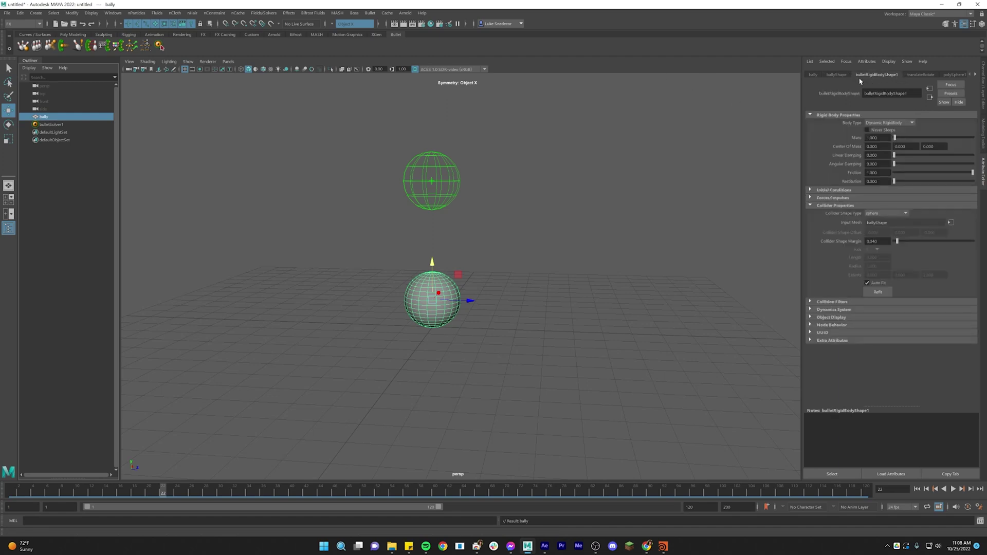
key(alt+shift+v)
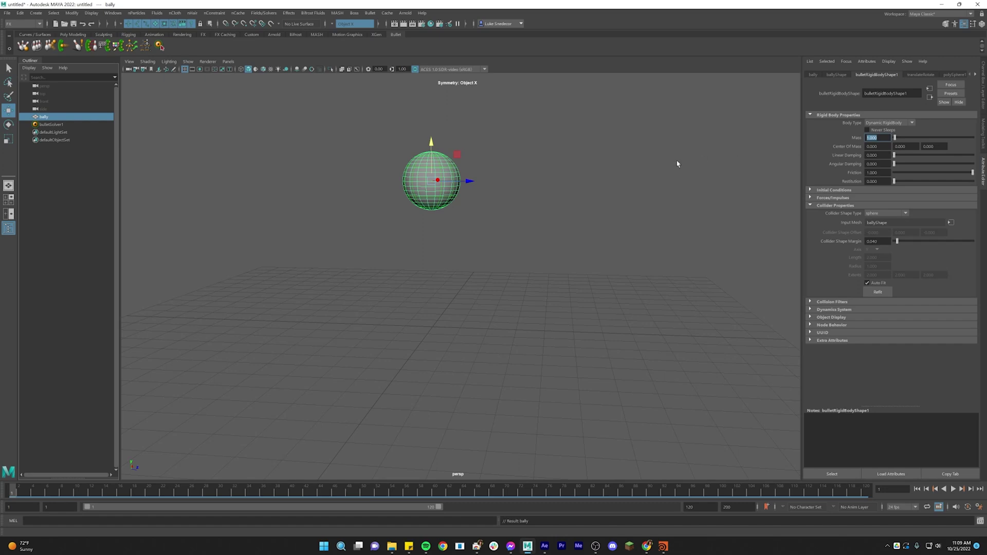
Step: Try a linear damping of about 0.54 on bally and reset it to 0, keeping friction at 1
click(870, 155)
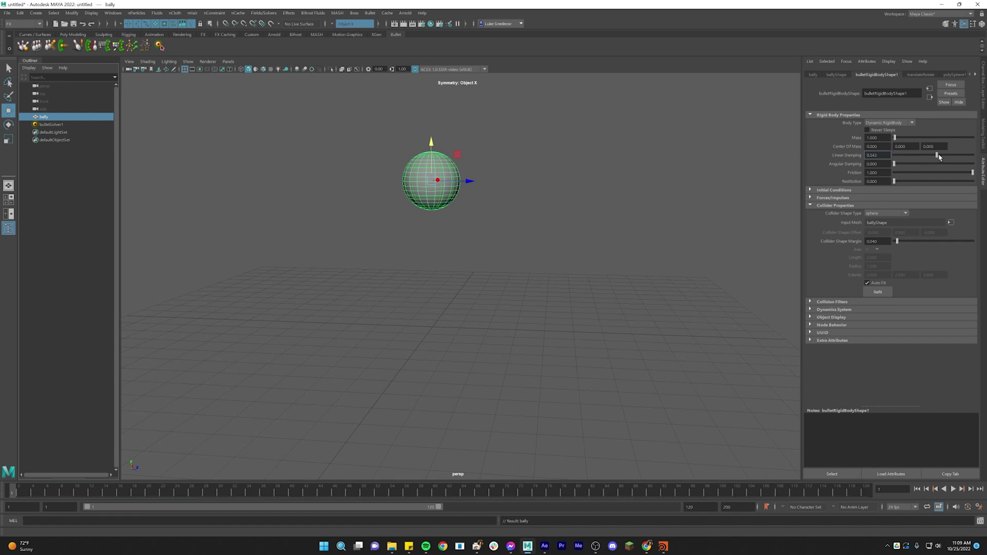
click(878, 155)
click(872, 163)
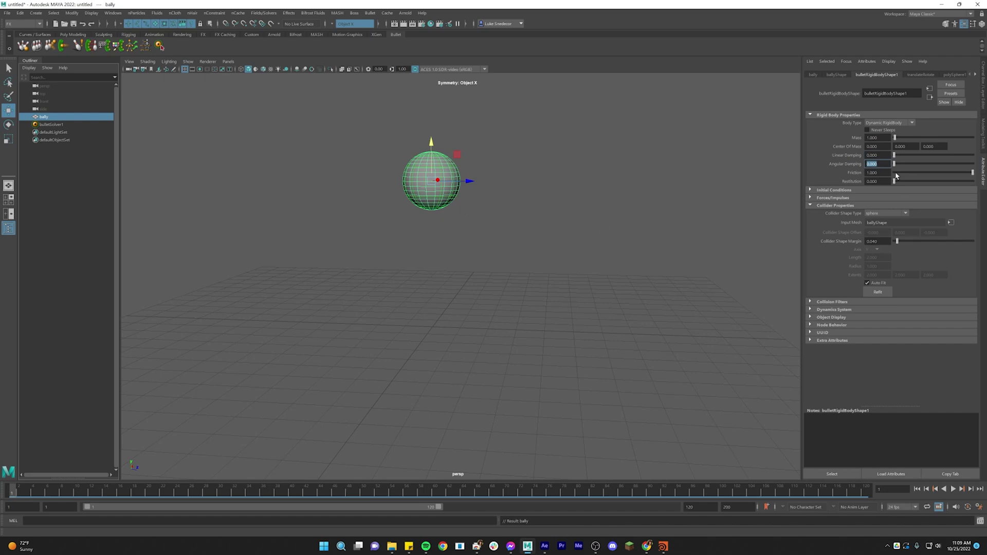
mouse_move(972, 174)
mouse_down()
mouse_move(921, 173)
mouse_move(973, 175)
mouse_up()
Step: Shorten the playback range to 34 frames and set bally's restitution to about 0.317 while the simulation loops
drag(440, 508, 187, 512)
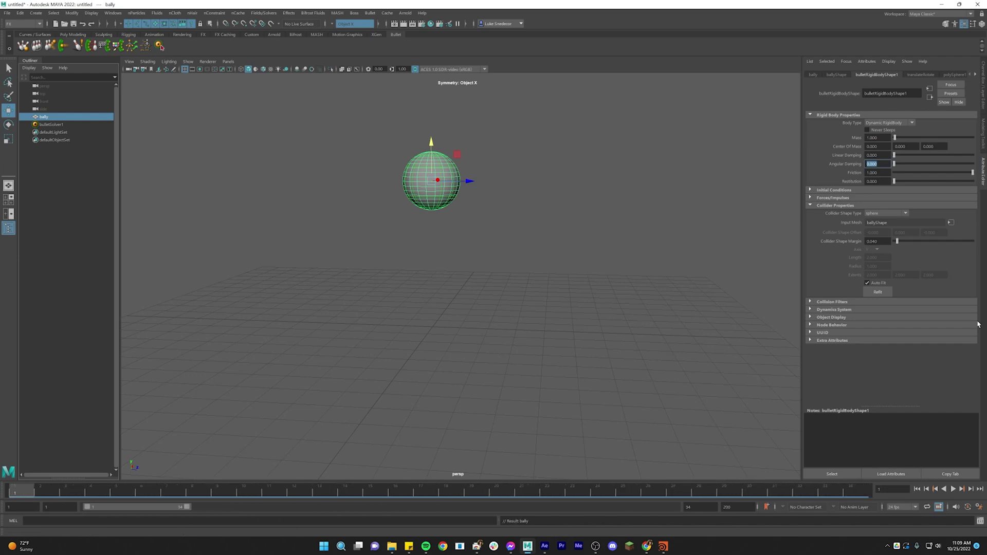
click(952, 489)
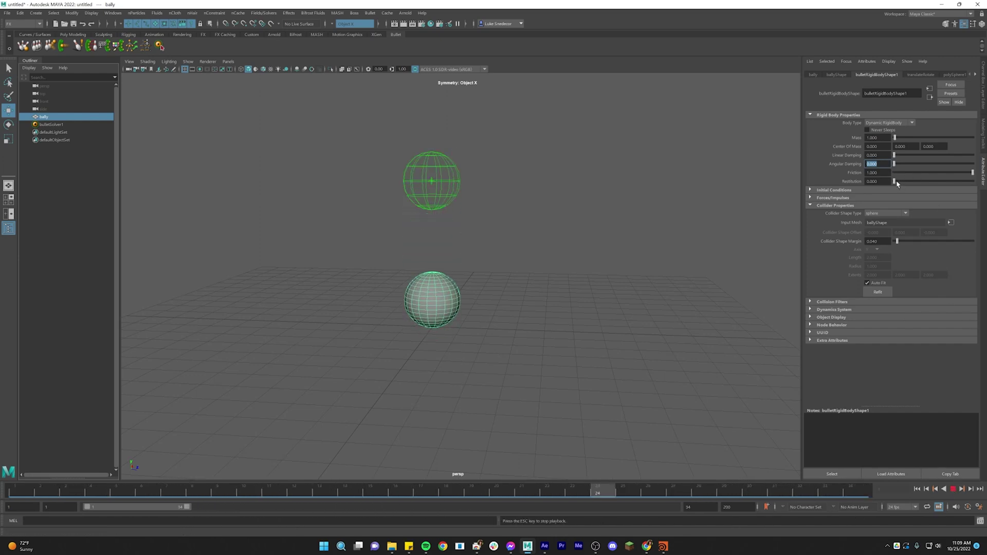
drag(898, 184, 982, 186)
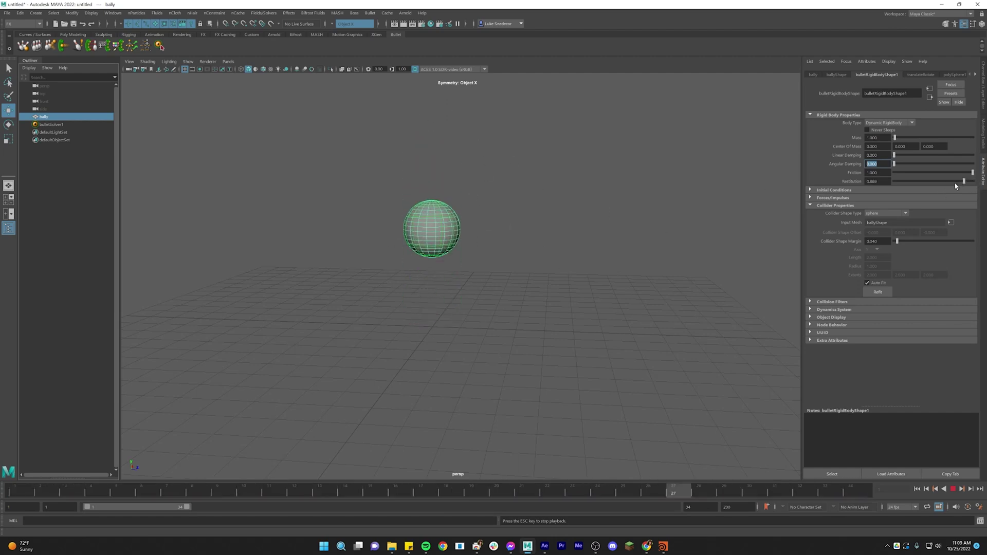
drag(954, 182, 919, 181)
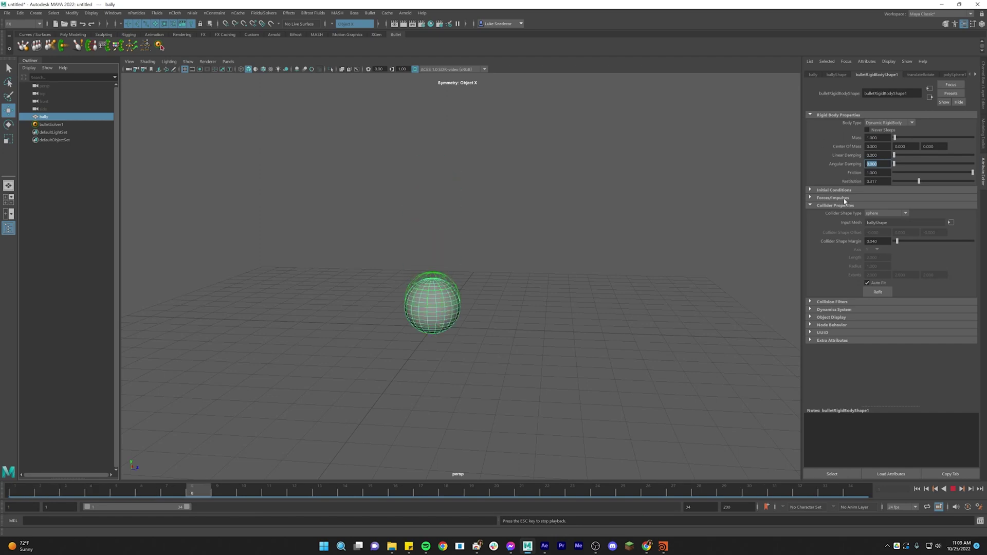
Step: Show bally's initial conditions and forces/impulses attributes, and replay the bounce from the start frame
click(828, 198)
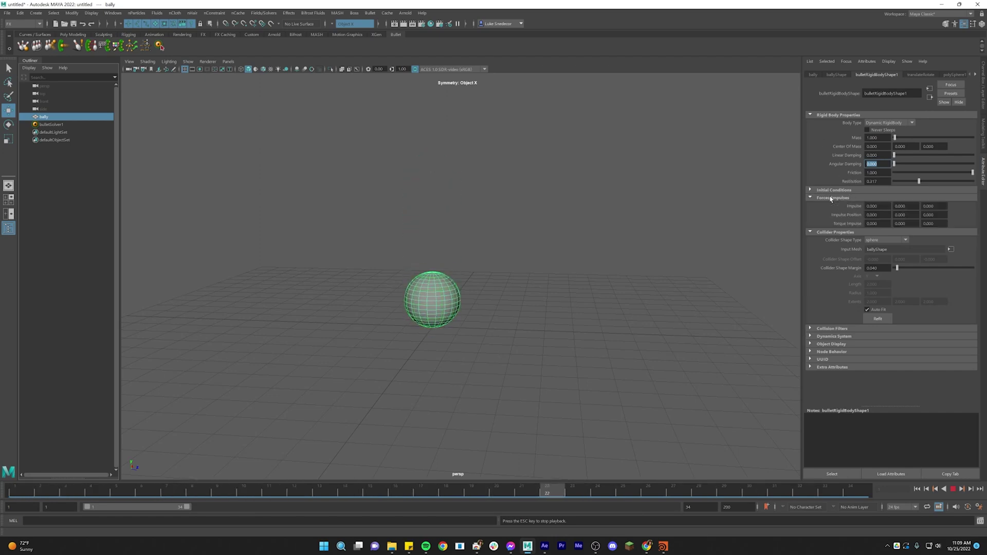
click(848, 190)
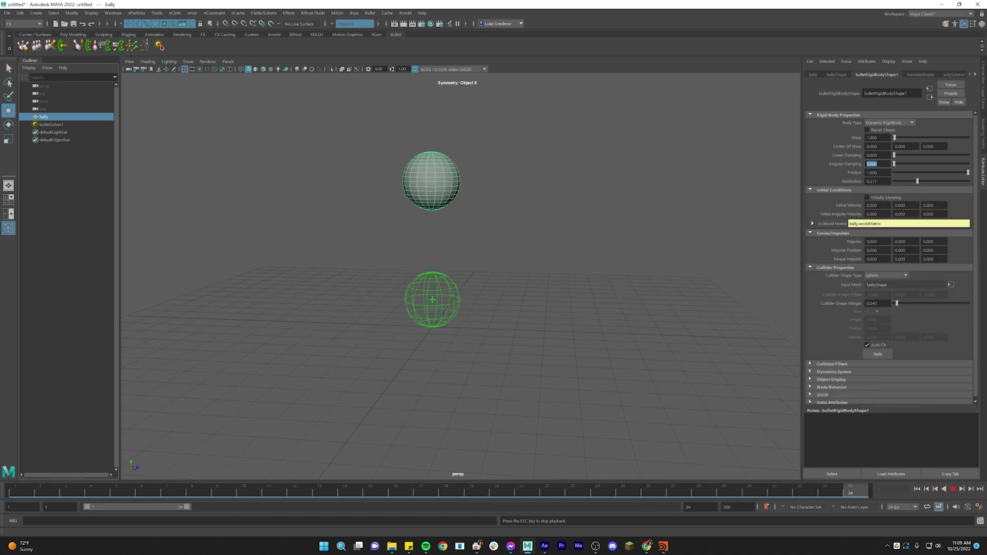
key(Escape)
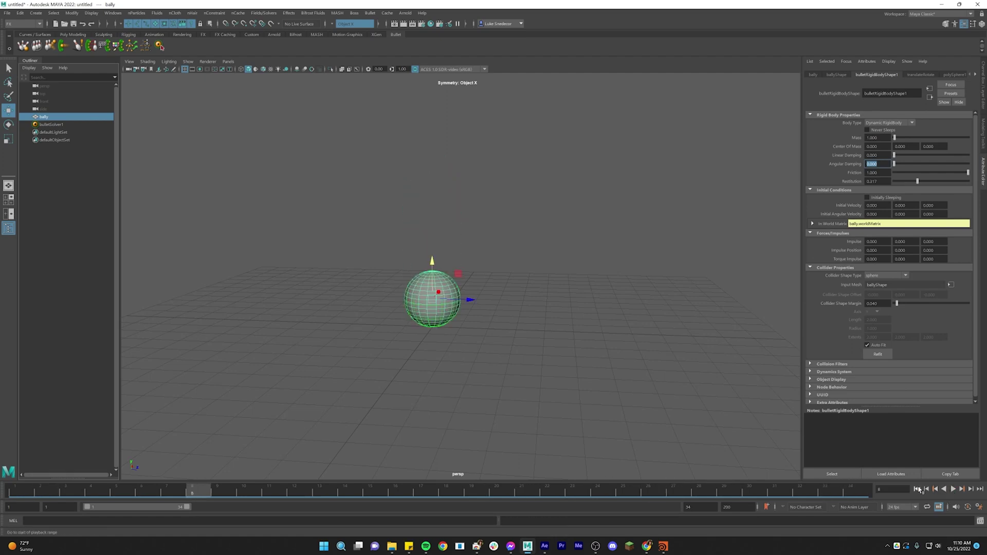
key(alt+shift+v)
click(953, 489)
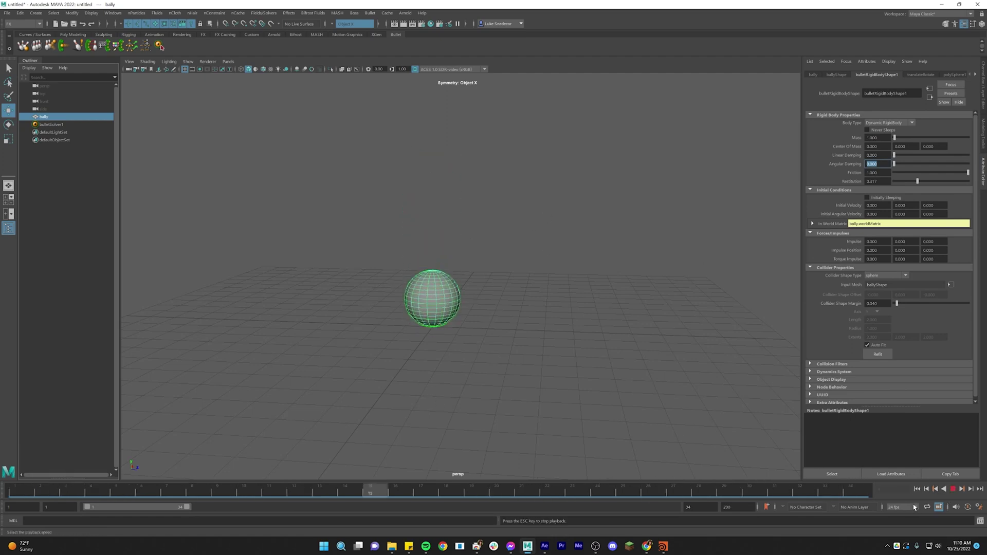
click(952, 490)
click(920, 491)
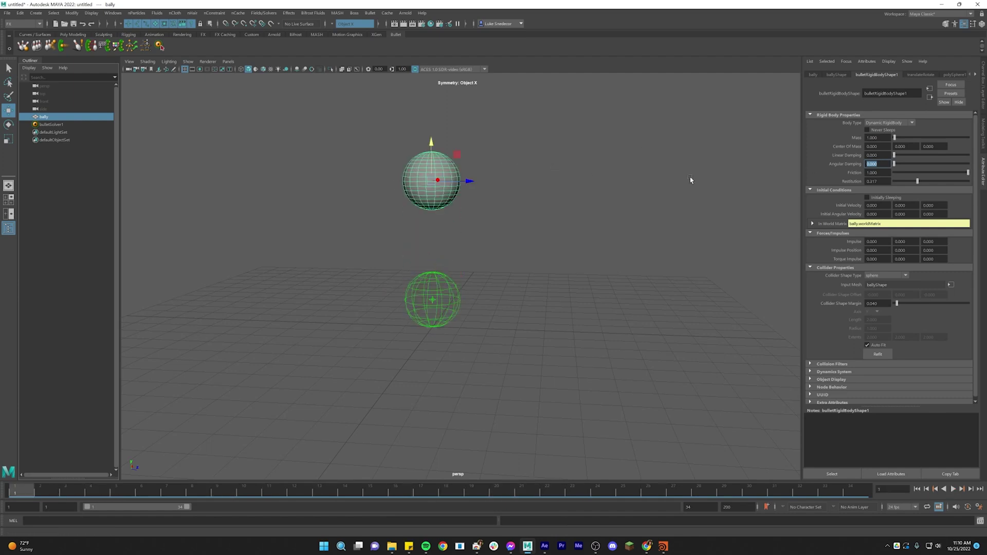
Step: Set bally's initial velocity in X to 10 and play the simulation
alt+drag(588, 205, 539, 229)
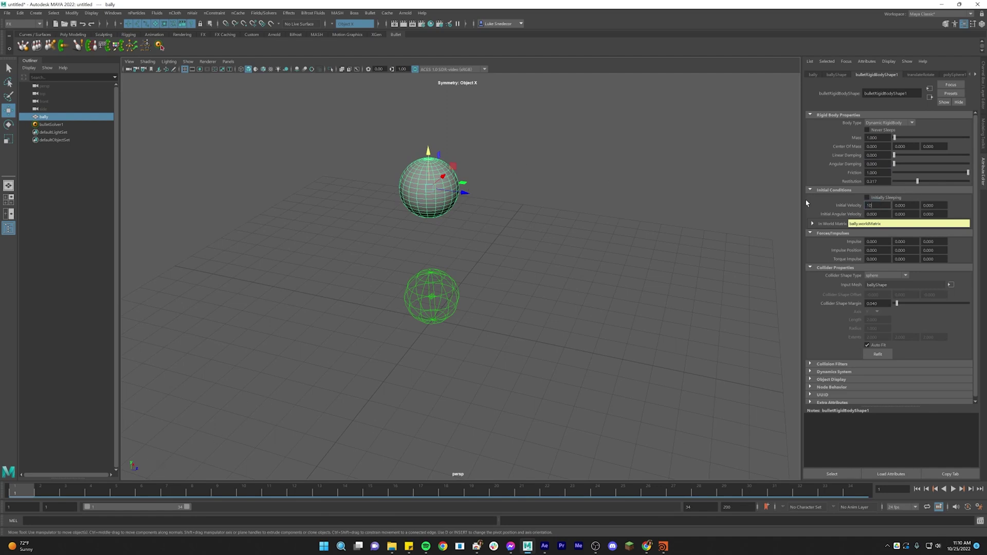
key(Return)
alt+drag(586, 247, 582, 242)
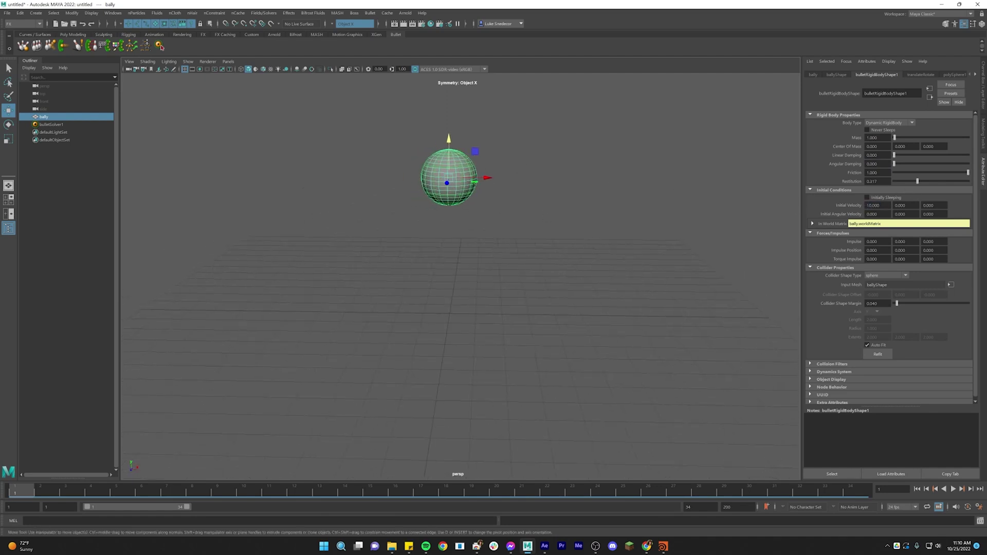
click(953, 489)
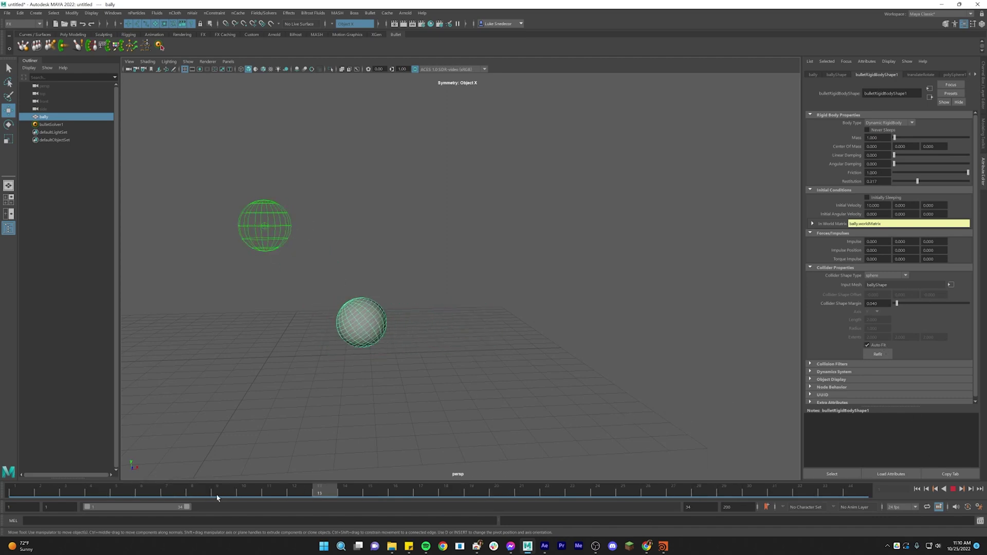
Step: Extend the playback range to frame 188, stop the simulation and return to the start frame
drag(187, 507, 610, 499)
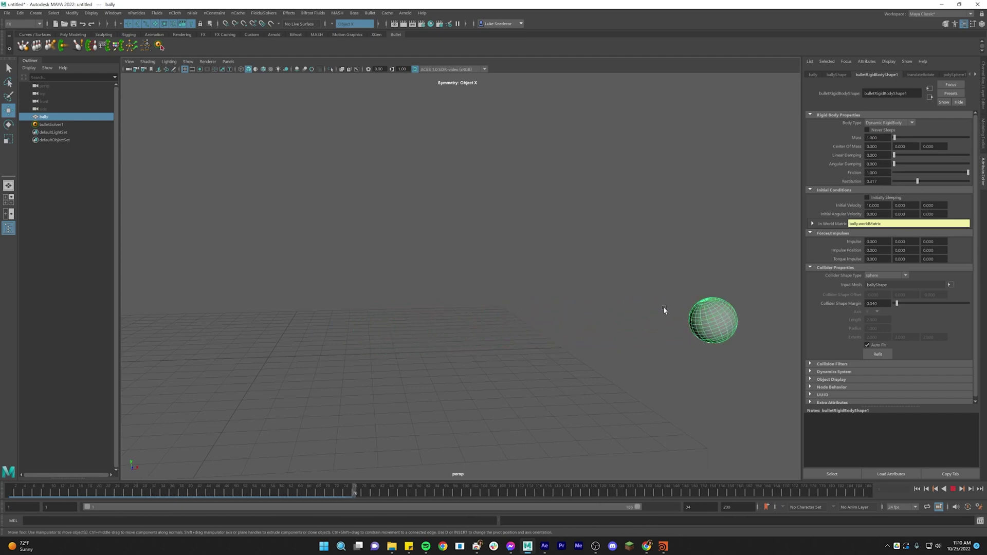
click(953, 489)
click(916, 488)
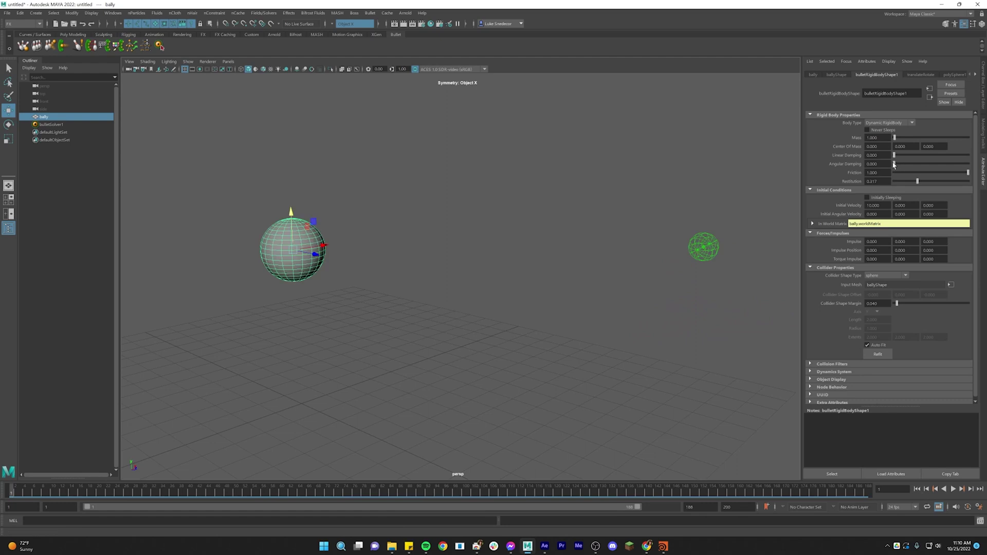
Step: Try an angular damping of 1 on bally and play the simulation from the start frame
drag(894, 164, 904, 164)
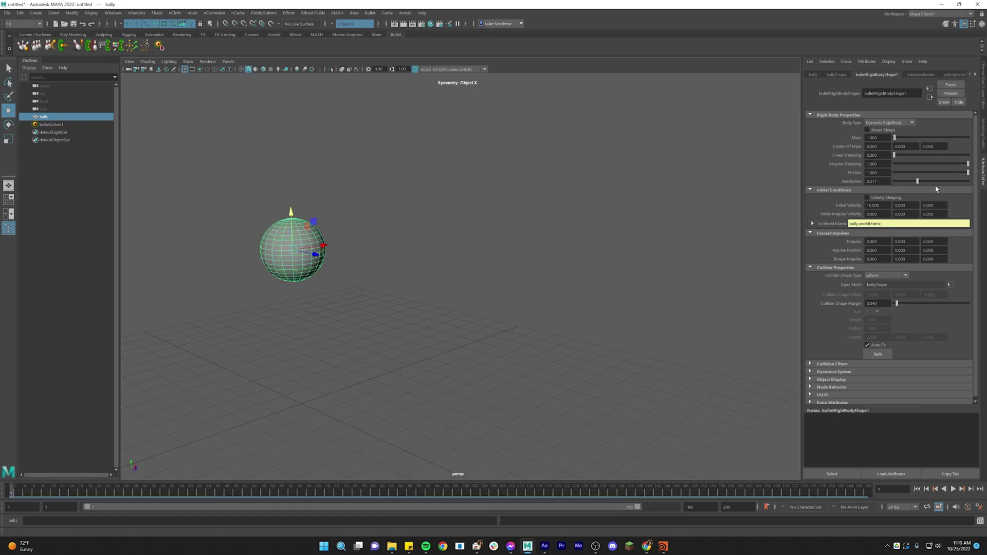
click(953, 489)
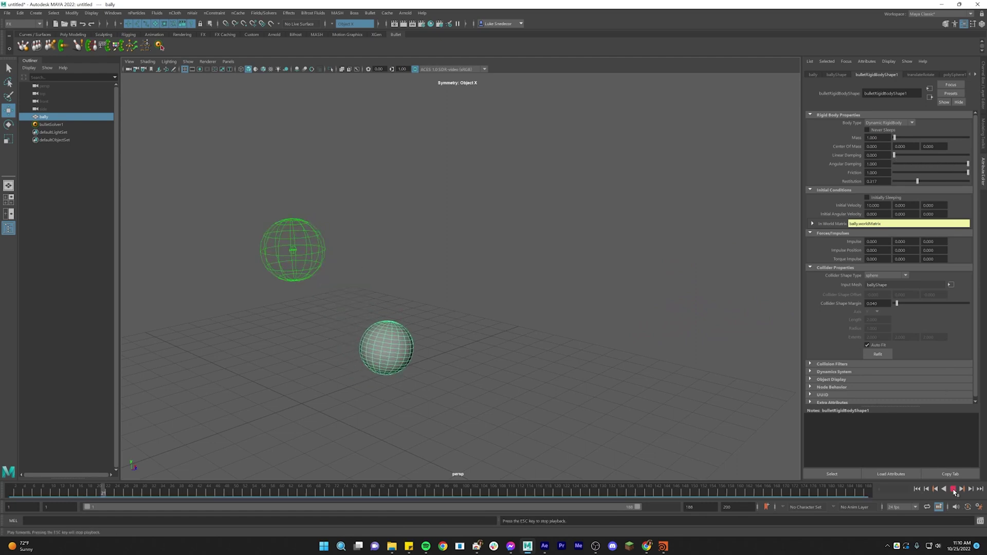
click(953, 489)
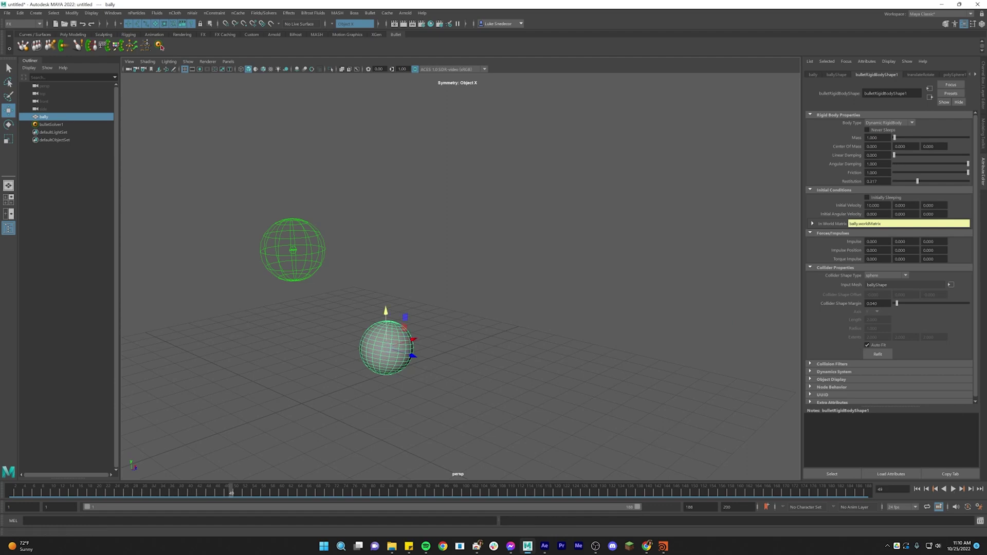
Step: Lower bally's angular damping to about 0.29, replay the simulation and return to the start frame
drag(969, 163, 915, 163)
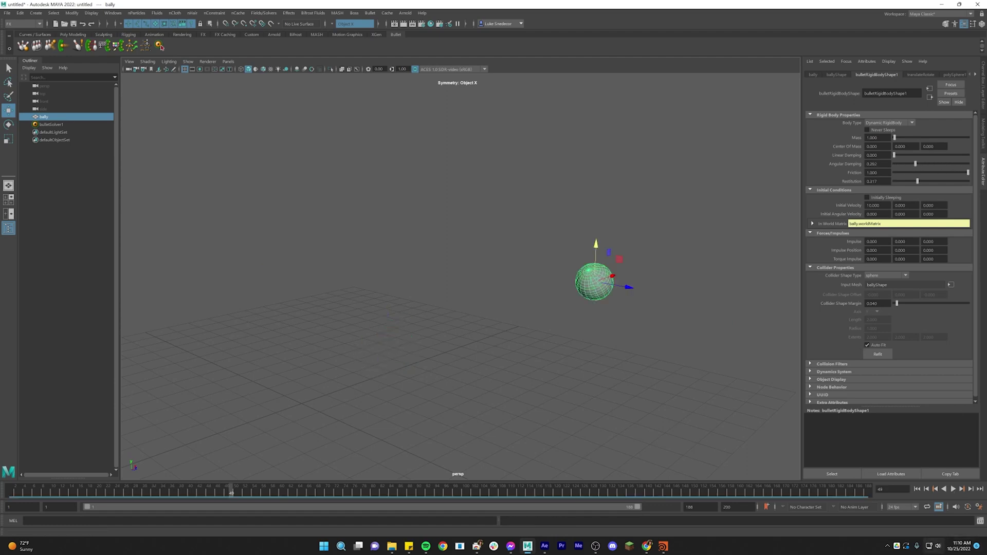
click(916, 489)
click(953, 489)
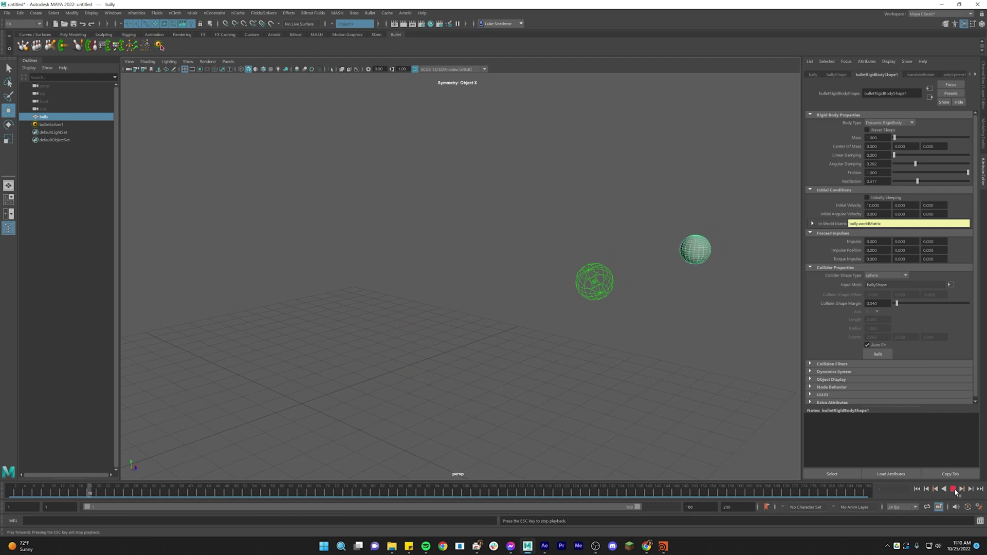
click(925, 489)
click(916, 489)
click(953, 489)
click(953, 489)
click(917, 489)
Step: Set bally's restitution to 0.3 and play the simulation to check the bounce
alt+drag(668, 315, 762, 268)
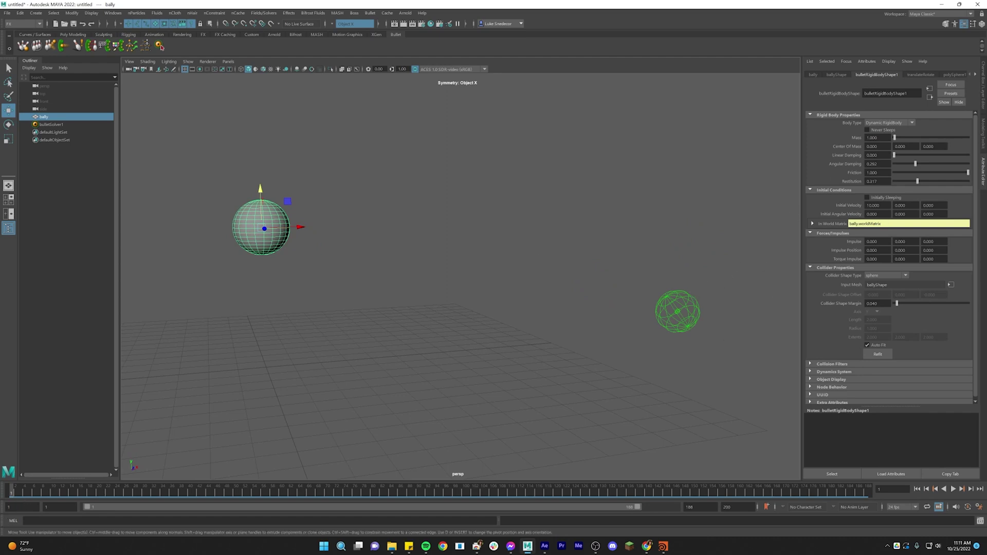
text(0)
key(Return)
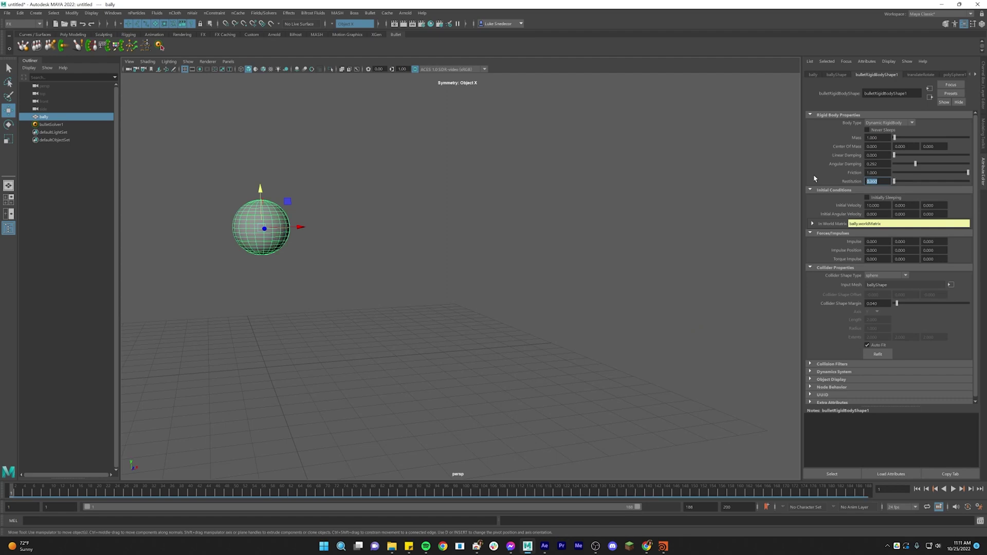
text(0.3)
key(Return)
click(953, 490)
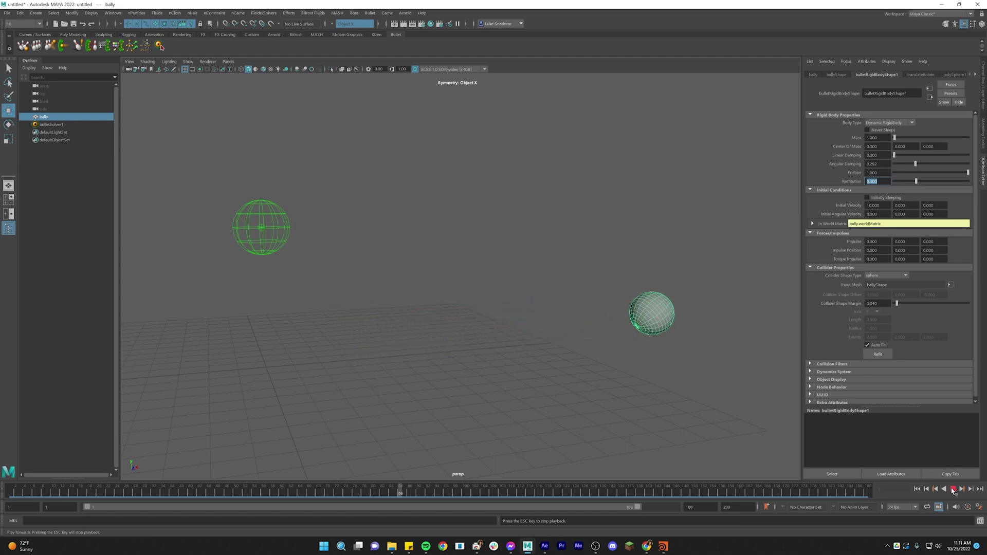
click(952, 490)
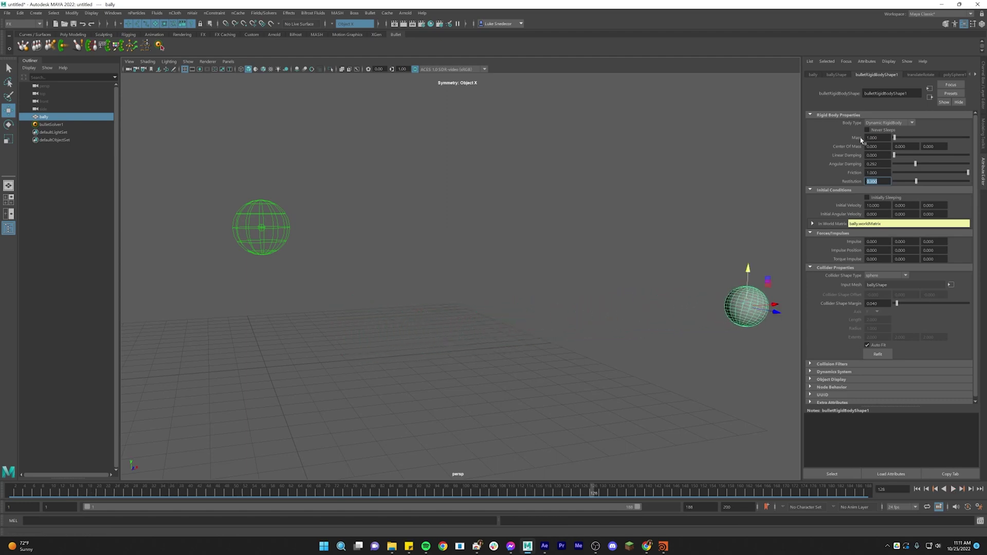
Step: Set bally's angular damping to 0.6 and play the simulation from the start frame
text(0.6)
key(Return)
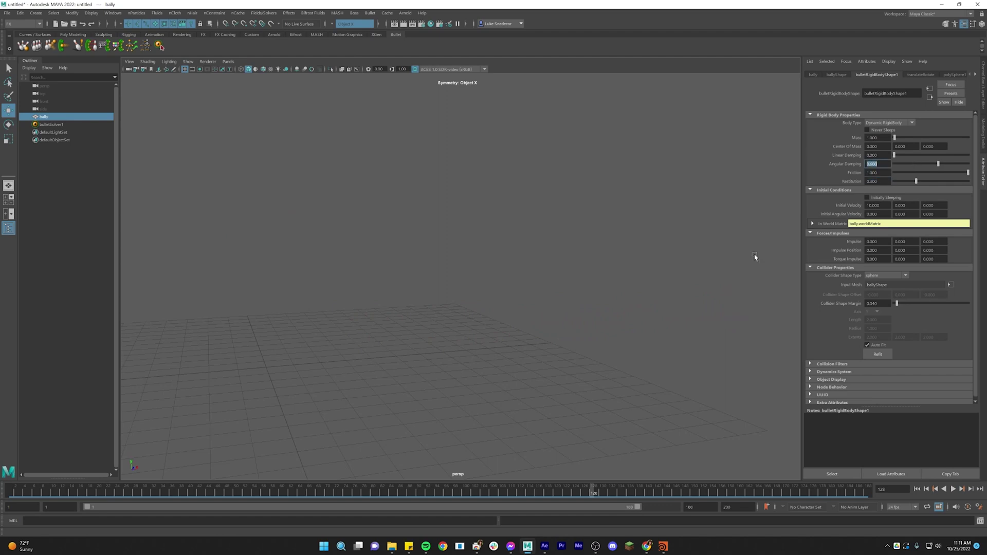
click(916, 489)
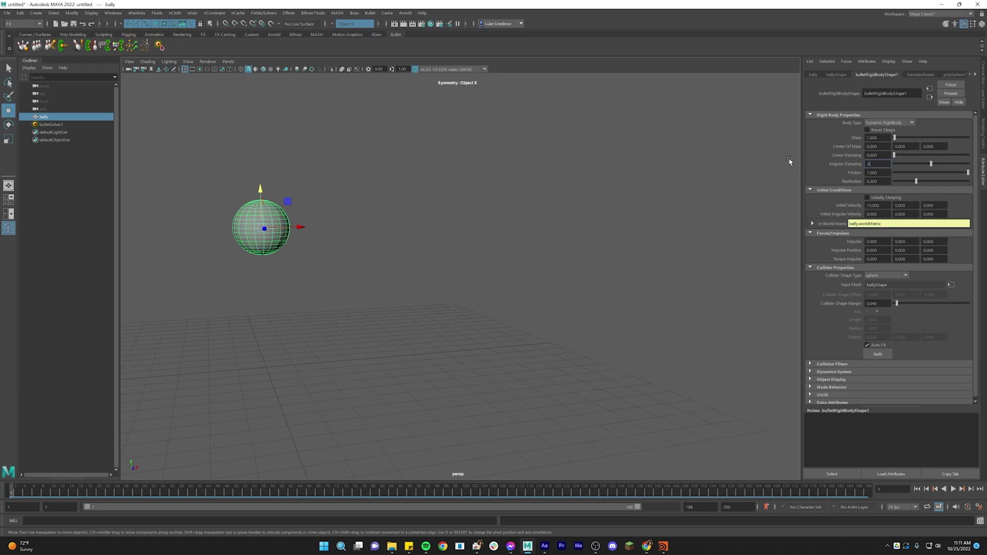
click(952, 489)
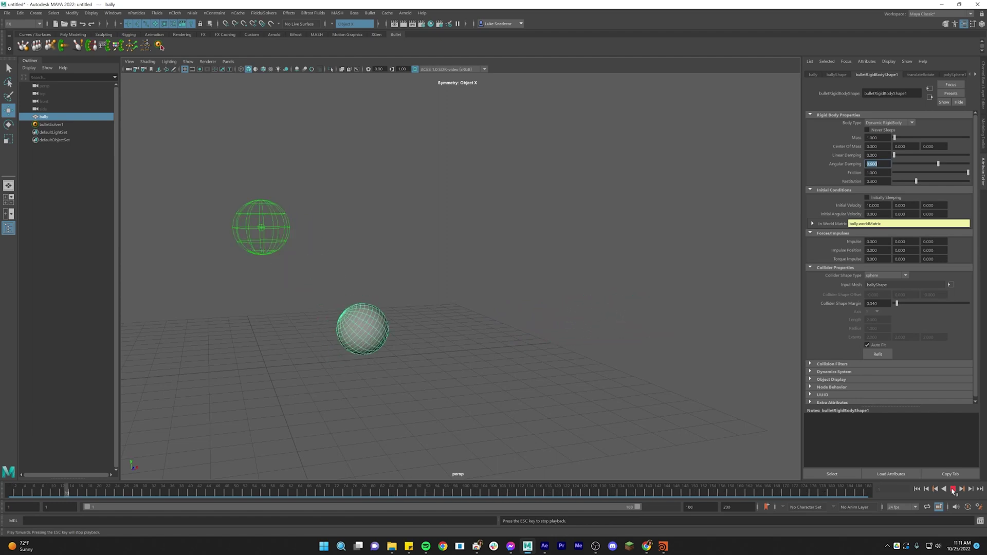
click(953, 489)
Step: Replay the simulation several times from the start frame to examine how bally lands and rolls
click(953, 490)
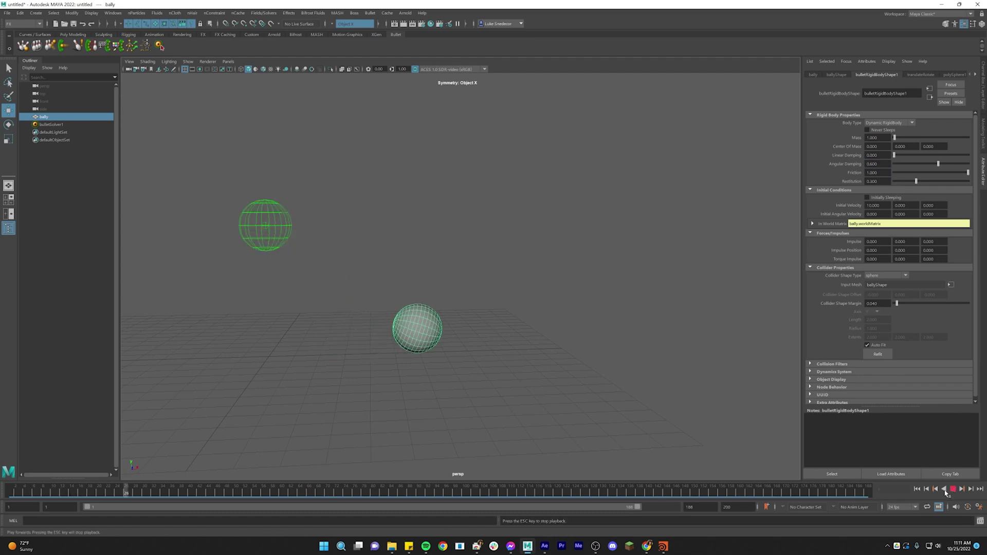
click(953, 490)
click(917, 489)
click(954, 489)
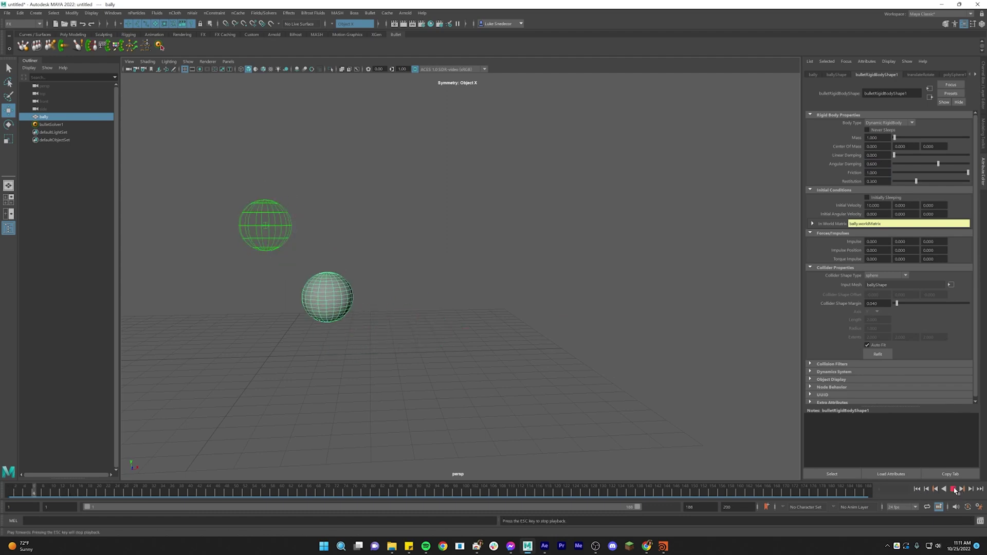
click(953, 488)
click(917, 489)
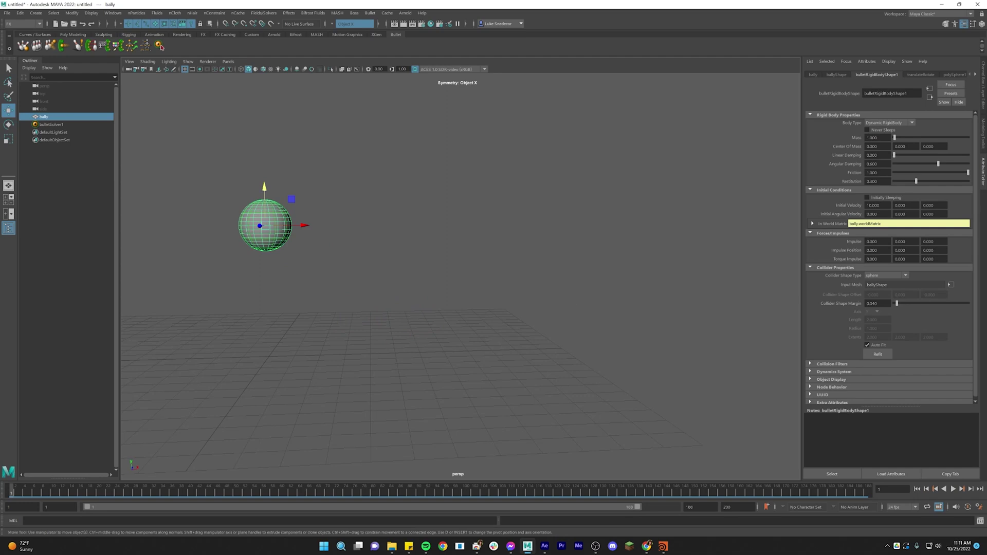
click(954, 489)
click(954, 489)
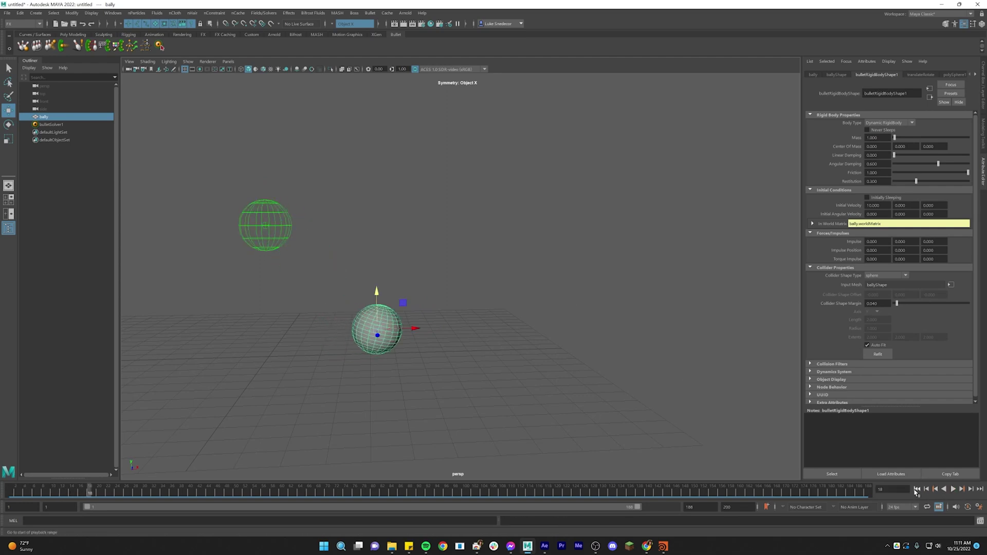
click(917, 490)
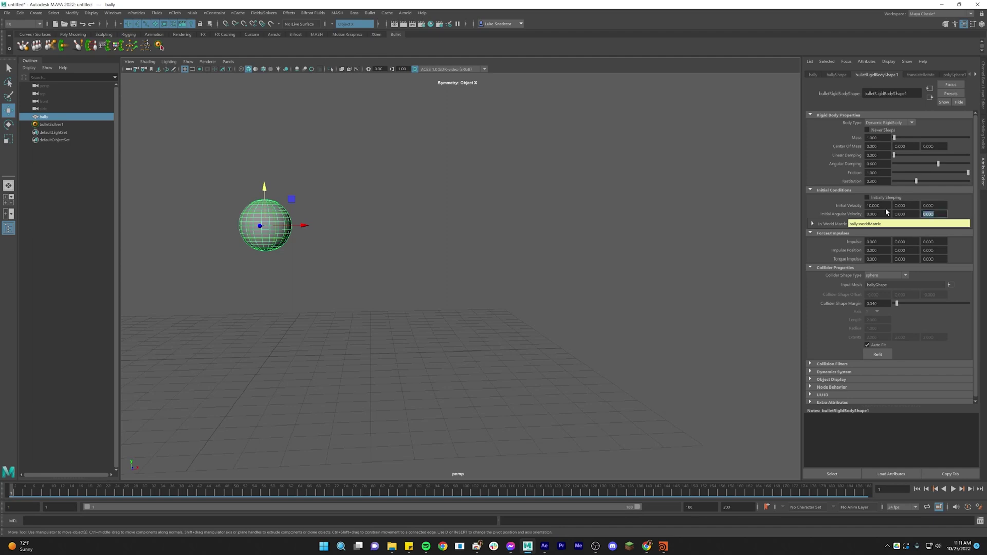
Step: Give bally an initial angular velocity about Z, play the simulation and return to the start frame
click(954, 489)
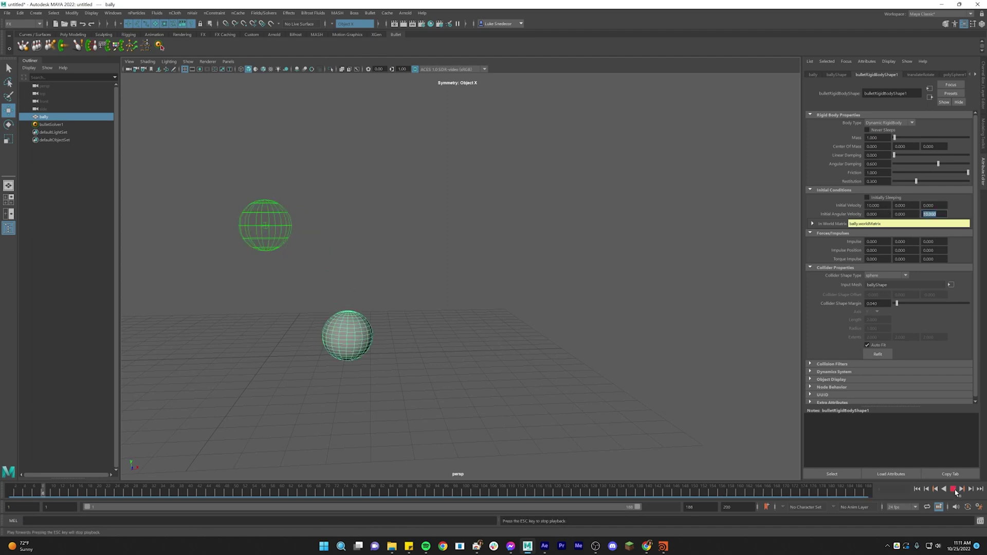
key(Escape)
mouse_move(10, 490)
mouse_down()
mouse_move(44, 490)
mouse_move(10, 490)
mouse_up()
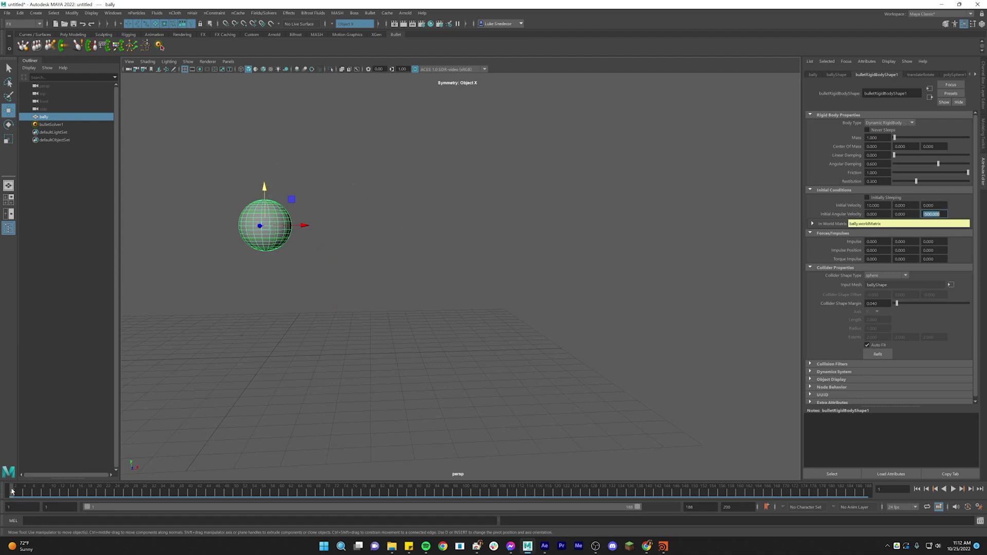
Step: Play the simulation with cached playback turned off, return to the start frame and turn cached playback back on
mouse_move(11, 490)
mouse_down()
mouse_move(114, 490)
mouse_move(12, 490)
mouse_up()
click(954, 490)
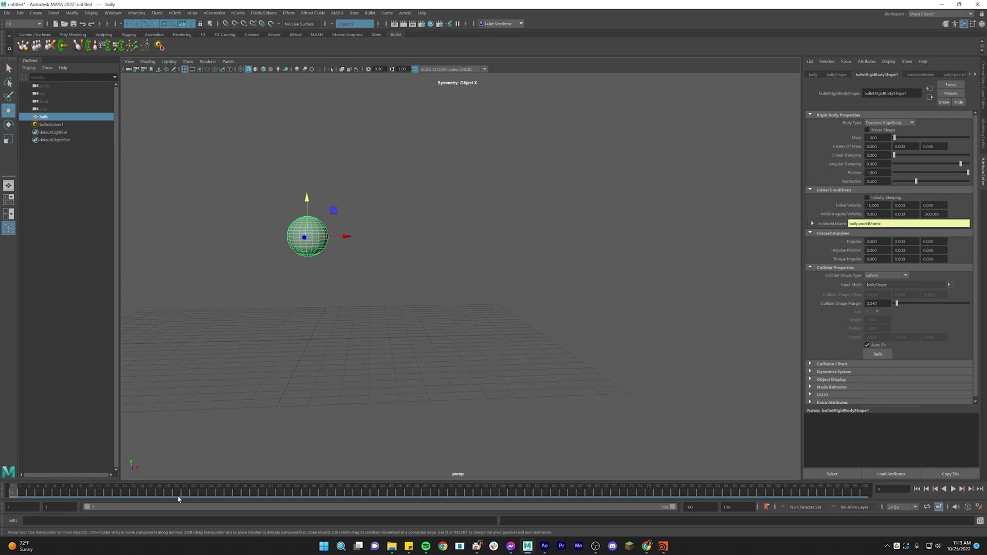
click(939, 507)
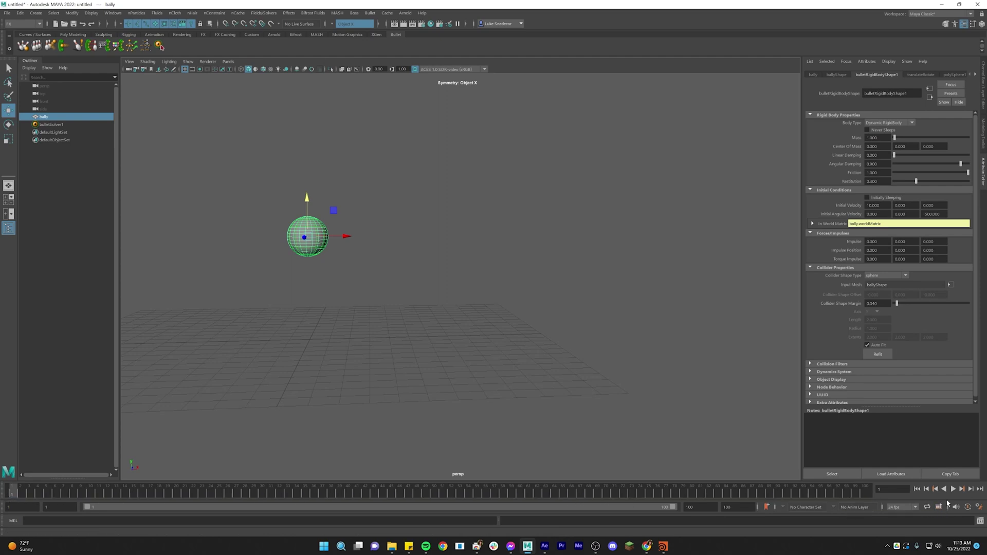
click(953, 489)
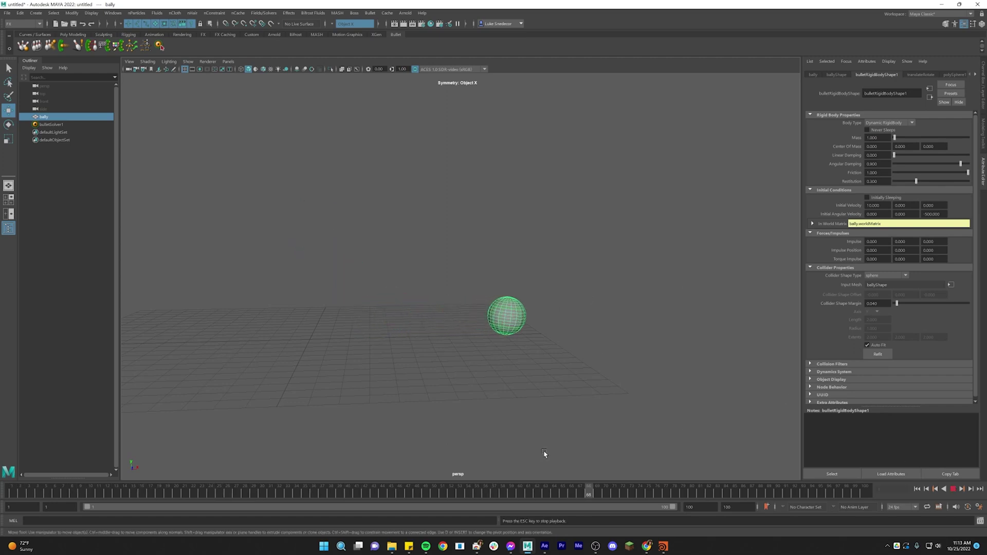
key(Escape)
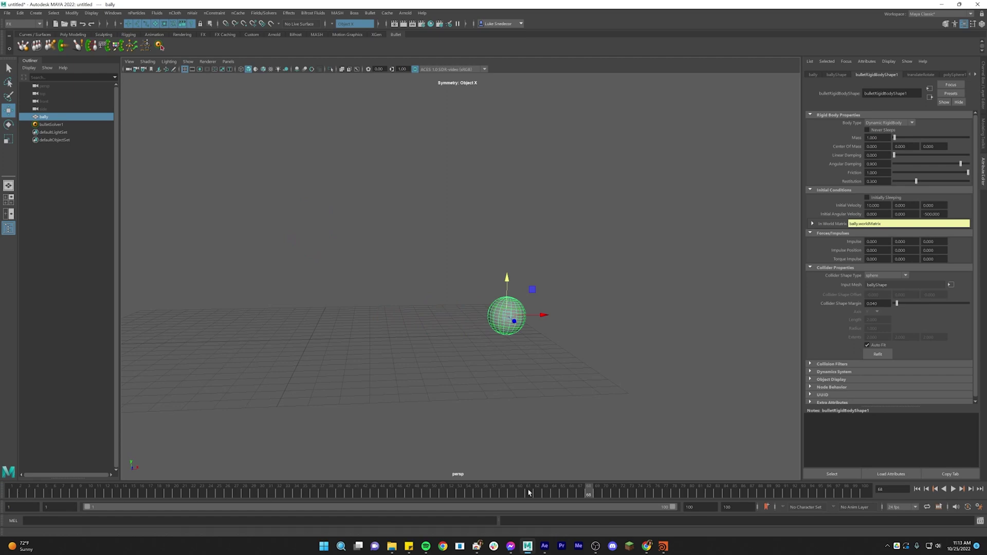
click(918, 490)
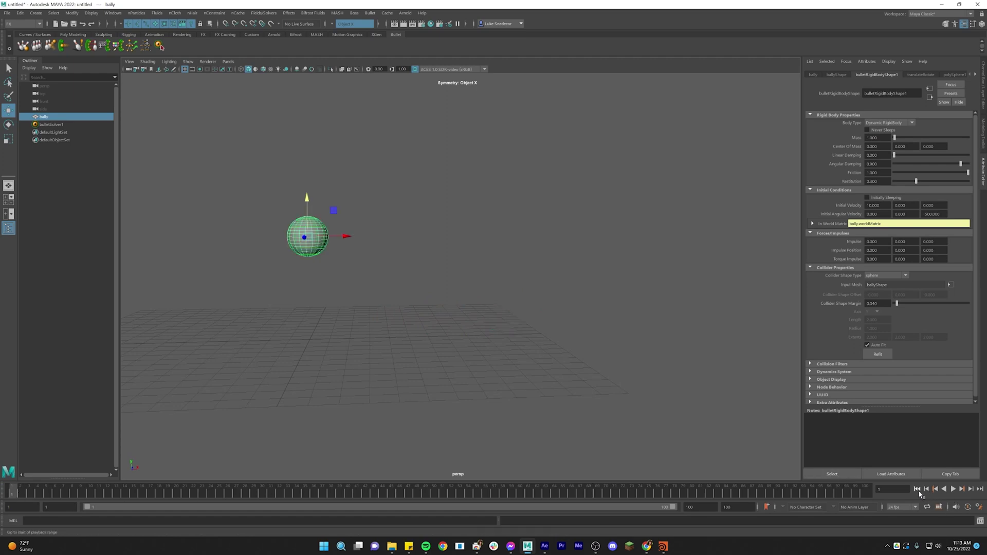
click(938, 508)
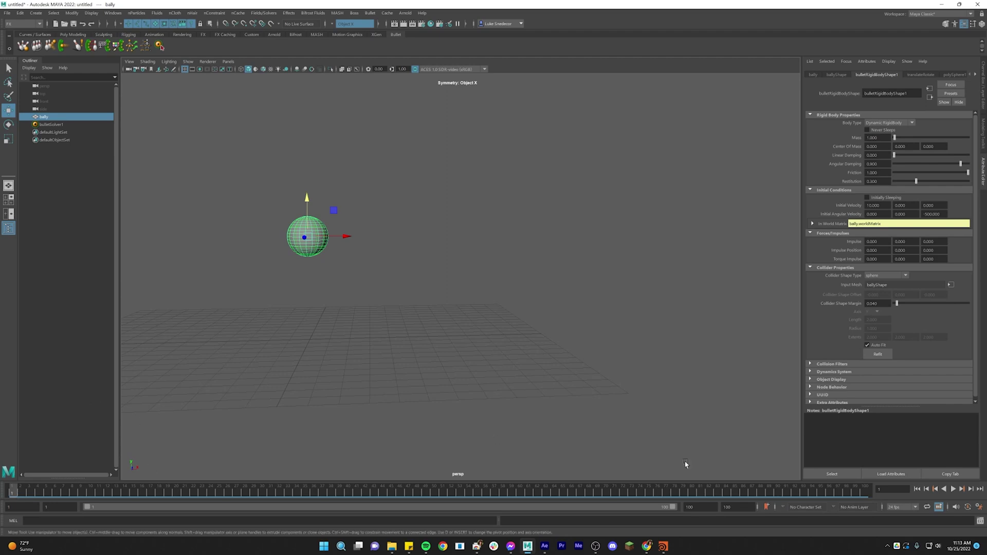
Step: Play the cached simulation again from the start frame to examine how bally lands and rolls across the ground
click(954, 489)
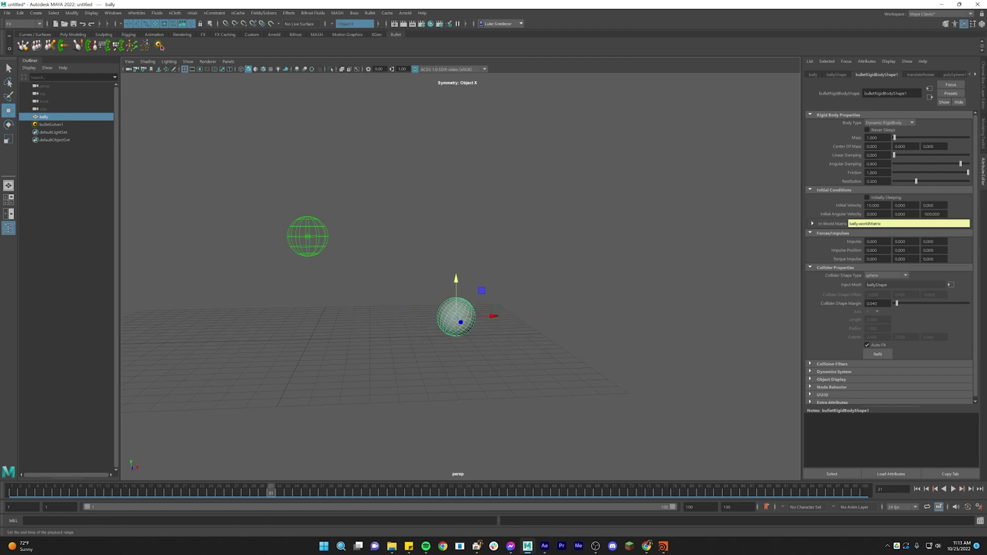
key(alt+v)
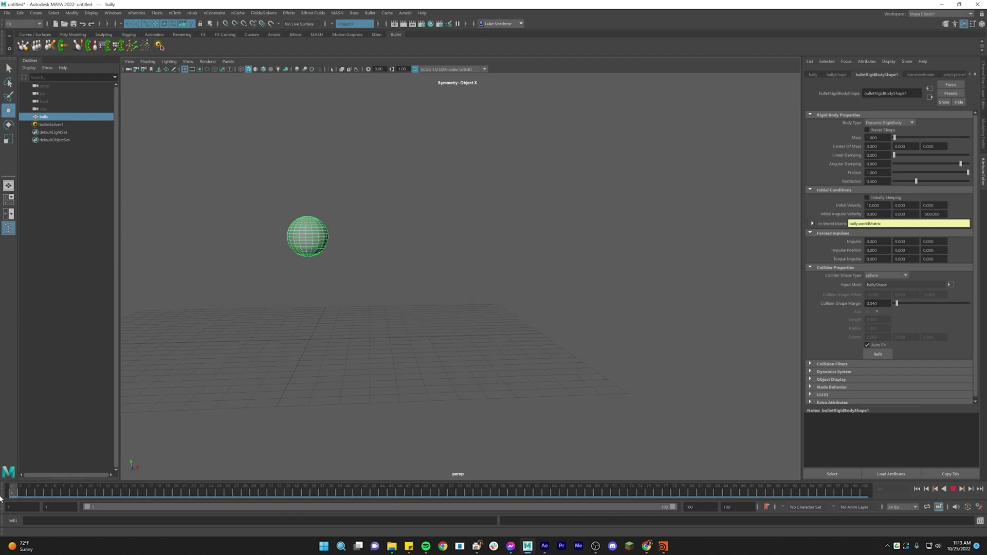
click(241, 492)
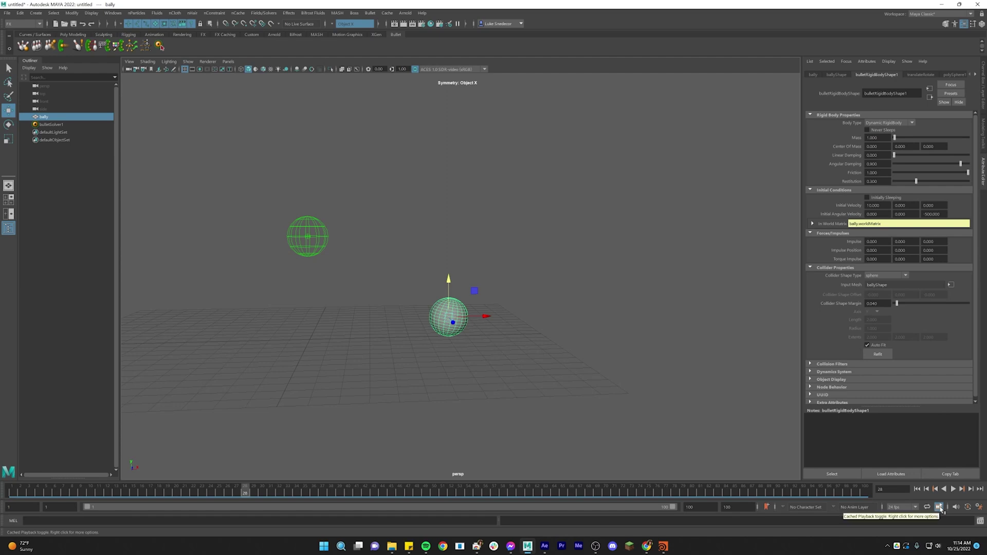
drag(240, 491, 12, 491)
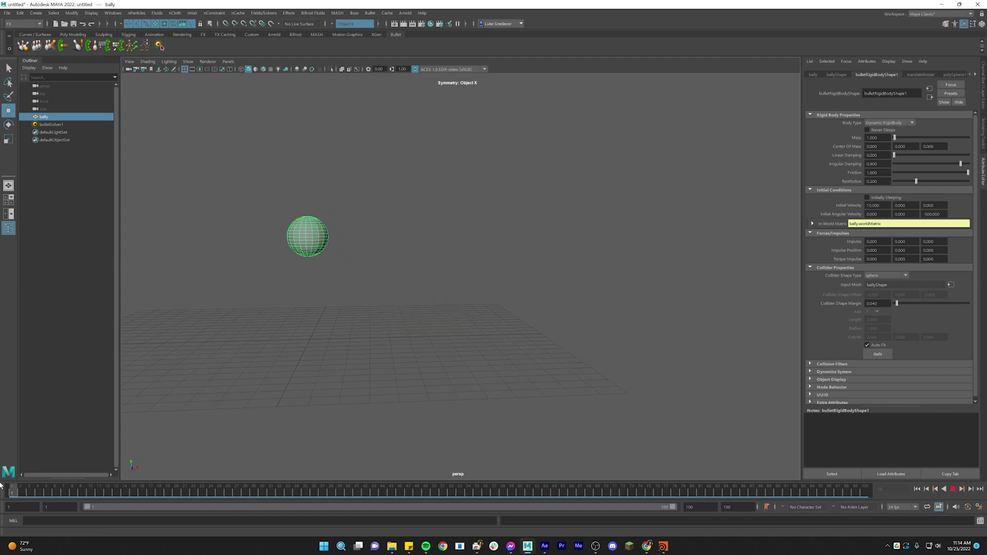
click(955, 491)
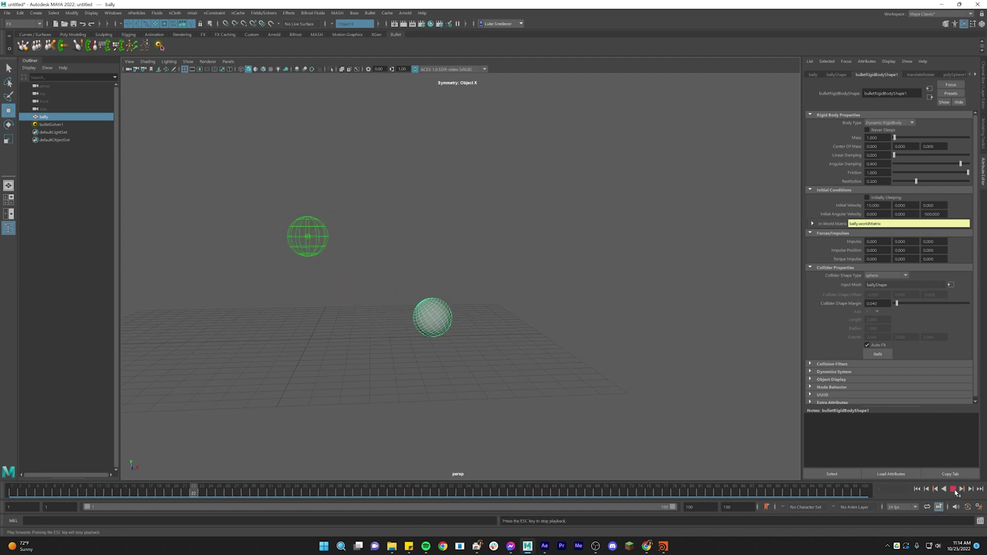
click(955, 491)
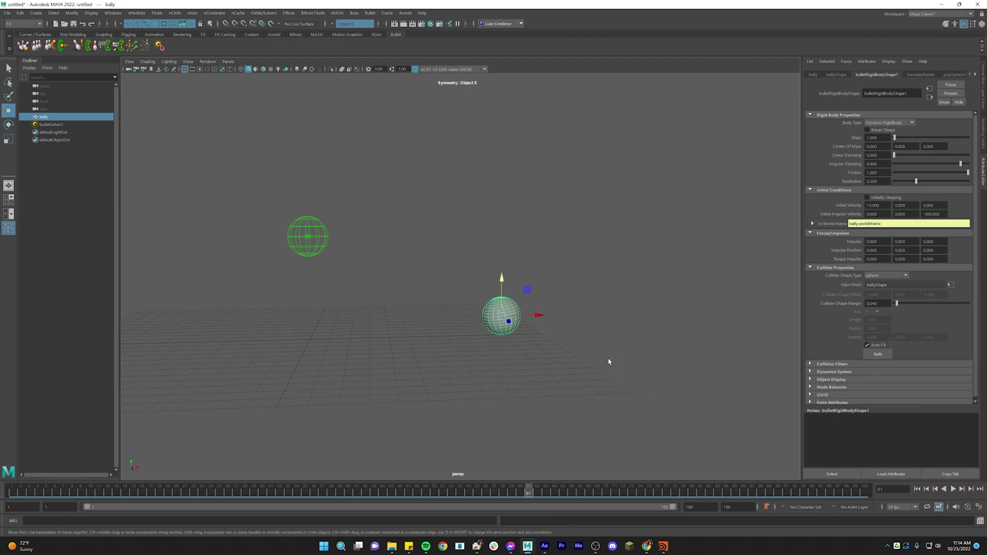
alt+drag(608, 360, 585, 354)
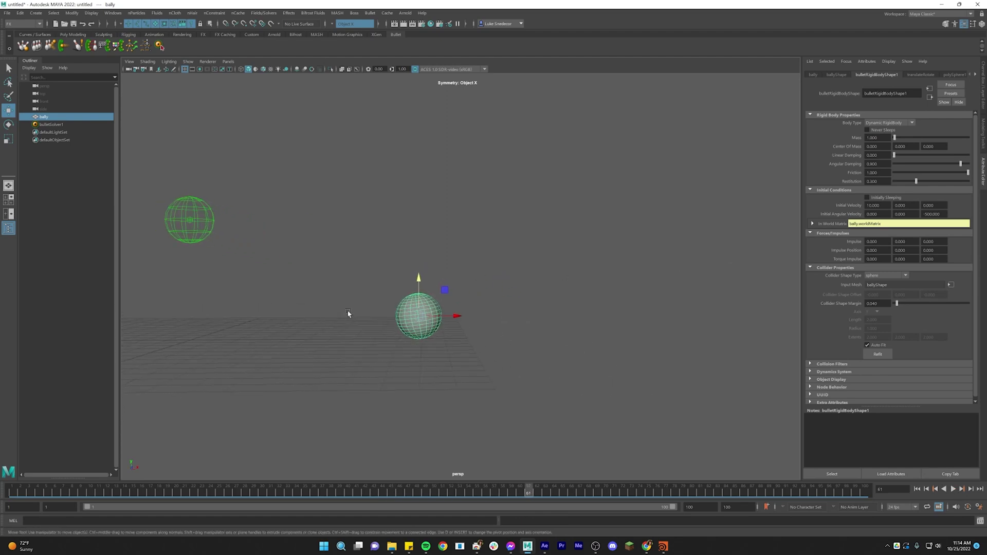
Step: Return to the start frame, create a polygon cube and move it along X to 12 with grid snapping
drag(518, 485, 0, 465)
click(36, 13)
mouse_move(58, 41)
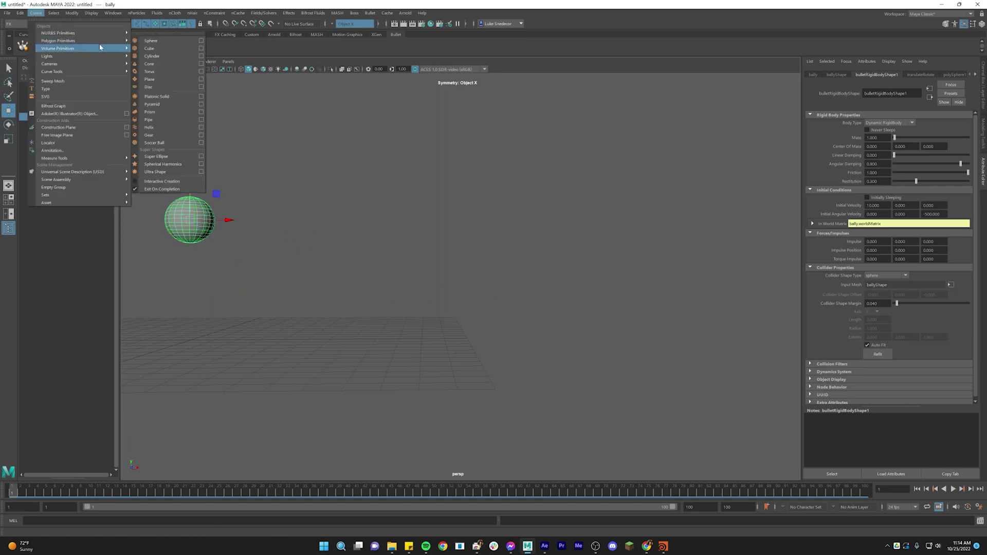
click(149, 48)
alt+drag(396, 277, 380, 270)
drag(242, 319, 463, 325)
key(x)
alt+middle_drag(463, 325, 470, 267)
scroll(469, 278, up, 3)
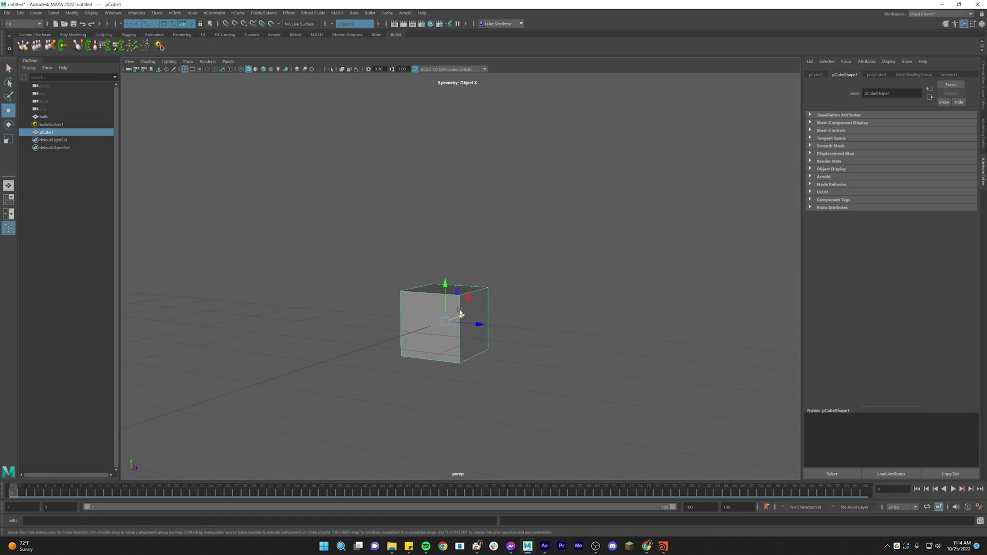
Step: Set the cube's Scale X to 0.5 and Scale Y to 2
alt+drag(467, 294, 494, 311)
scroll(491, 307, down, 1)
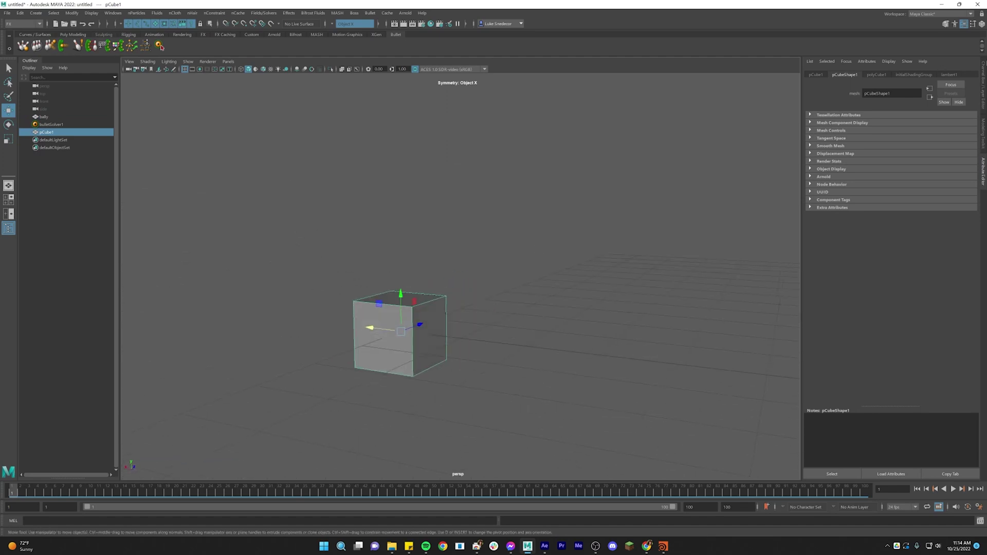
key(ctrl+a)
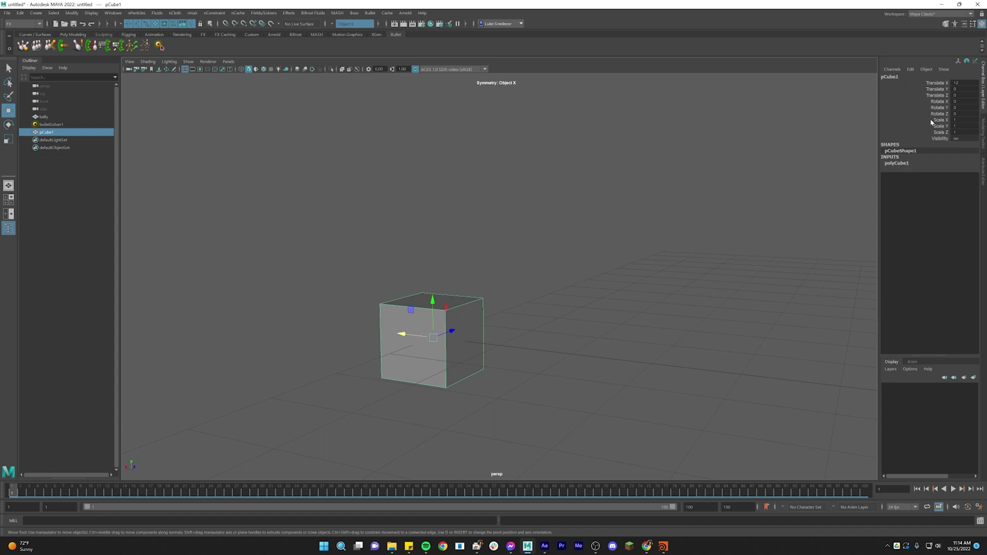
alt+drag(592, 290, 580, 284)
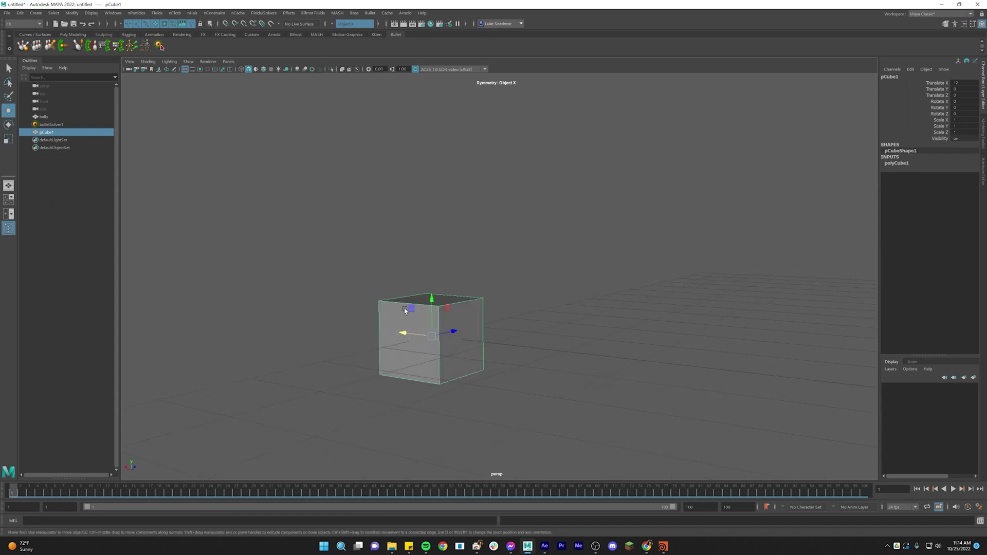
drag(430, 300, 431, 289)
key(ctrl+z)
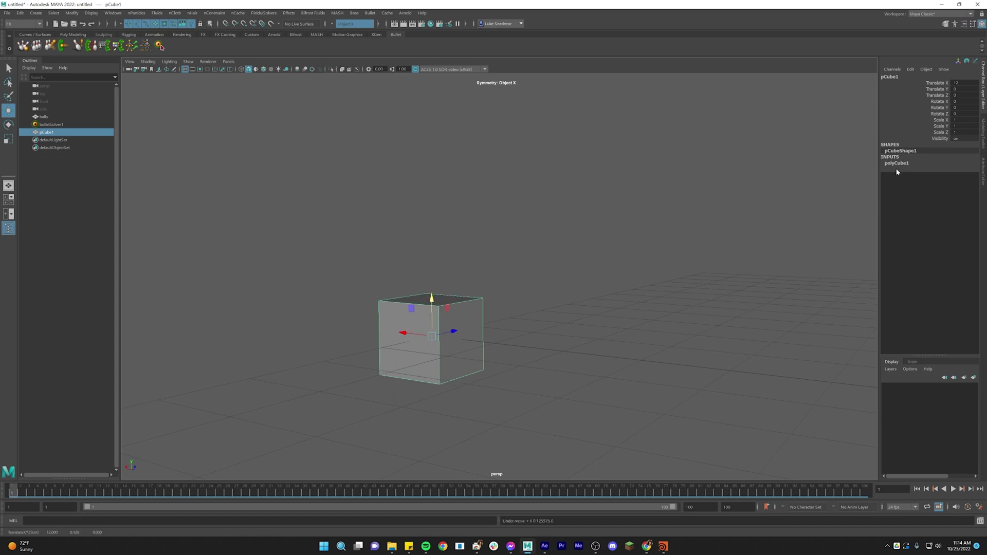
click(898, 163)
key(r)
click(964, 120)
text(0.5)
key(Tab)
text(2)
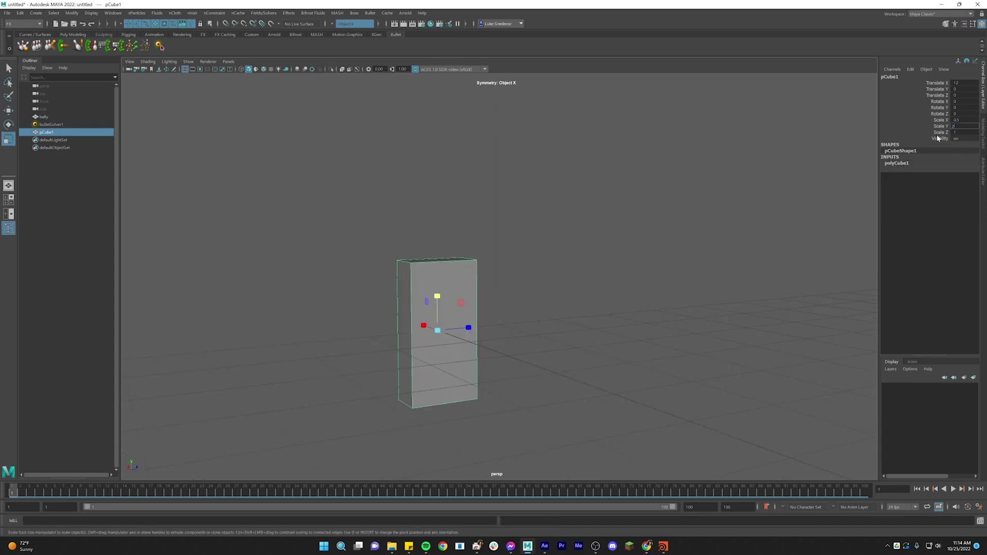
Step: Raise the block to Translate Y 1 and thin it to a Scale X of about 0.25
drag(437, 289, 437, 251)
text(1)
key(Return)
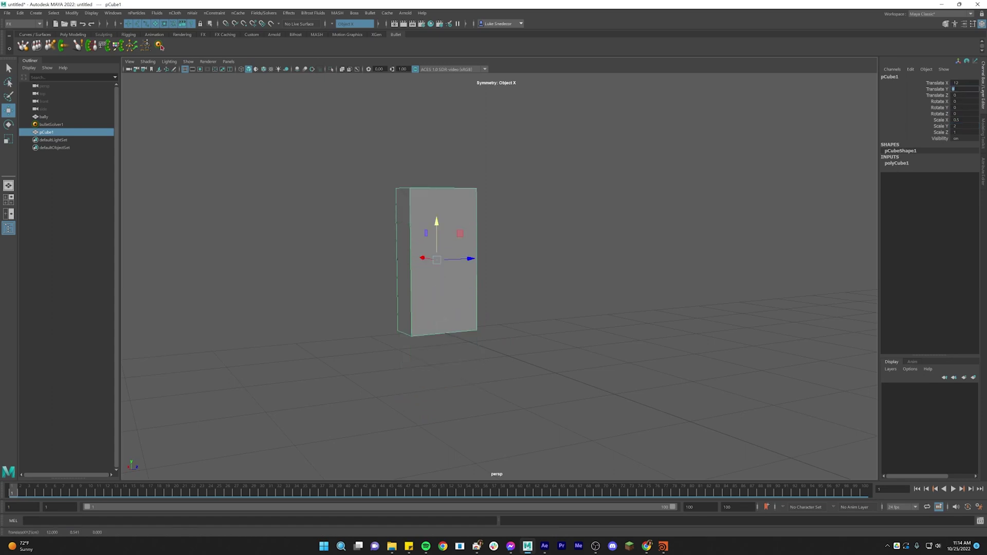
alt+drag(437, 350, 533, 324)
key(r)
drag(422, 279, 551, 349)
click(504, 324)
click(564, 354)
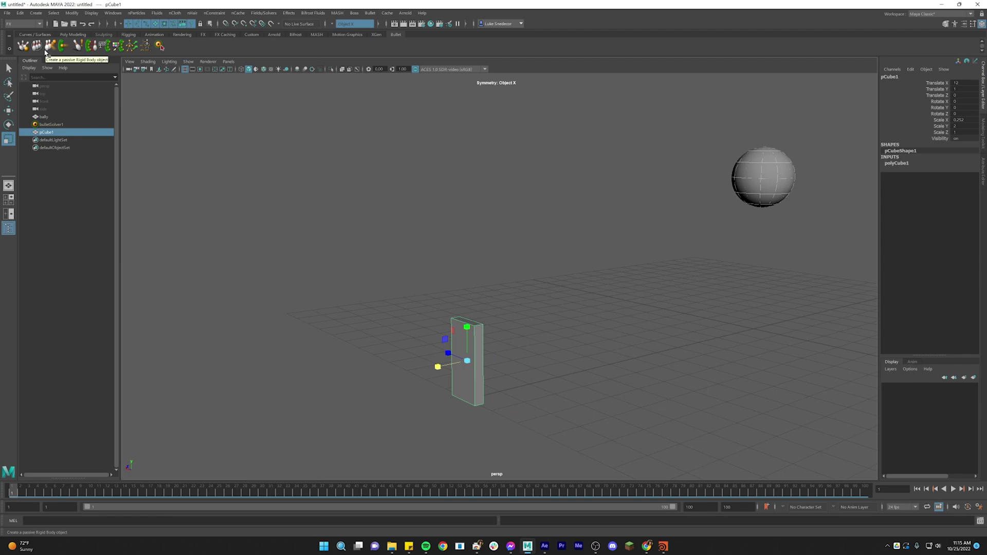
Step: Make the thin block an active Bullet rigid body and play the simulation to check its collision with bally
alt+drag(441, 249, 249, 132)
alt+drag(73, 71, 371, 341)
alt+drag(448, 352, 406, 343)
key(w)
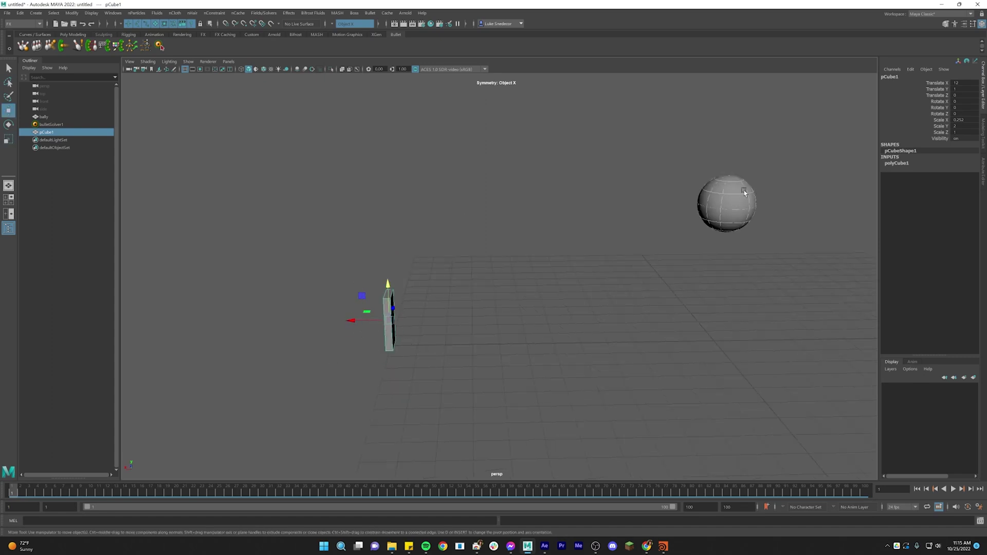
click(22, 50)
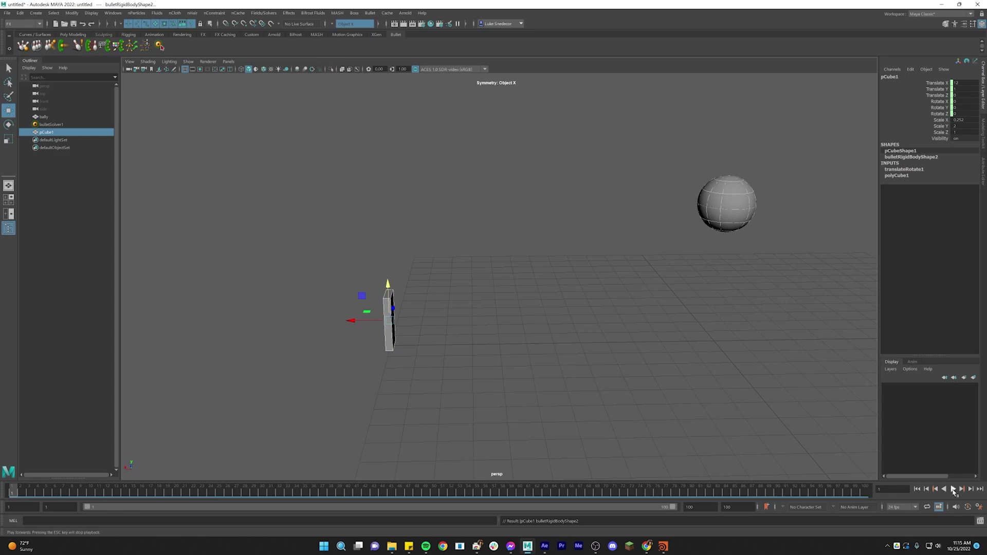
click(953, 489)
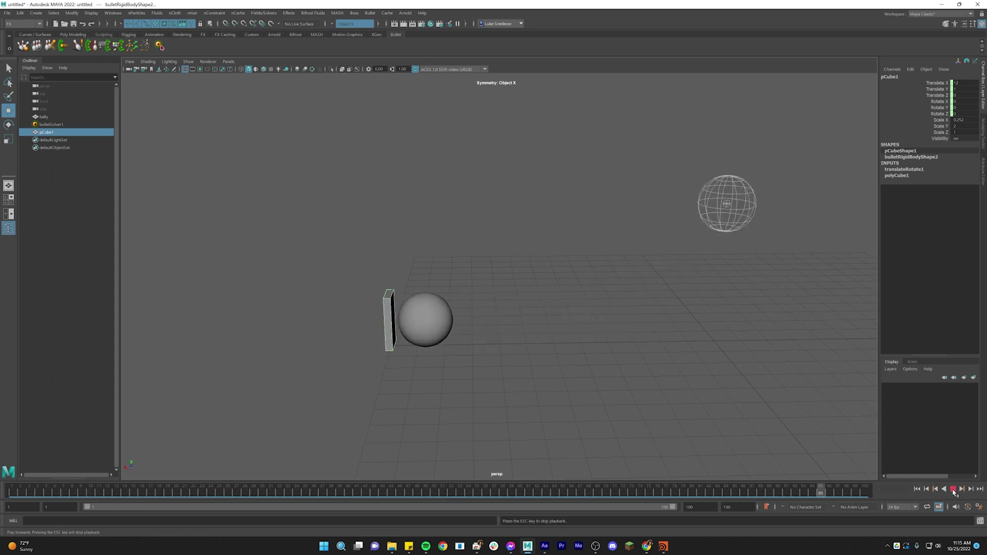
click(953, 489)
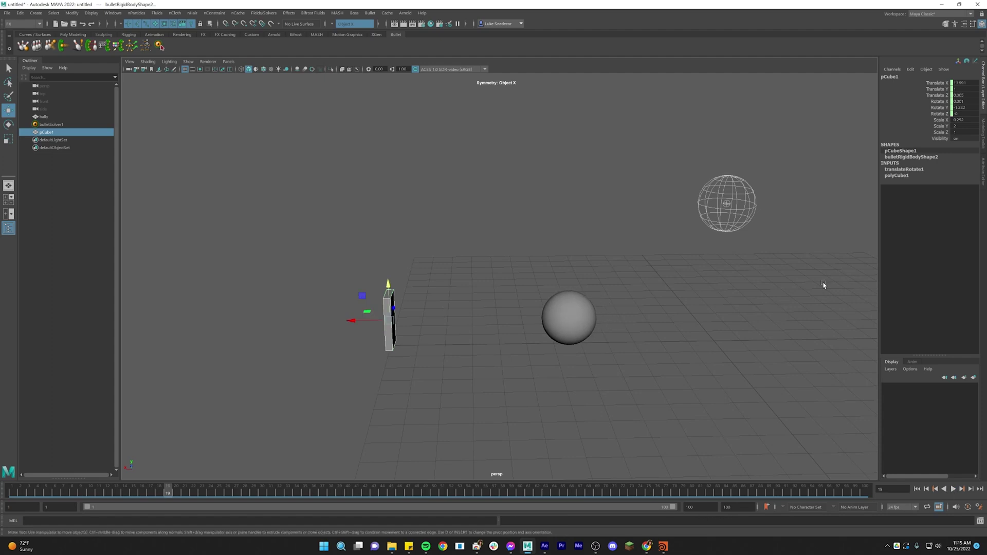
Step: Set bally's angular damping to 0.5 and play the simulation from the start frame
click(56, 120)
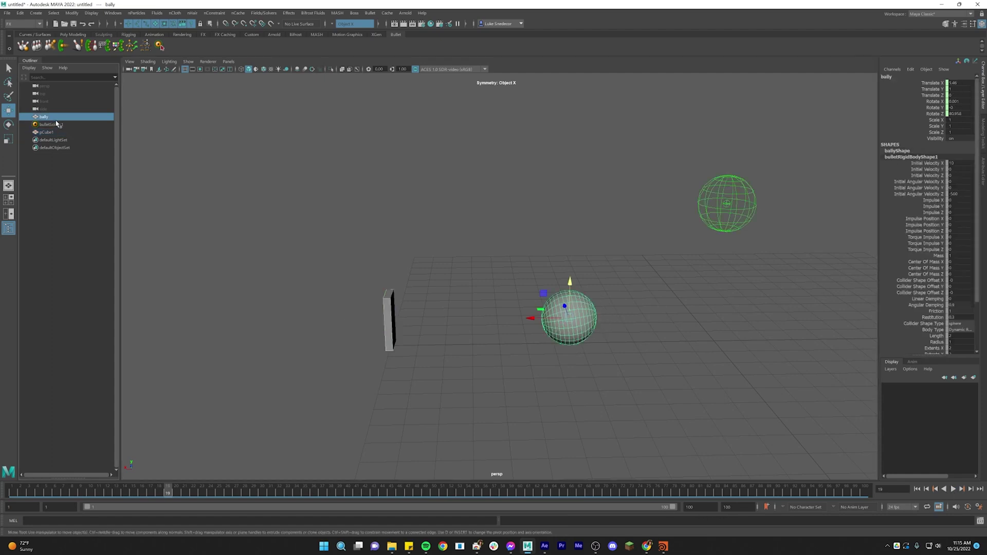
click(984, 171)
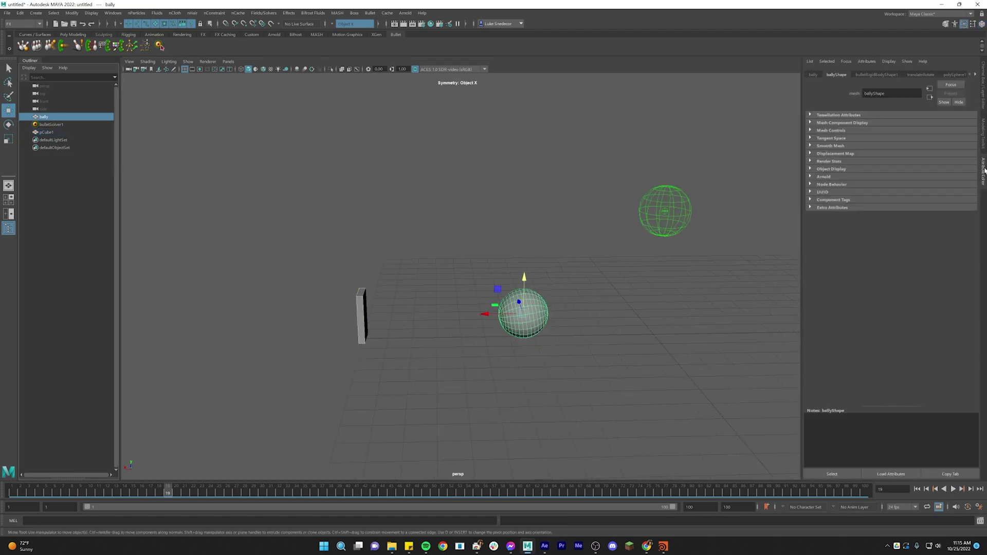
click(887, 75)
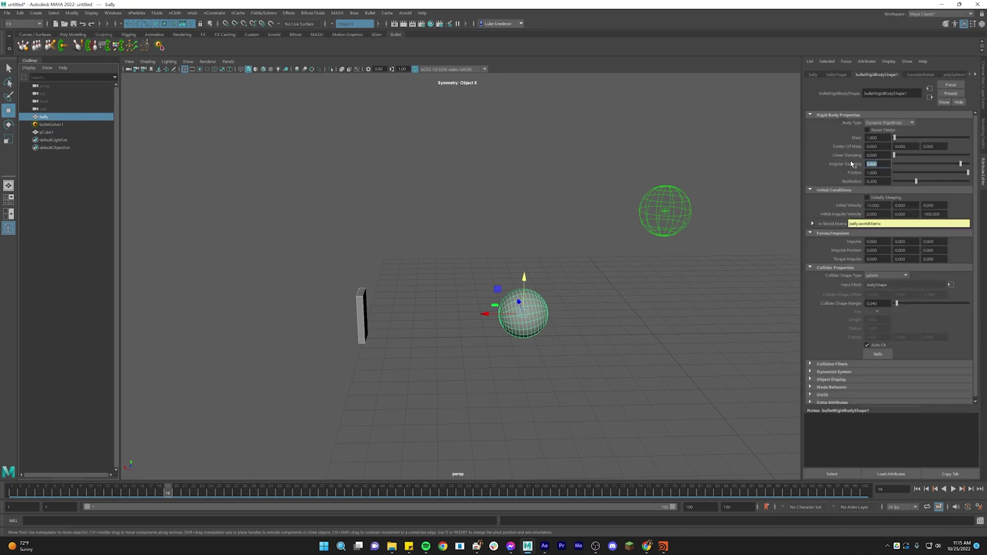
text(0.5)
key(Return)
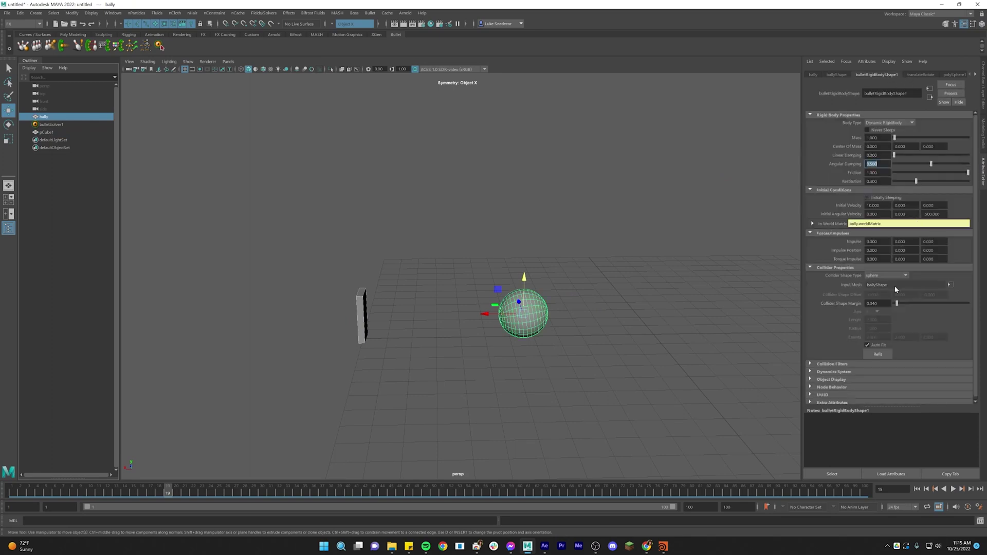
click(917, 489)
click(953, 489)
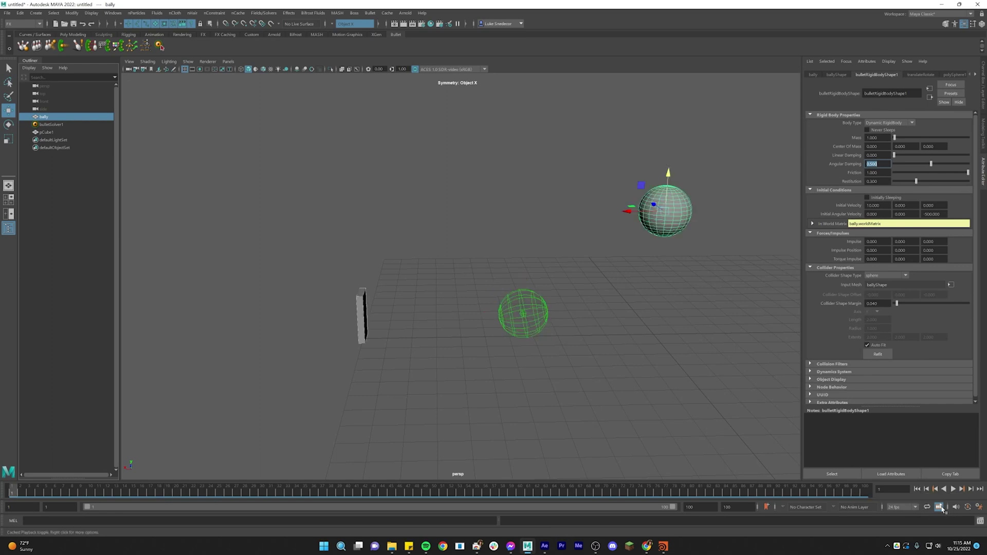
click(953, 490)
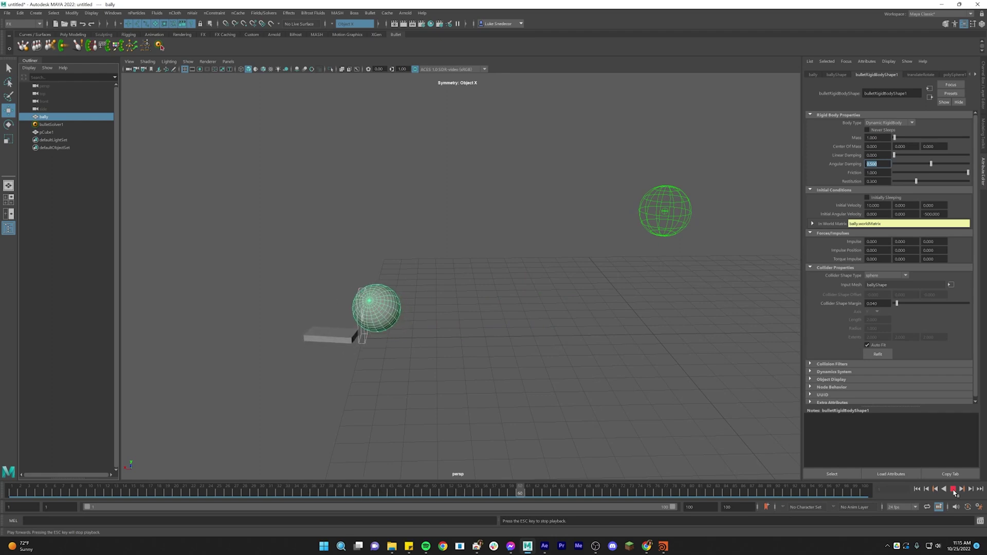
click(953, 490)
Step: Replay the simulation from the start frame to examine how bally hits the thin block
click(918, 490)
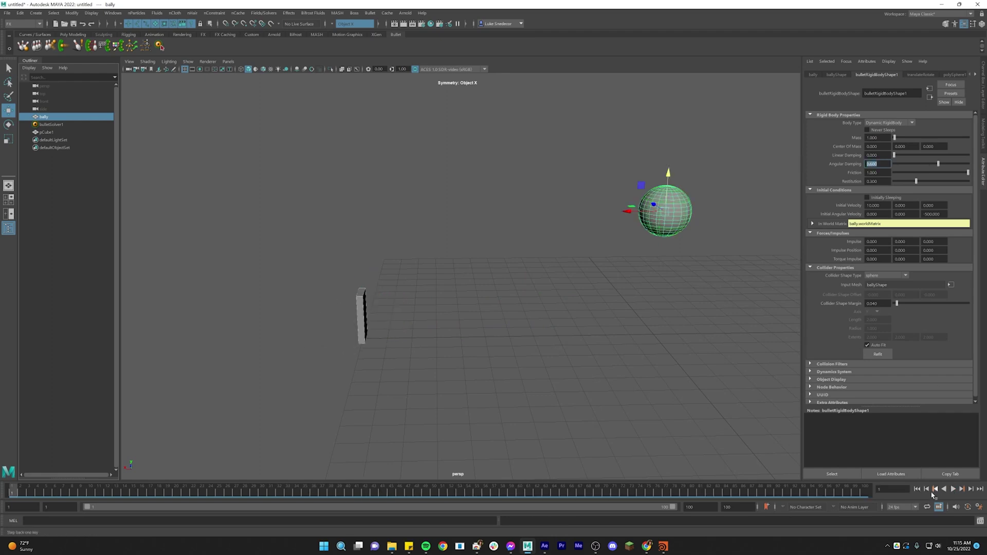
click(953, 489)
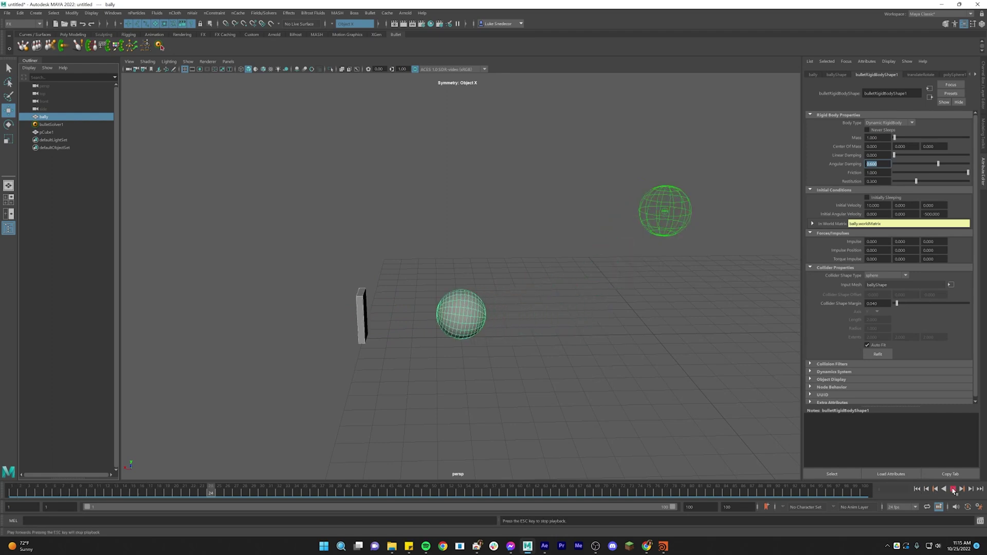
key(Escape)
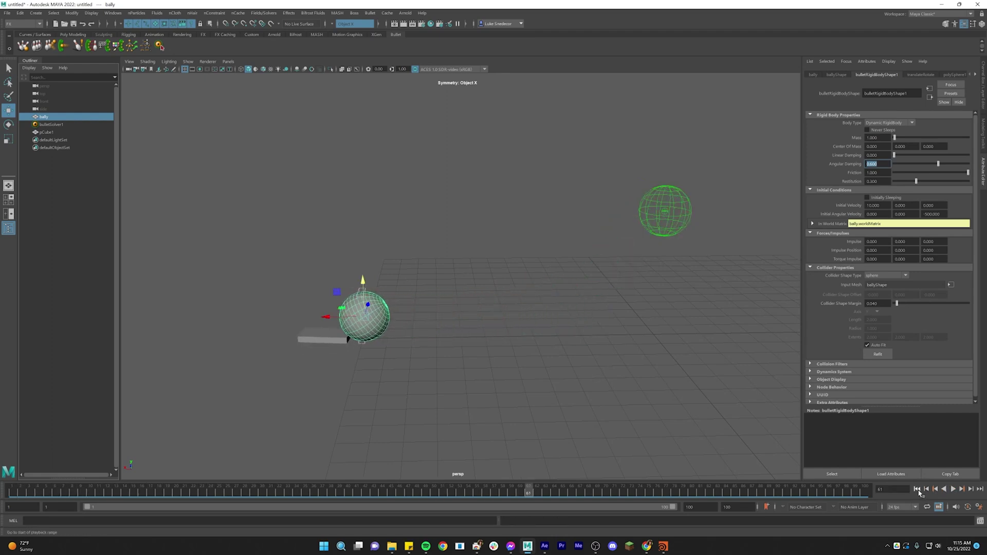
Step: Return to the start frame and duplicate the thin block as 10 instances, each offset by 1 in Translate X, using Duplicate Special
key(alt+shift+v)
alt+drag(545, 362, 490, 291)
click(544, 322)
click(16, 14)
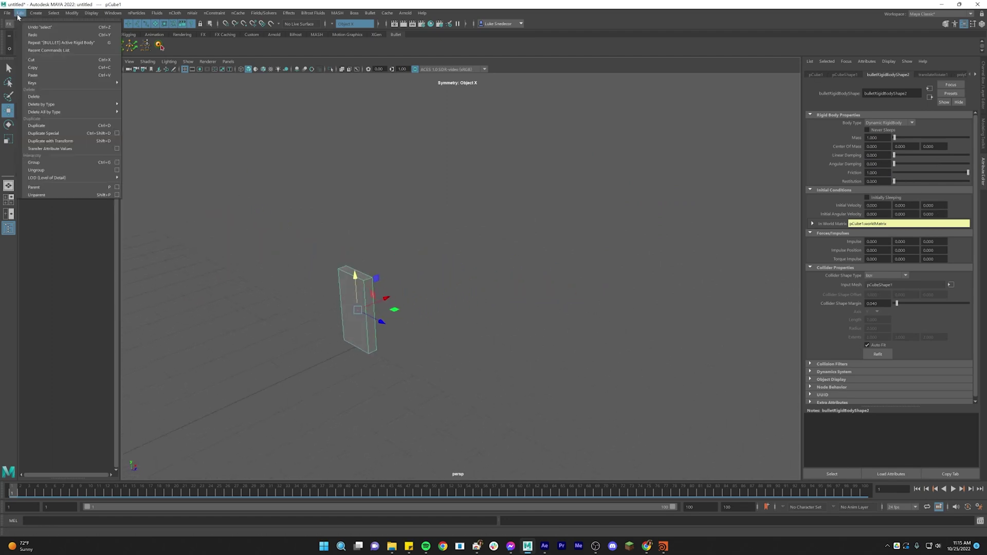
click(117, 135)
drag(415, 189, 216, 93)
click(199, 116)
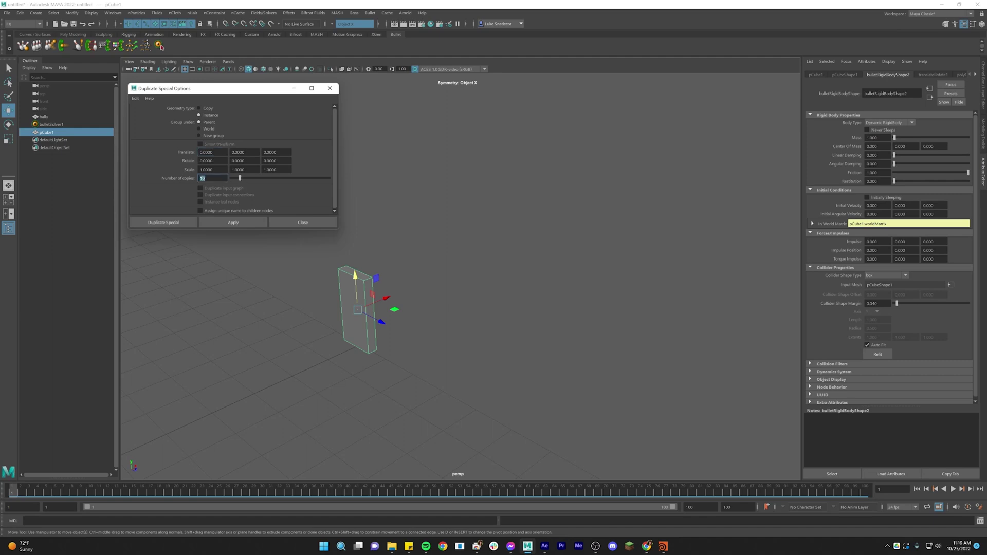
alt+drag(406, 291, 326, 225)
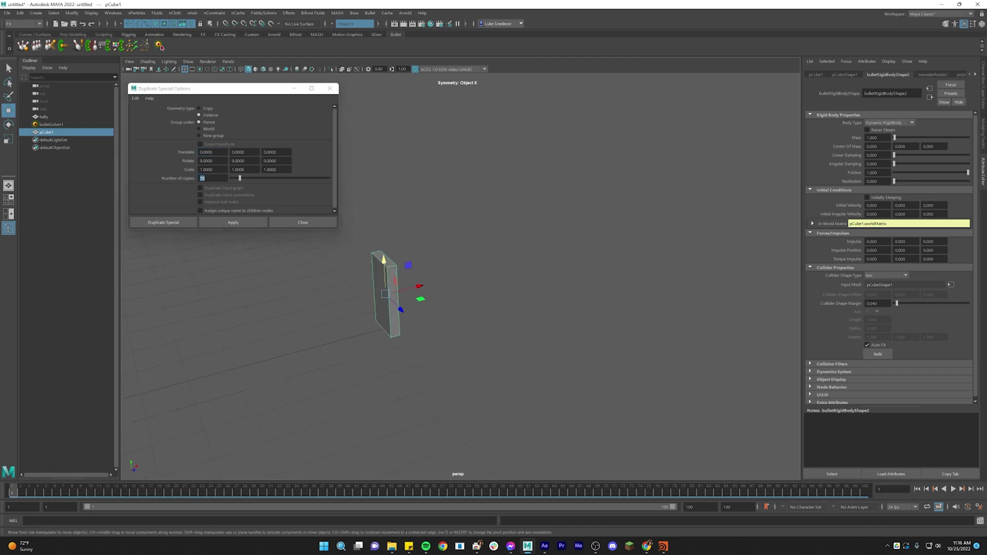
drag(217, 153, 177, 135)
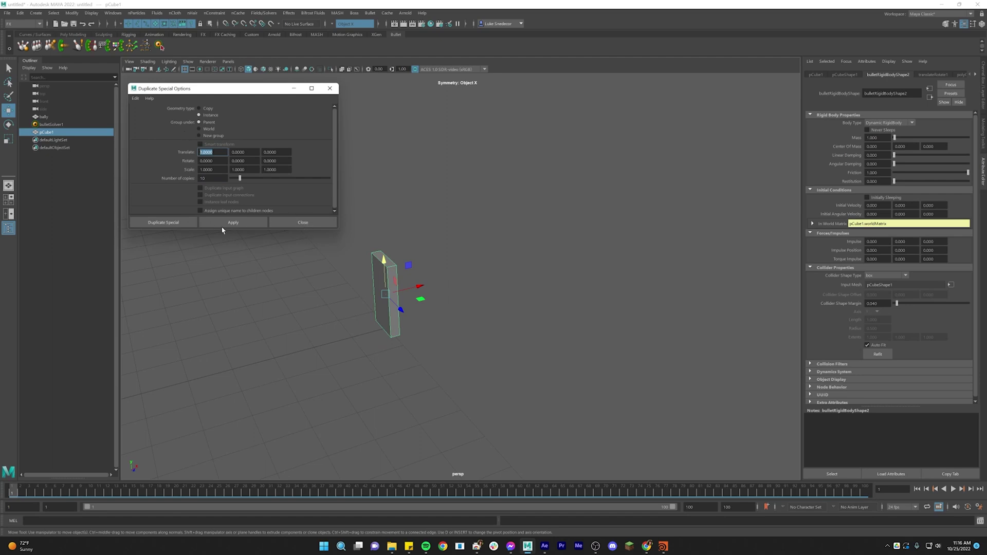
click(262, 222)
click(529, 347)
alt+drag(529, 347, 367, 295)
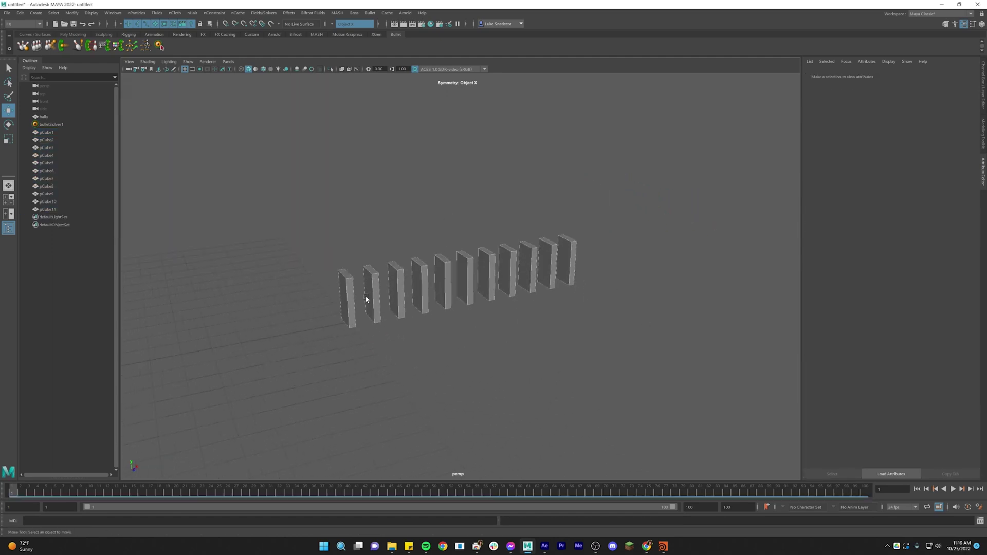
Step: Make the ten duplicated blocks active Bullet rigid bodies and play the simulation
click(371, 295)
drag(714, 260, 380, 321)
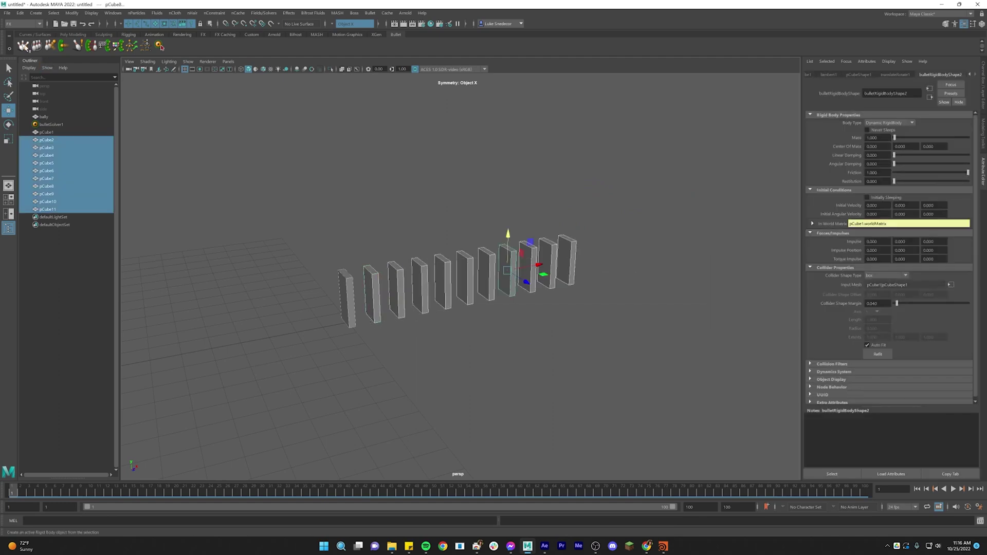
click(24, 47)
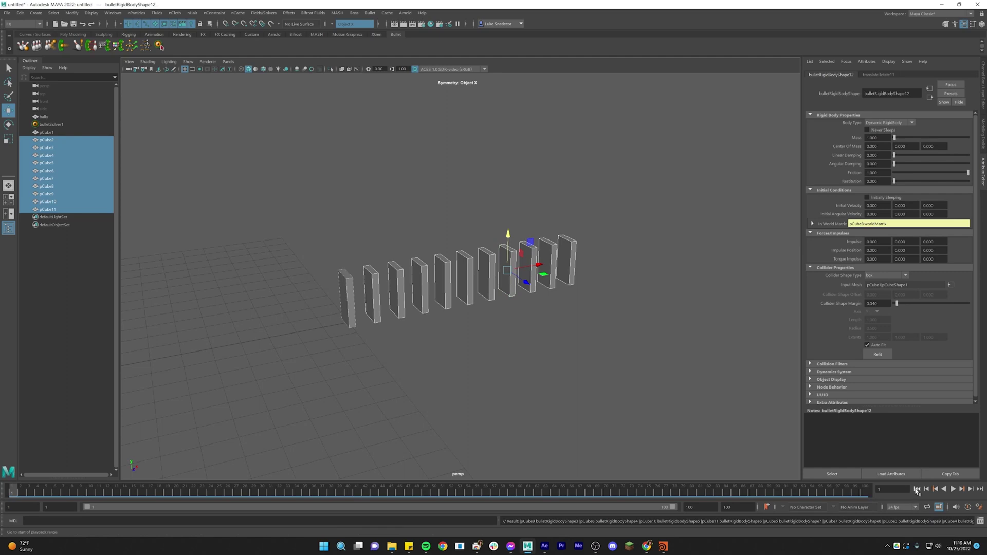
click(953, 489)
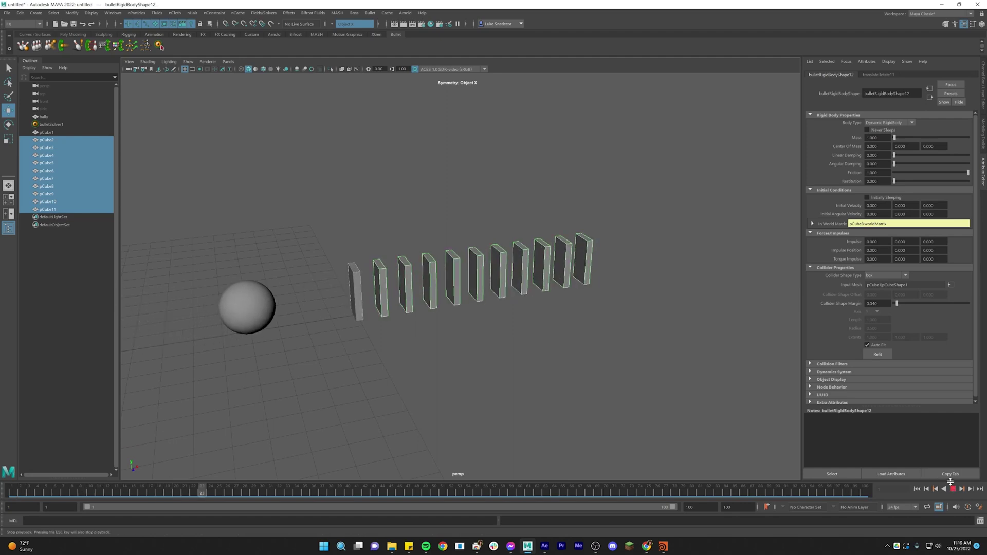
Step: Step through and replay the first frames close up to examine how the row of blocks behaves as the simulation starts
click(12, 496)
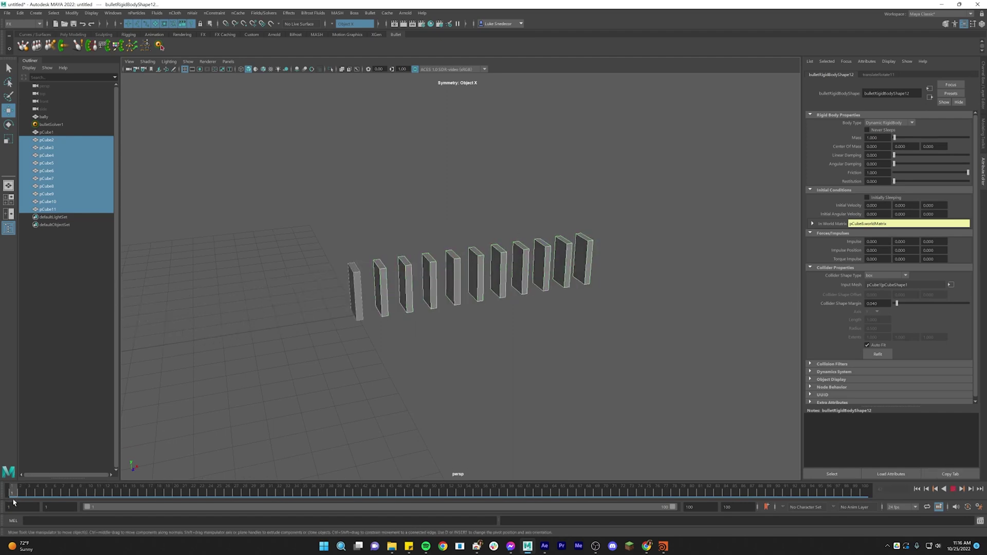
click(37, 493)
mouse_move(388, 359)
alt+mouse_down()
mouse_move(396, 328)
mouse_move(450, 330)
mouse_move(330, 334)
mouse_move(507, 271)
mouse_move(483, 266)
mouse_move(153, 464)
alt+mouse_up()
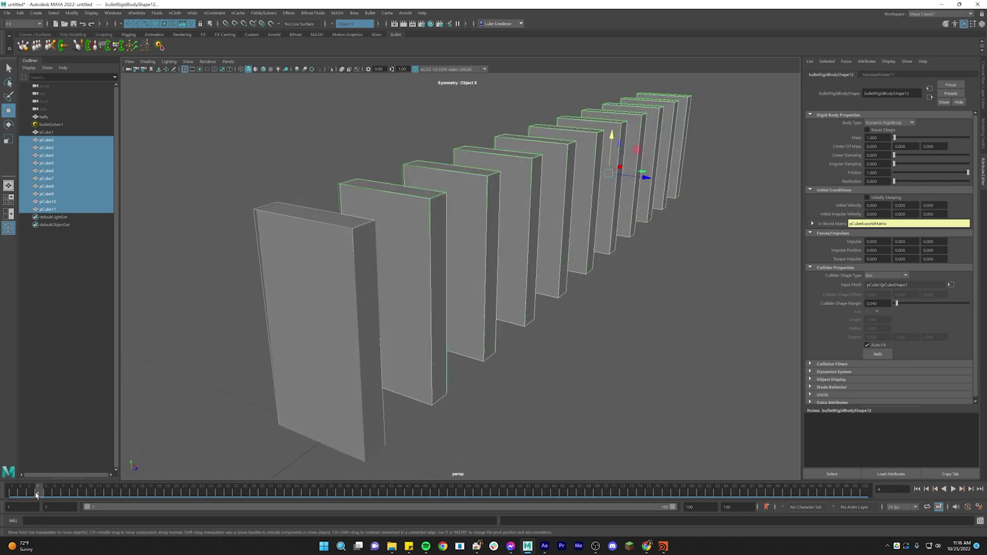
click(13, 493)
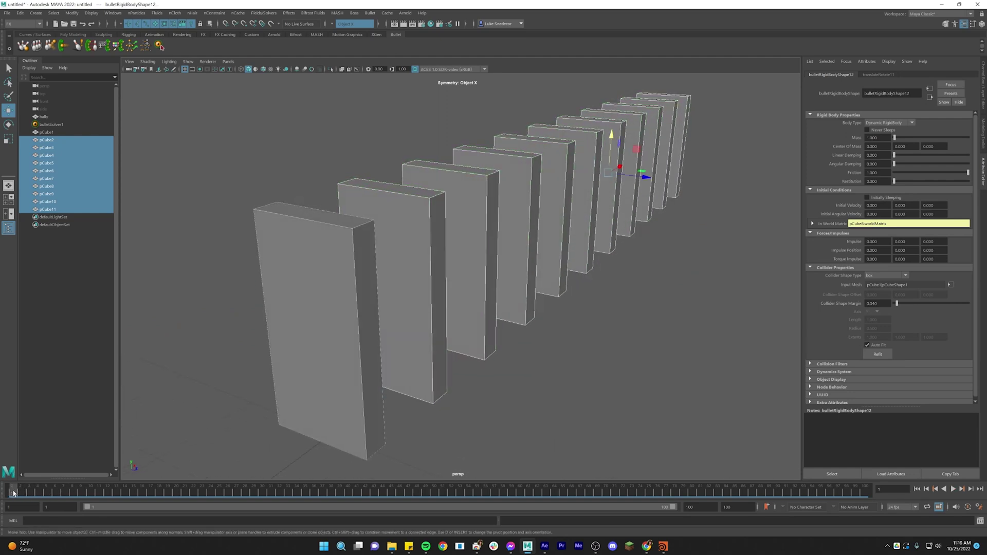
key(alt+v)
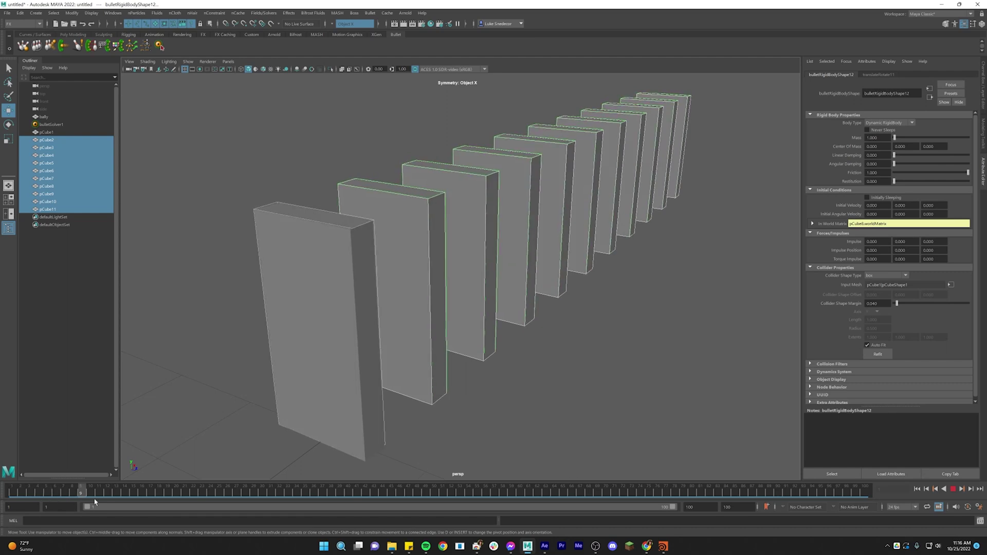
click(13, 493)
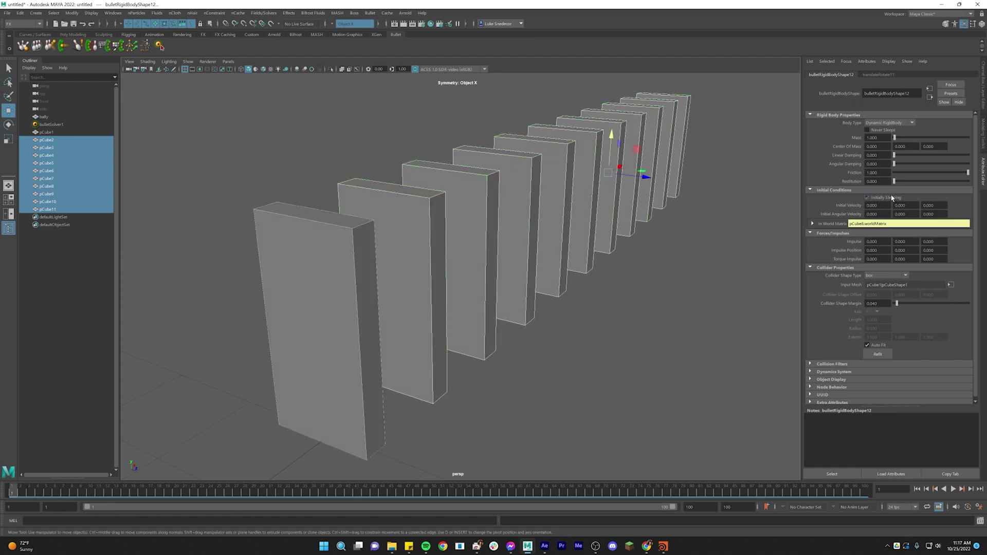
Step: Check the rigid body settings of individual blocks from pCube1 through pCube7
click(47, 132)
click(49, 140)
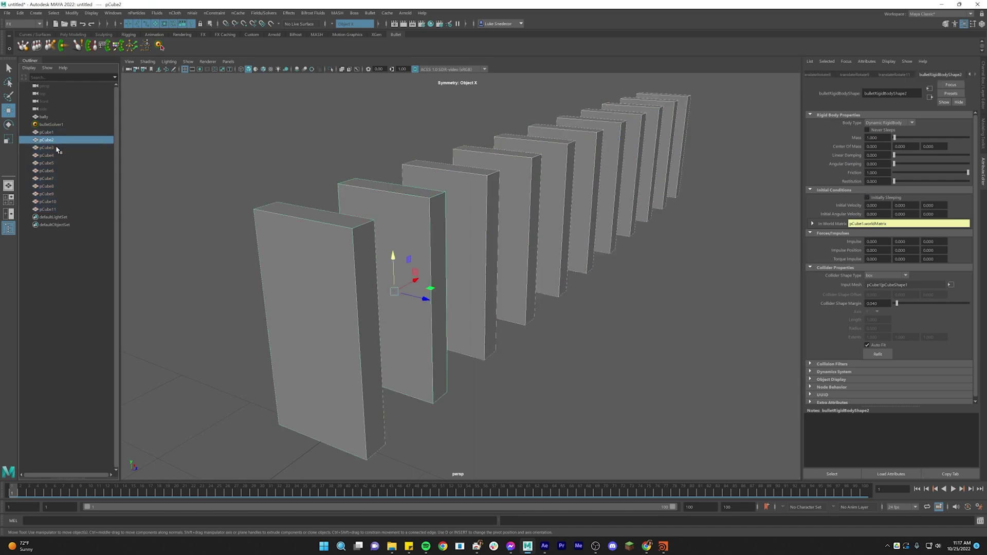
click(49, 147)
click(51, 155)
click(53, 163)
click(51, 179)
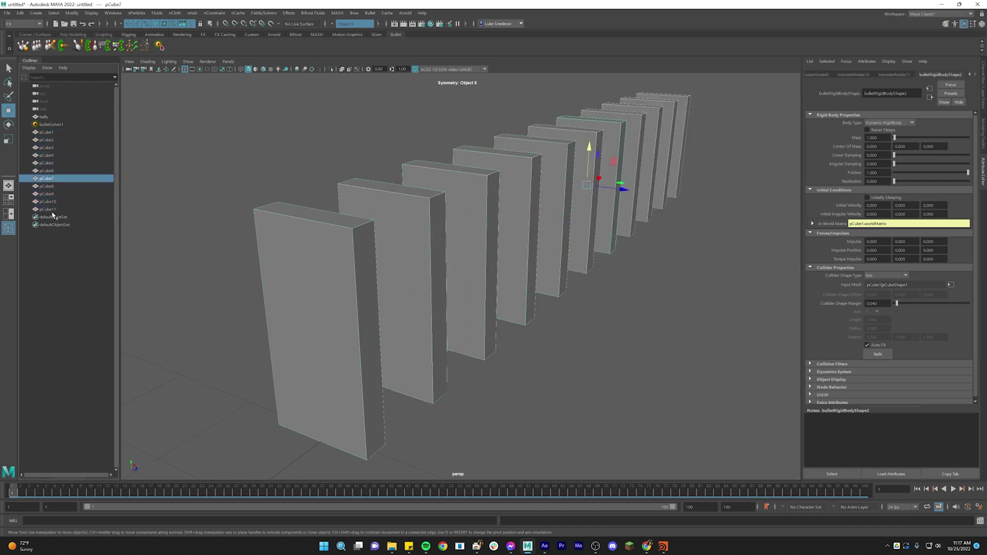
Step: Select all eleven blocks from pCube1 to pCube11 and remove Bullet from them
click(53, 211)
shift+click(47, 134)
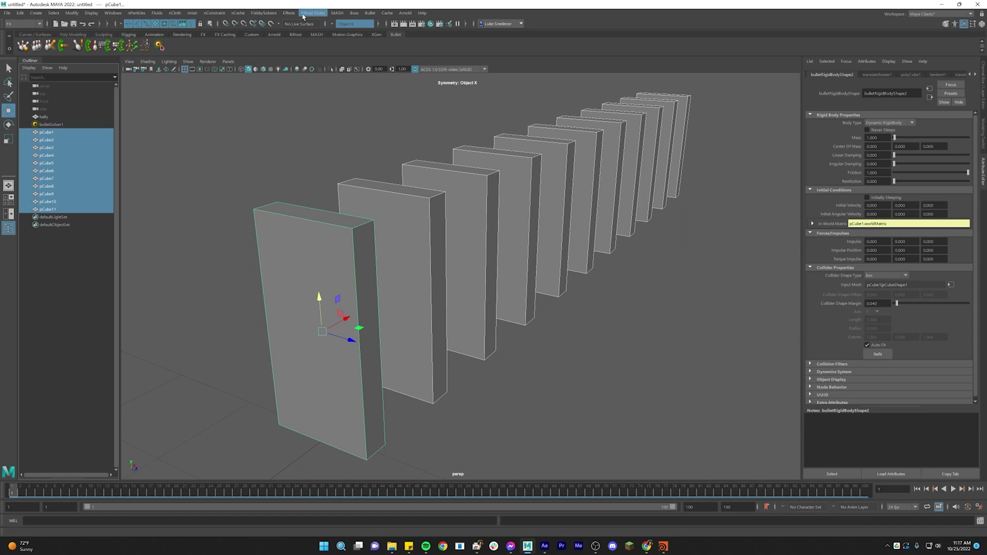
click(371, 13)
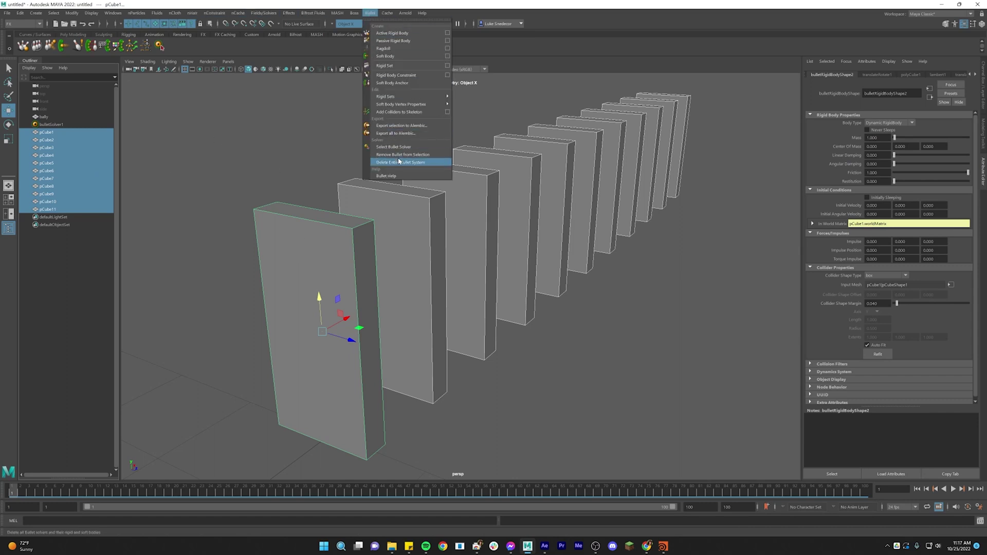
click(414, 155)
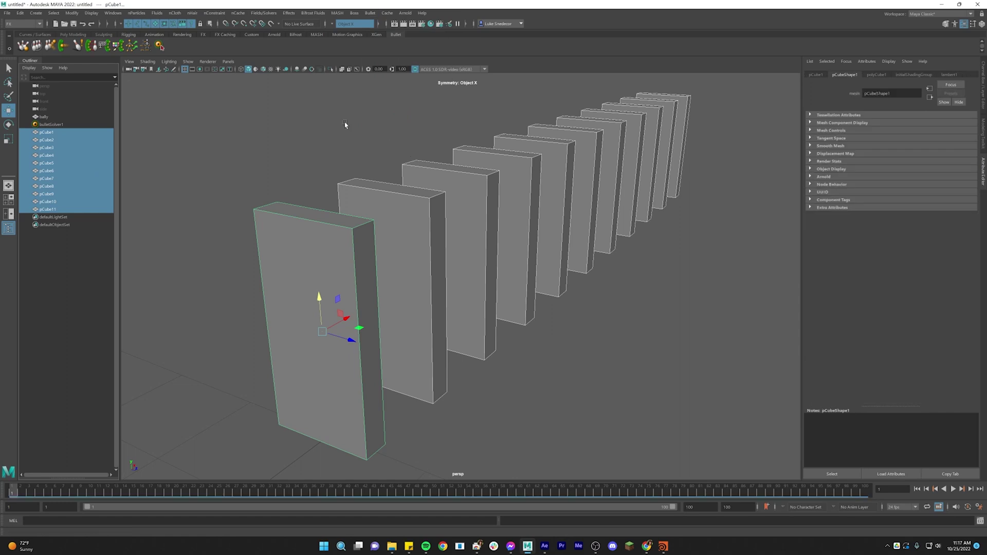
Step: Create active rigid bodies on all eleven blocks with a box collider and Initially Sleeping enabled
click(371, 13)
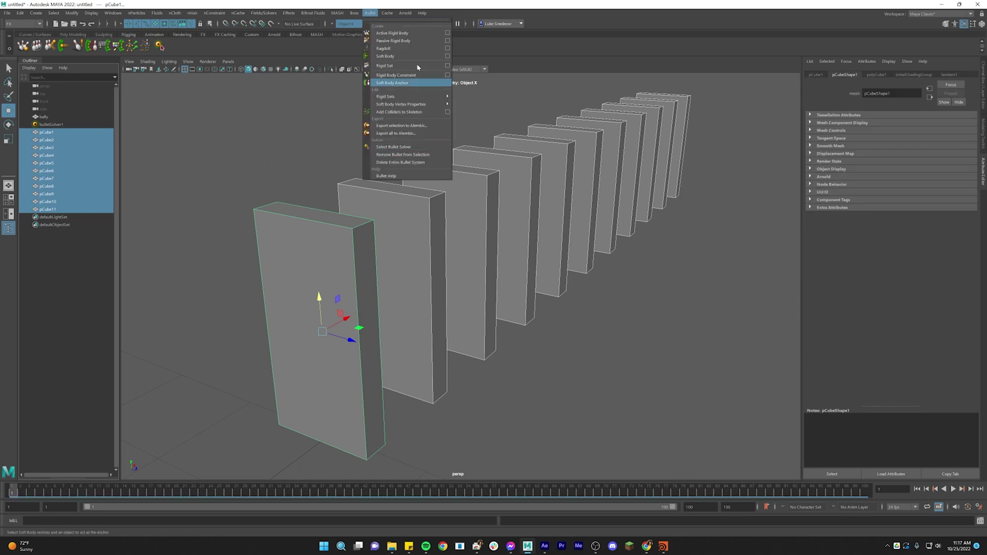
click(447, 33)
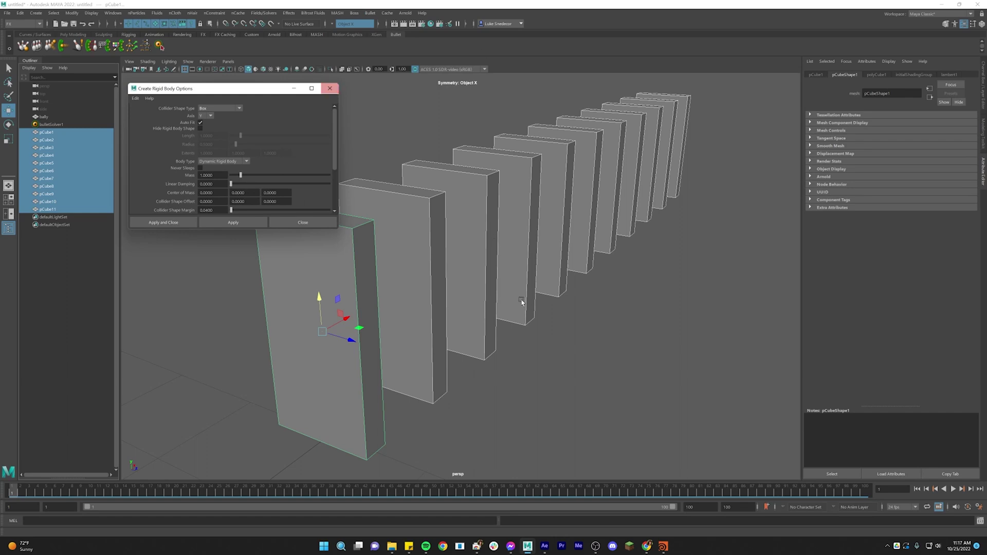
drag(205, 95, 202, 76)
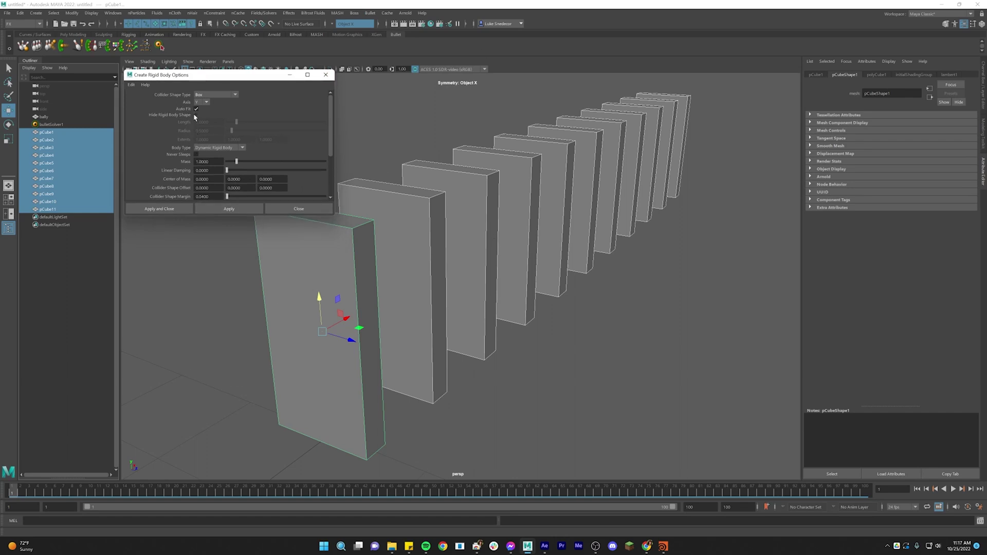
drag(191, 218, 181, 380)
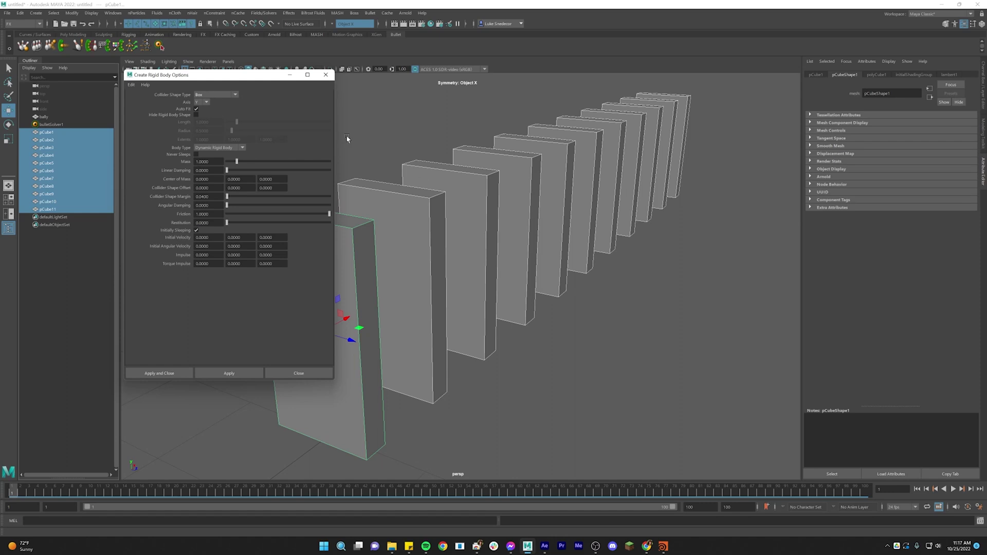
click(171, 374)
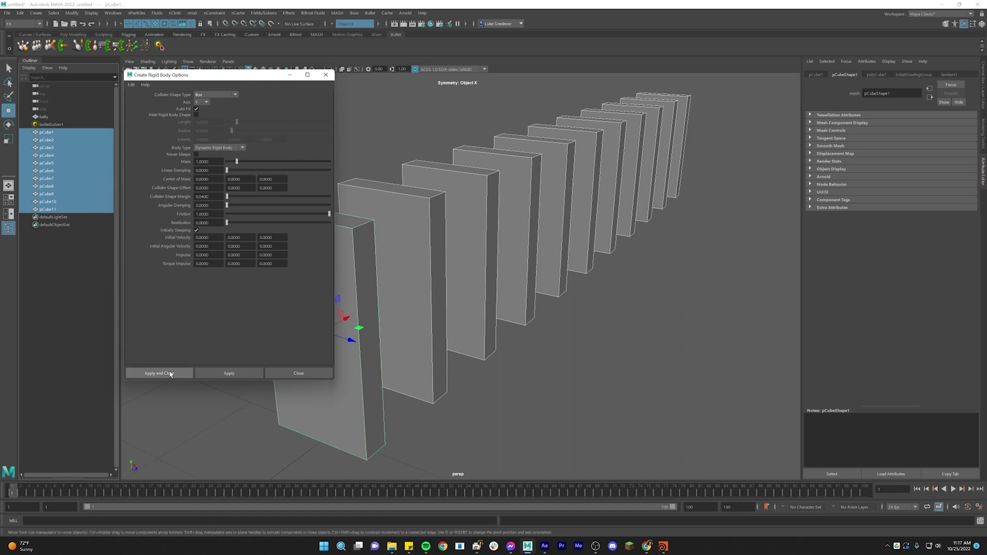
Step: Play the simulation and examine from several angles how bally hits the row of blocks
scroll(501, 327, down, 3)
key(alt+v)
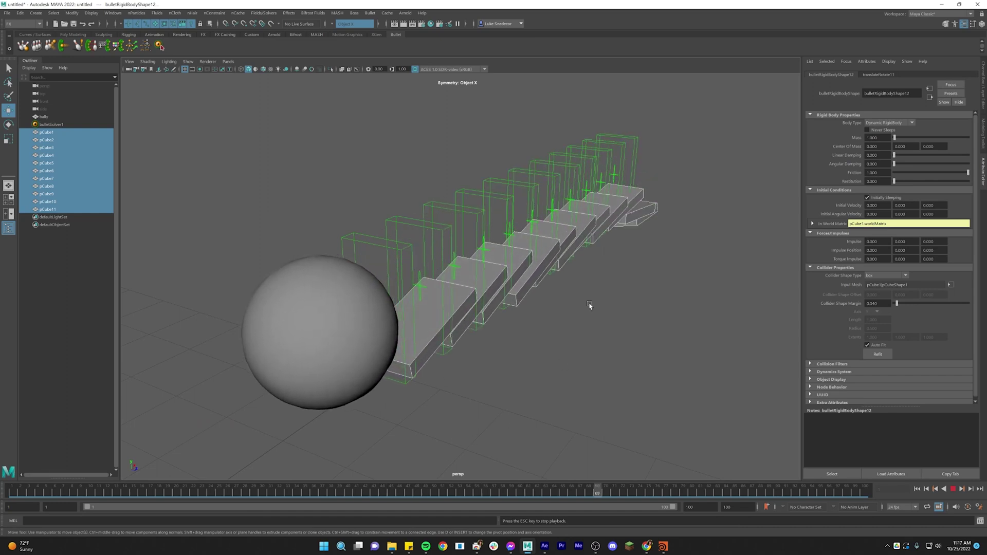
alt+drag(691, 158, 529, 289)
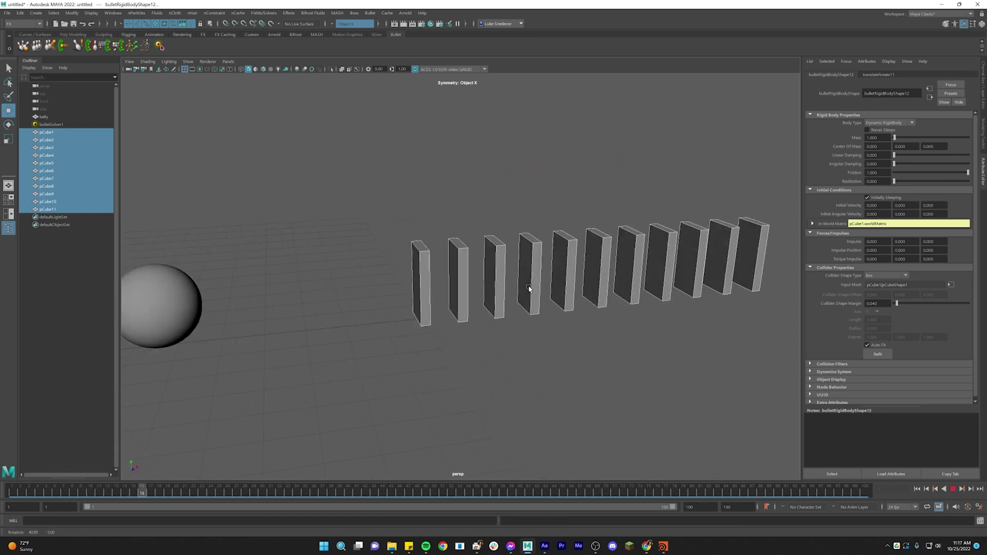
alt+drag(642, 311, 514, 278)
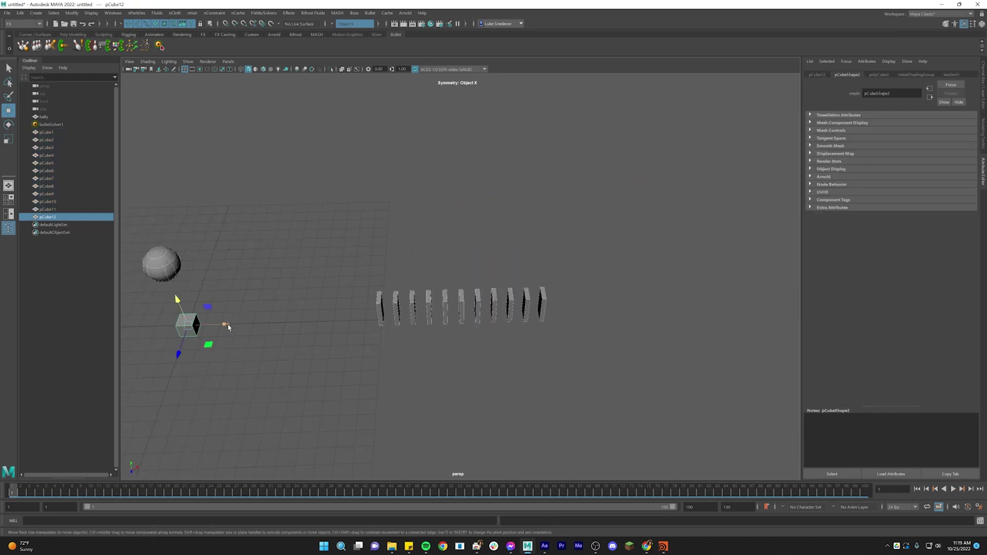
Step: Move the new cube along X to just beyond the last block in the row, at Translate X about 23.1
drag(229, 328, 591, 317)
key(f)
alt+right_drag(636, 313, 507, 251)
drag(500, 277, 429, 276)
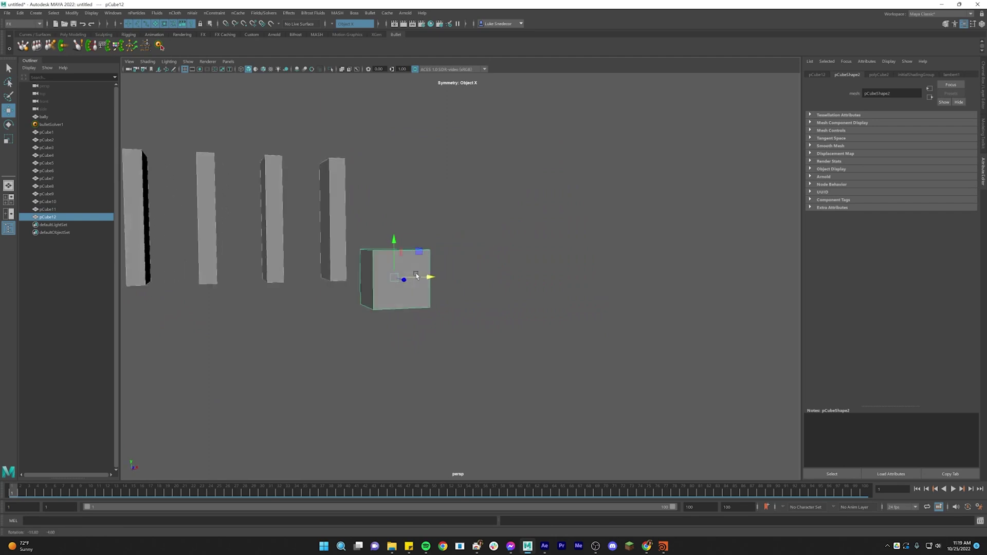
Step: Rest the new cube on the ground at Translate Y 0.5 and shift it to Translate X about 23.5
drag(390, 240, 391, 211)
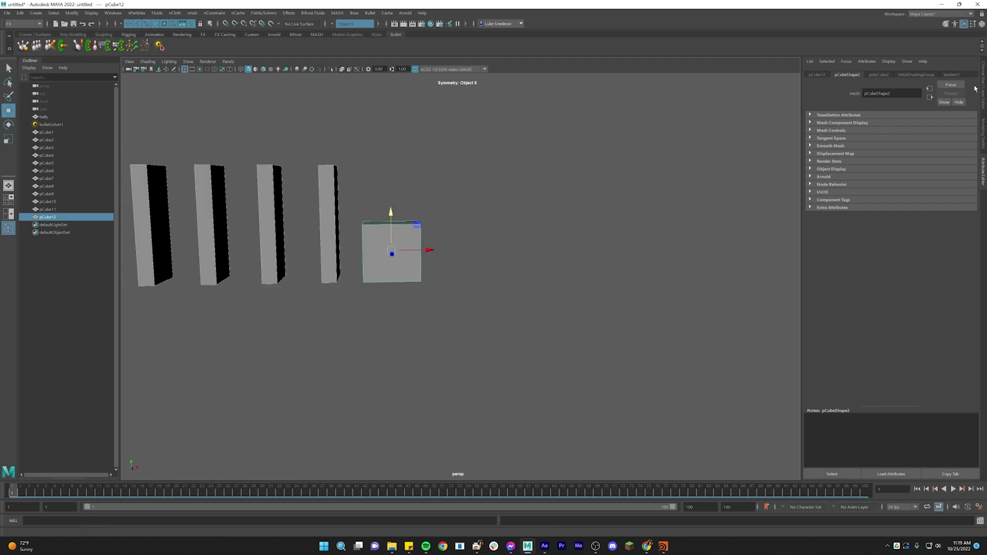
click(983, 82)
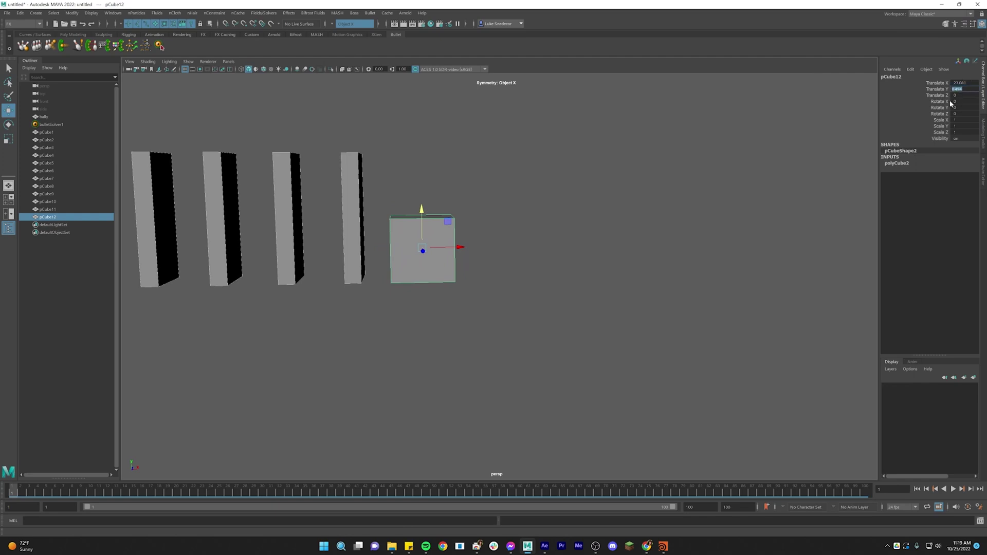
key(Return)
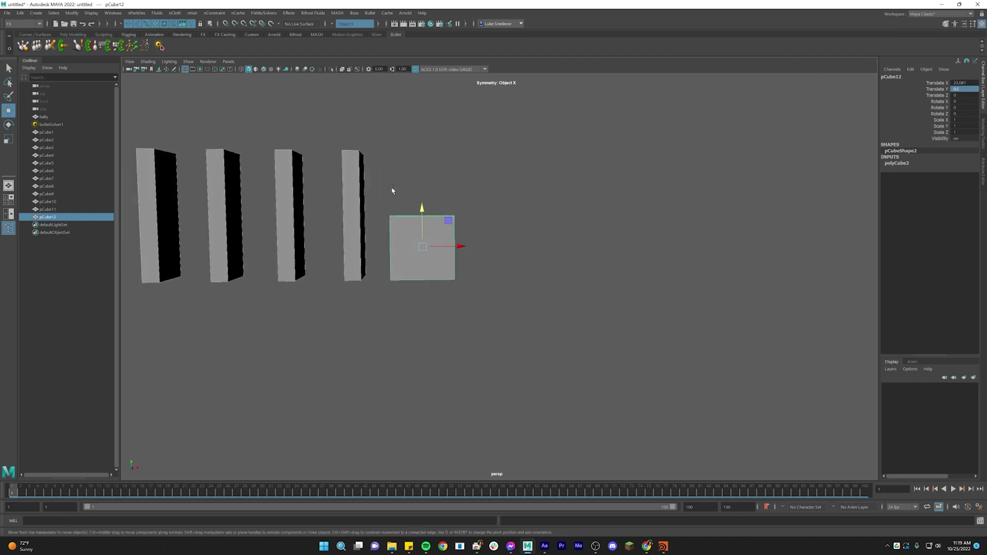
drag(462, 248, 406, 219)
drag(479, 248, 490, 247)
alt+drag(488, 246, 401, 249)
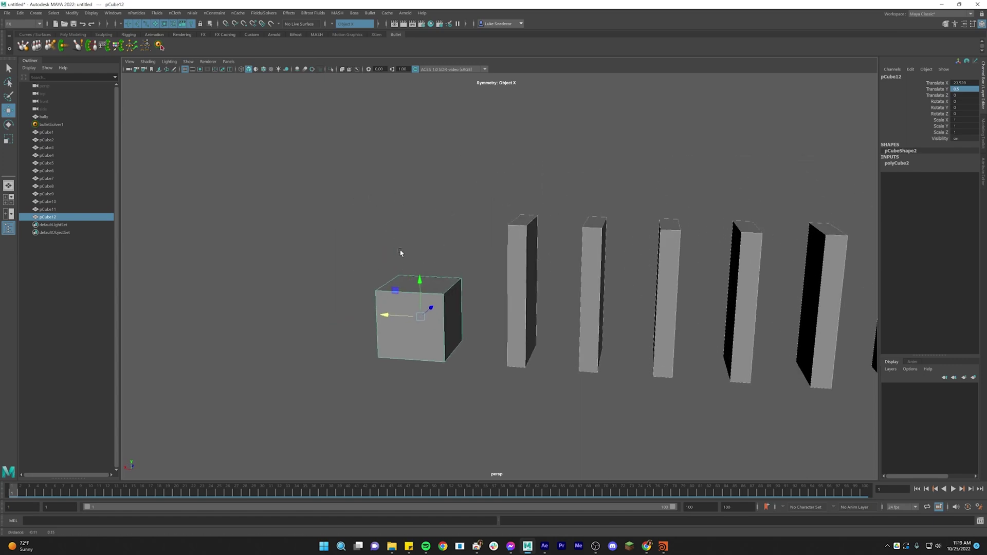
Step: Create a polygon sphere and move it directly above the cube at the end of the row
click(35, 13)
mouse_move(77, 41)
click(151, 41)
scroll(309, 229, down, 5)
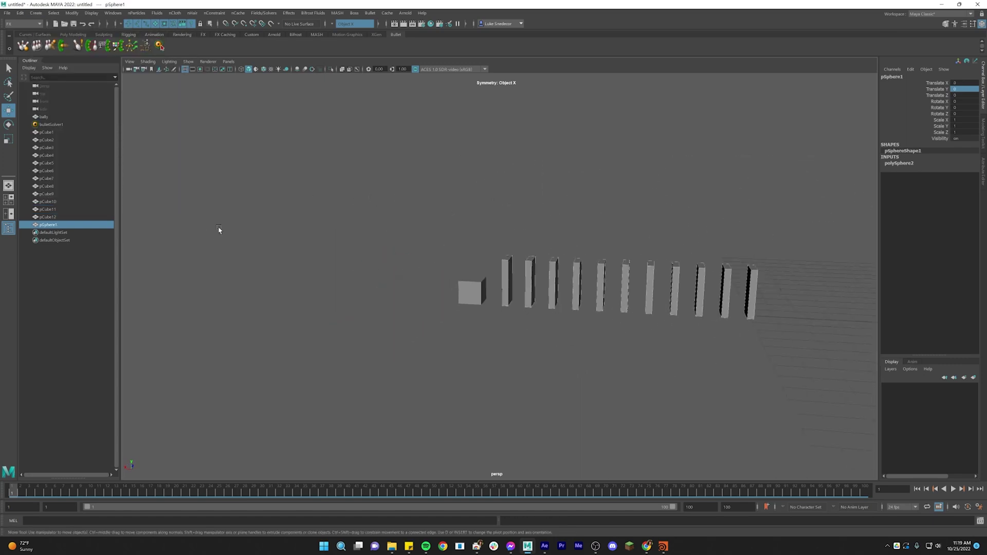
scroll(746, 314, down, 3)
drag(731, 293, 453, 296)
drag(483, 253, 483, 231)
key(f)
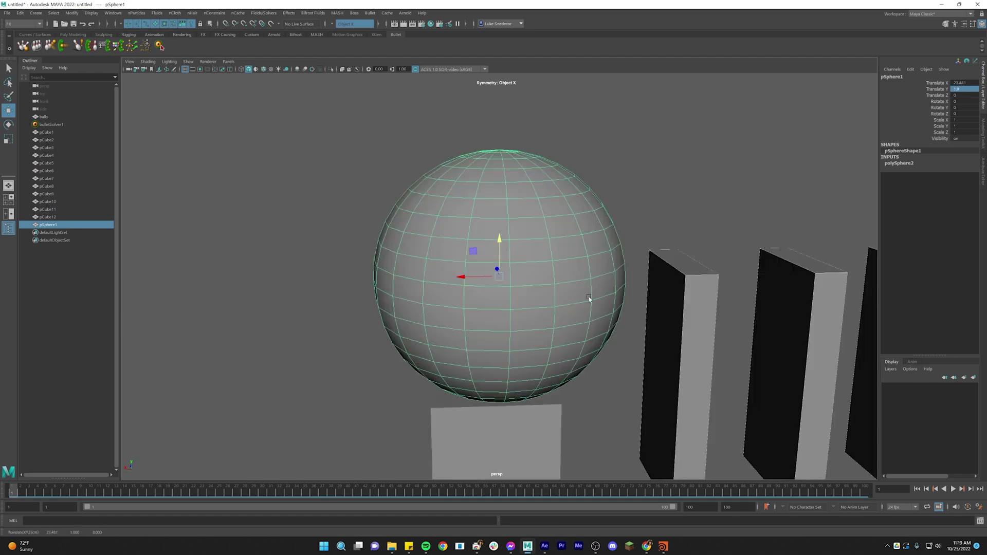
Step: Scale the new sphere to about 0.35, rest it on top of the cube and make it an active rigid body
scroll(588, 300, down, 4)
alt+drag(412, 301, 504, 282)
key(r)
key(w)
alt+drag(503, 282, 539, 315)
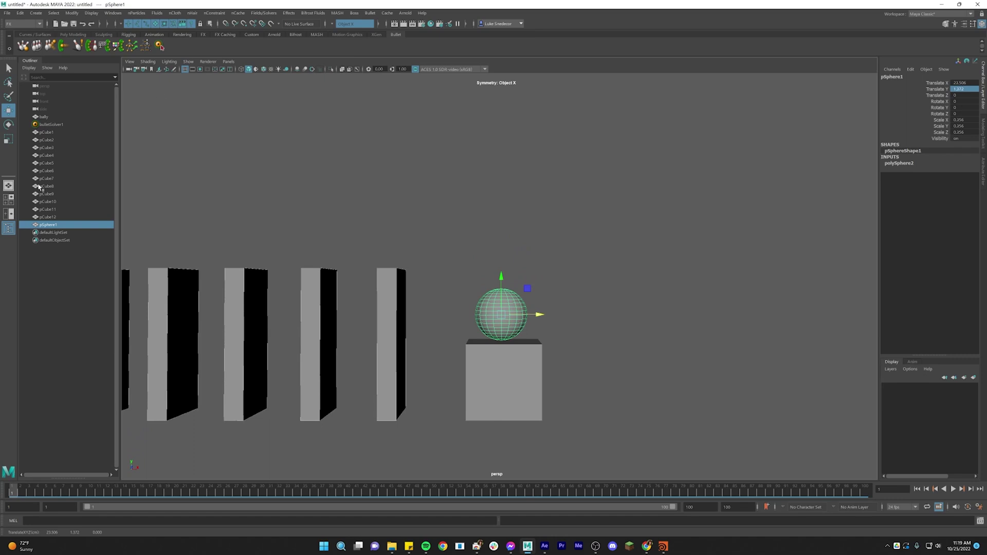
click(24, 46)
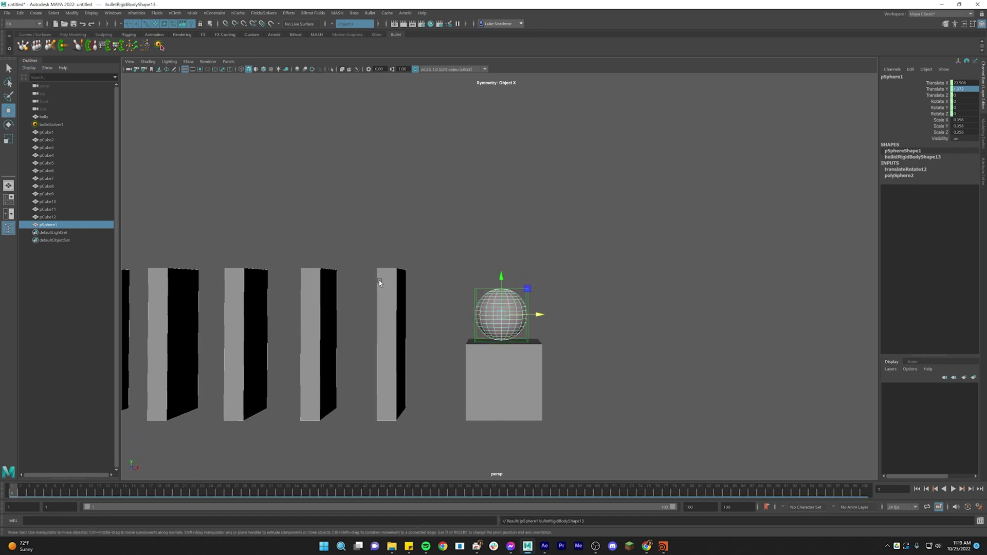
Step: Make the cube beneath the small ball a passive rigid body and play the simulation to check the collision
click(536, 400)
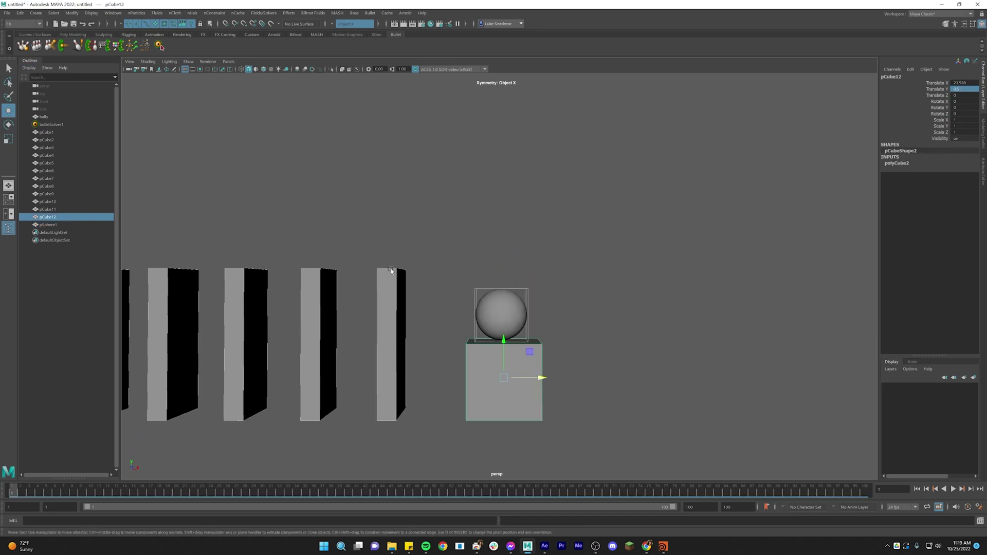
click(50, 46)
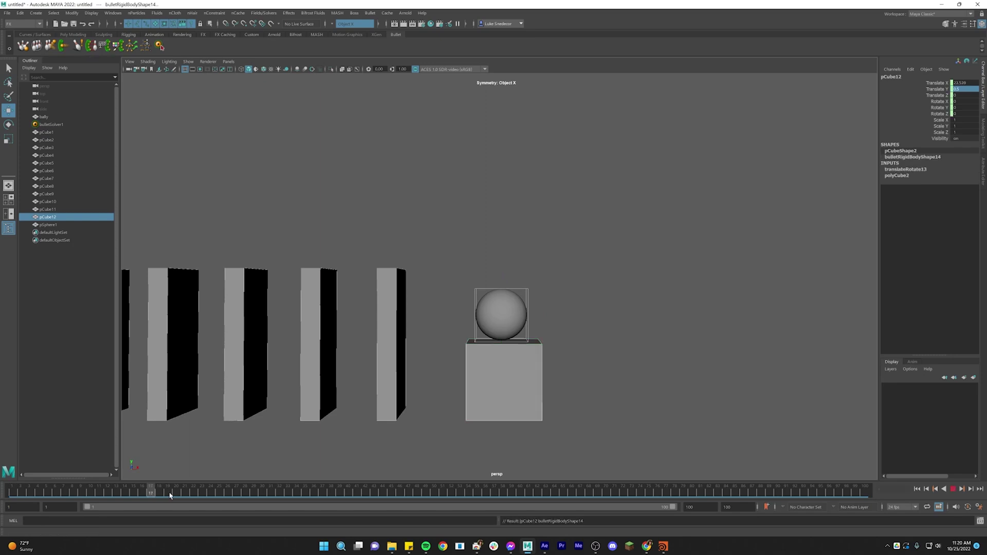
key(alt+v)
drag(563, 494, 736, 497)
alt+drag(555, 406, 456, 394)
drag(734, 493, 467, 510)
key(alt+v)
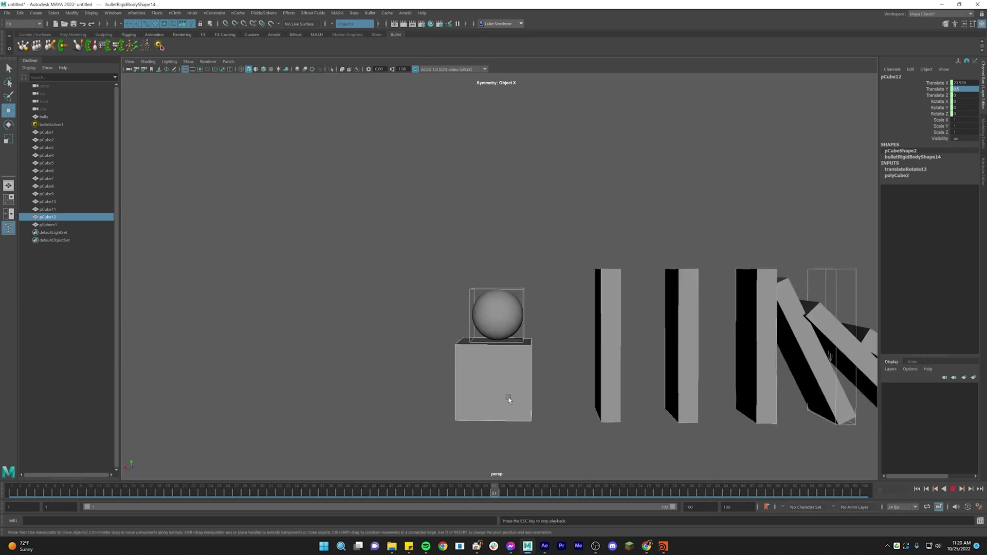
key(alt+v)
drag(673, 493, 528, 493)
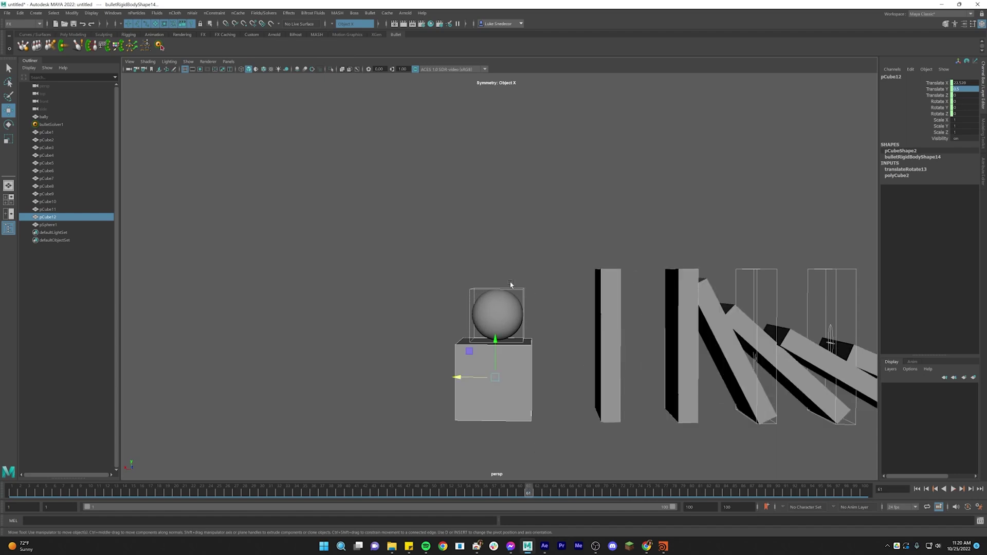
Step: Change the collider shape type of the small ball on the cube to sphere
alt+drag(511, 300, 514, 288)
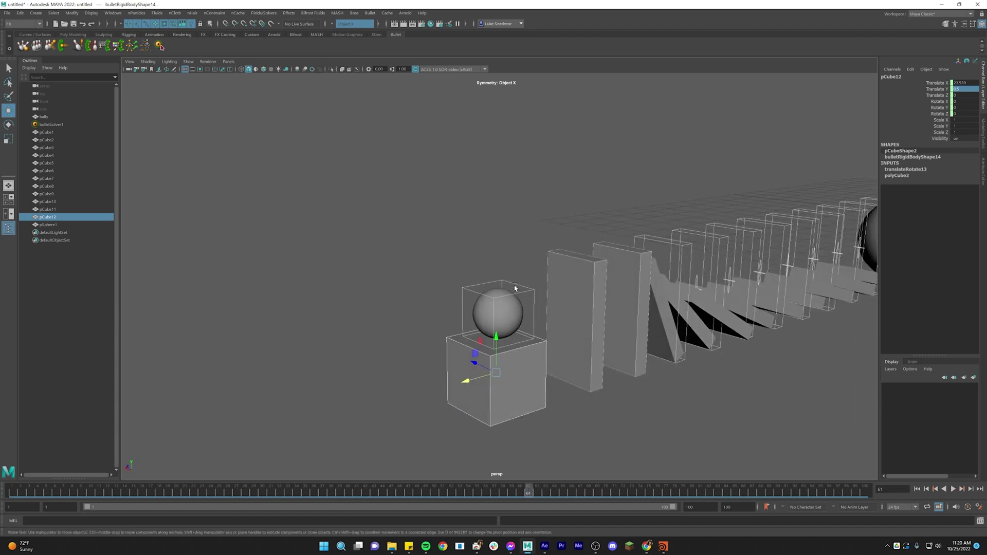
click(498, 312)
click(981, 177)
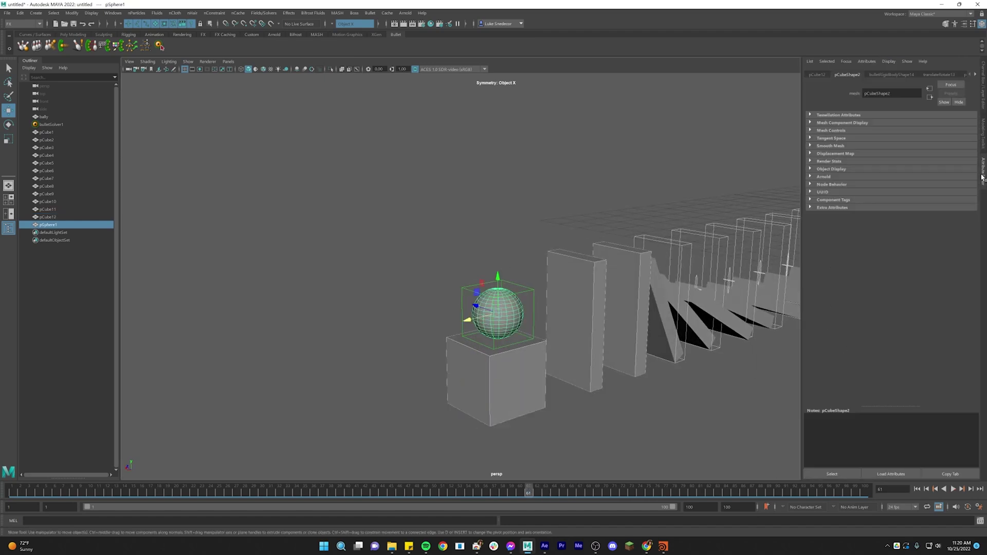
click(878, 75)
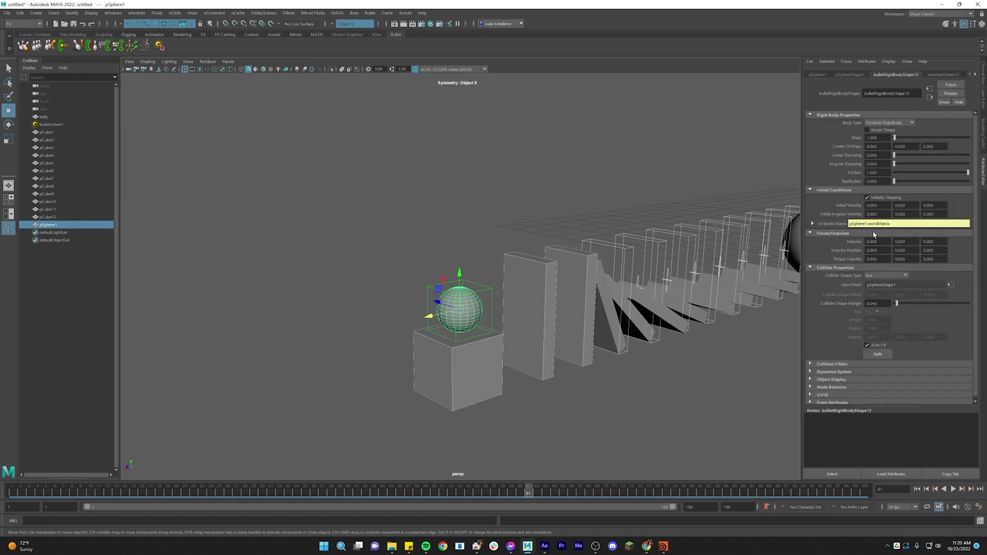
click(855, 75)
click(883, 75)
click(880, 276)
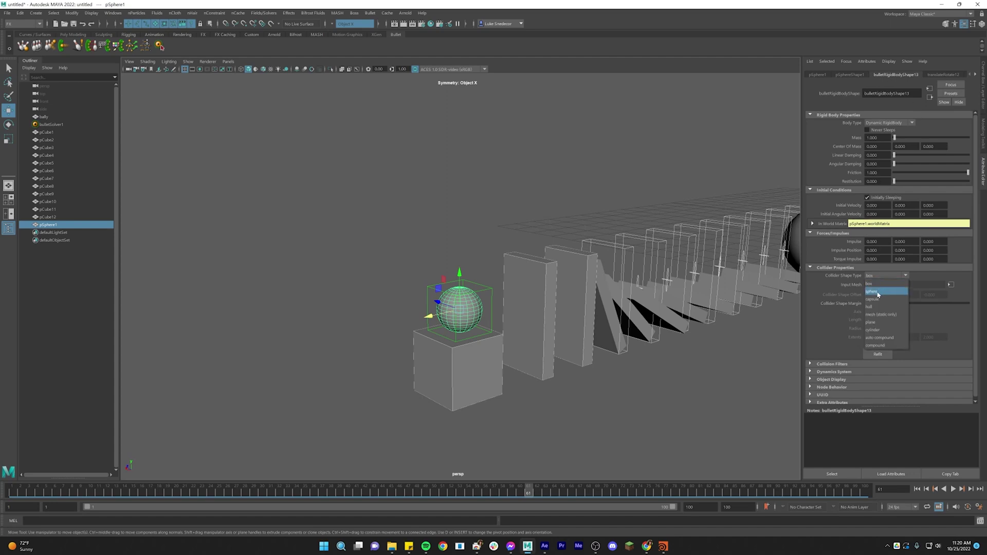
click(874, 285)
alt+drag(638, 273, 613, 280)
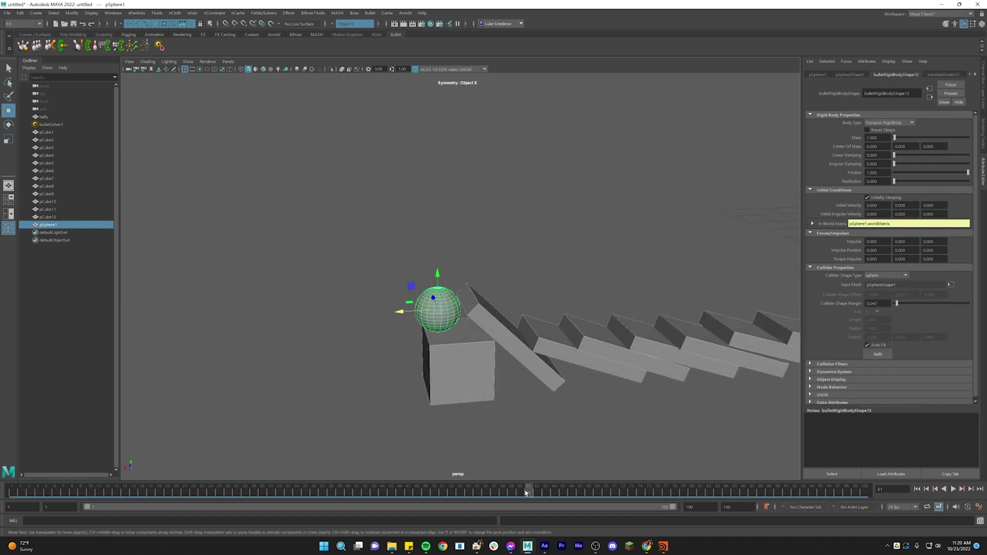
Step: Play the domino simulation from frame 1 to examine the small ball's motion, and return to frame 1
drag(526, 492, 459, 491)
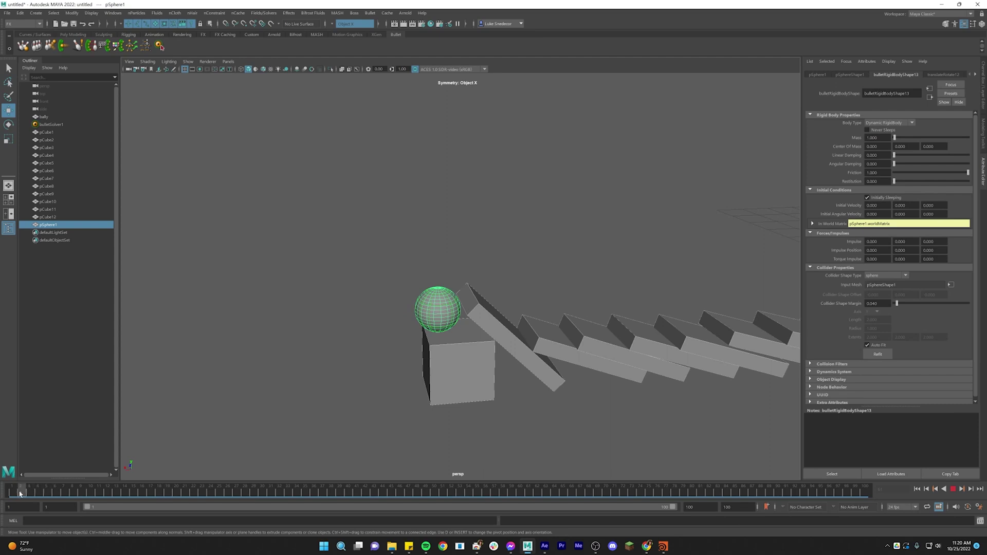
drag(20, 494, 11, 493)
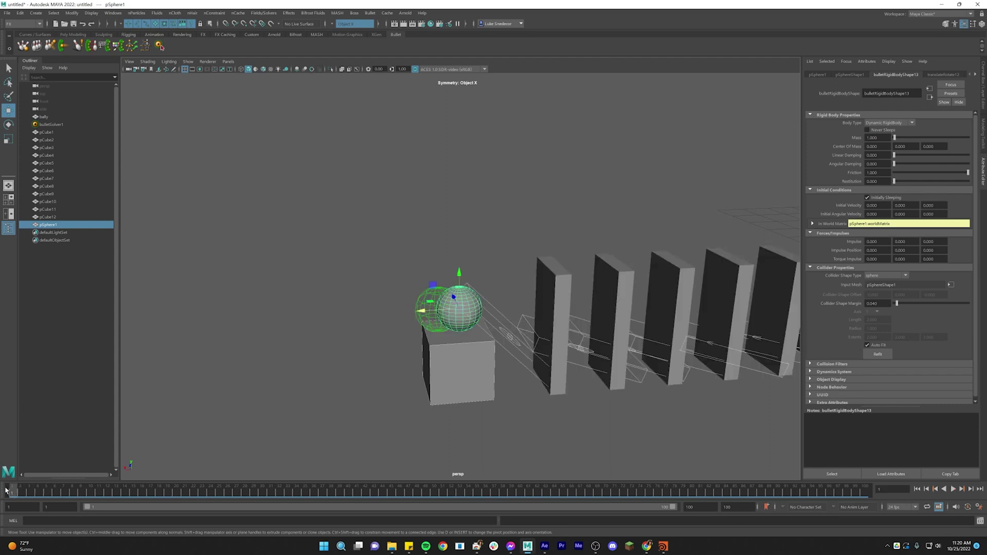
click(939, 508)
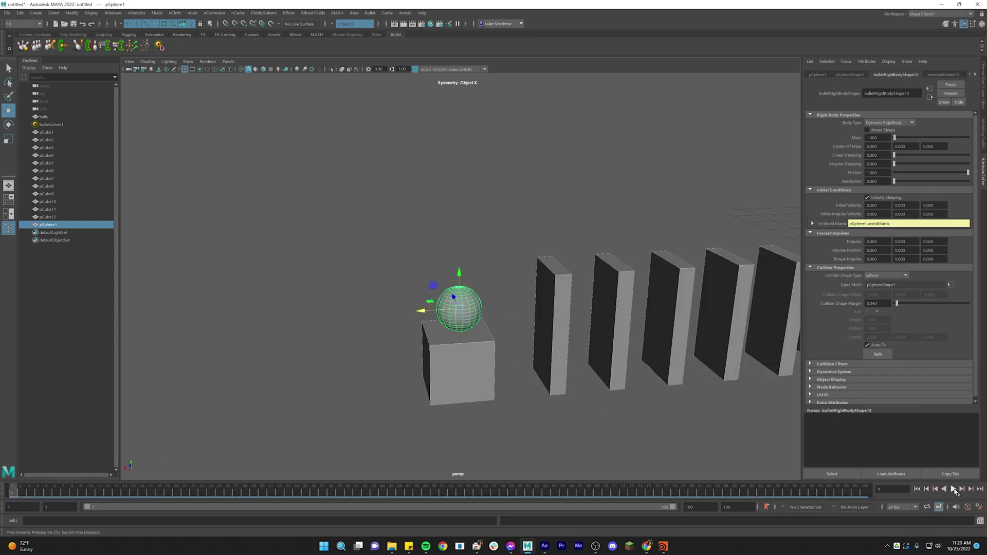
click(953, 489)
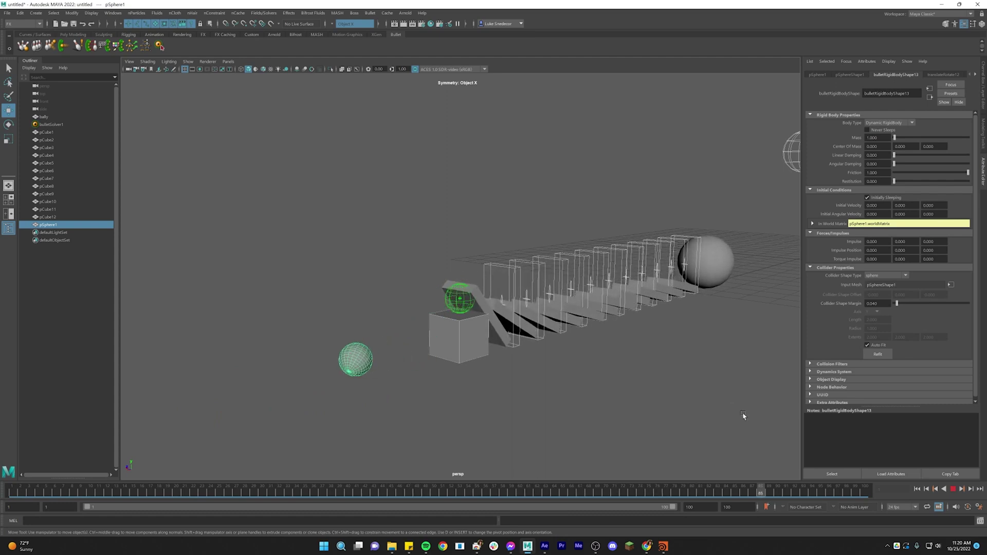
key(Escape)
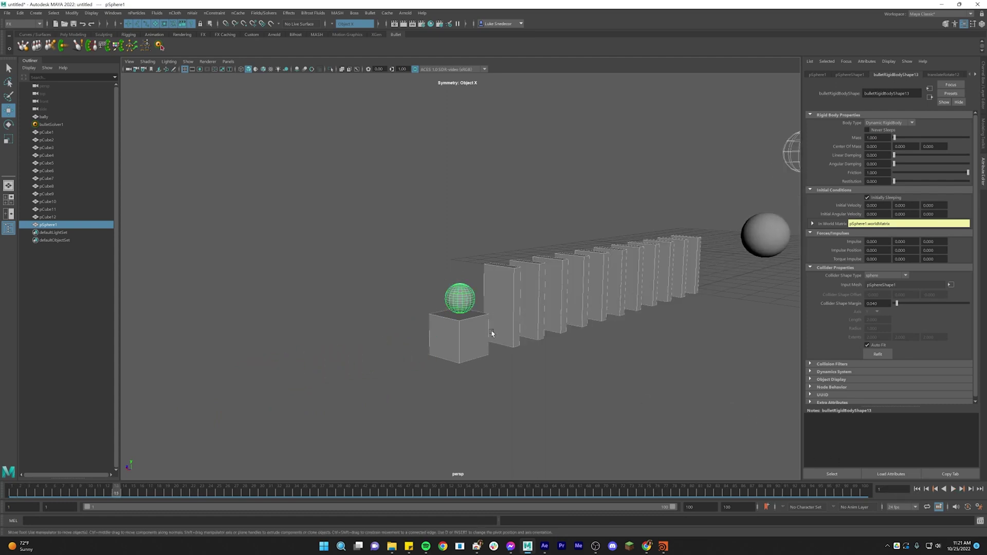
drag(159, 493, 10, 490)
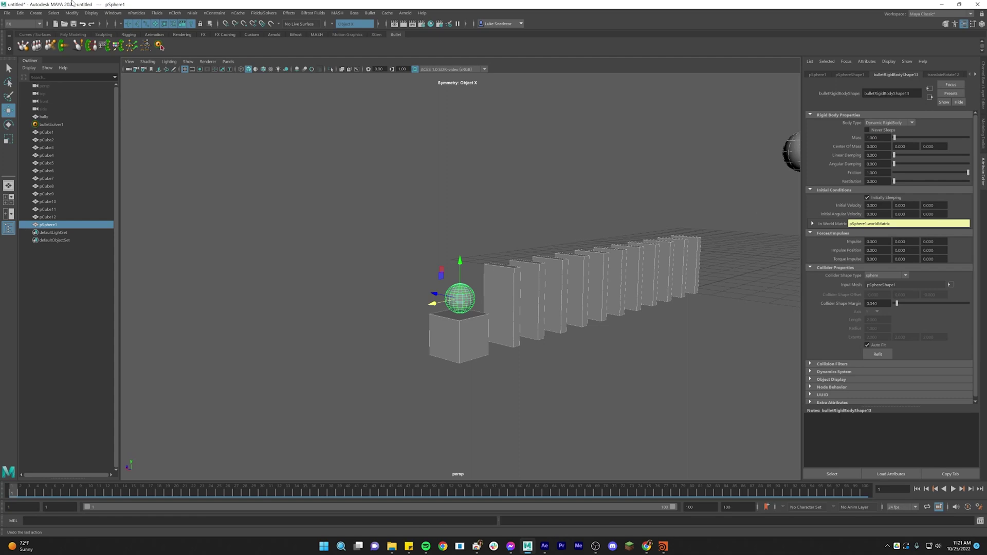
Step: Create a polygon torus and move it along X to just beyond the cube, at Translate X about 25.5
click(34, 14)
mouse_move(77, 41)
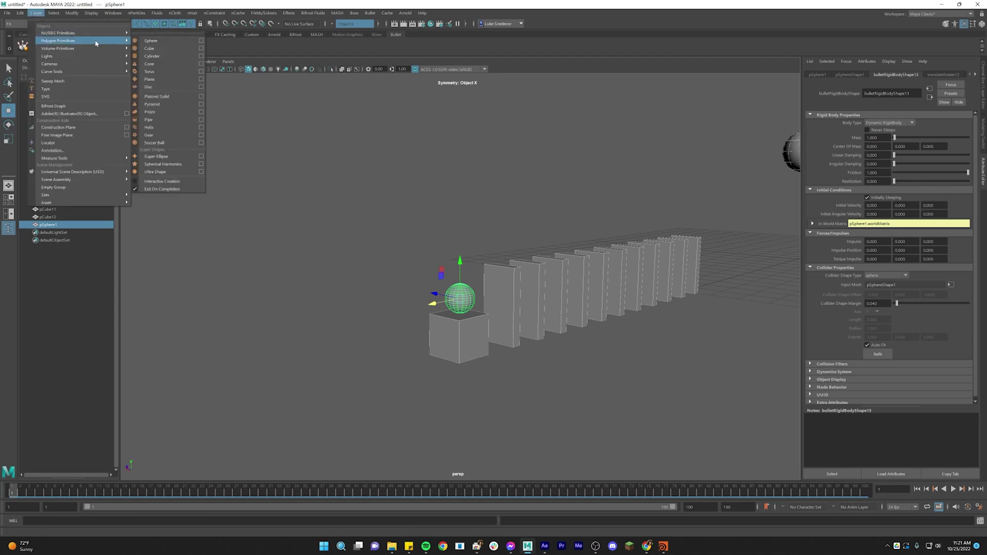
click(159, 72)
scroll(490, 280, down, 3)
alt+drag(492, 280, 838, 253)
scroll(615, 258, down, 4)
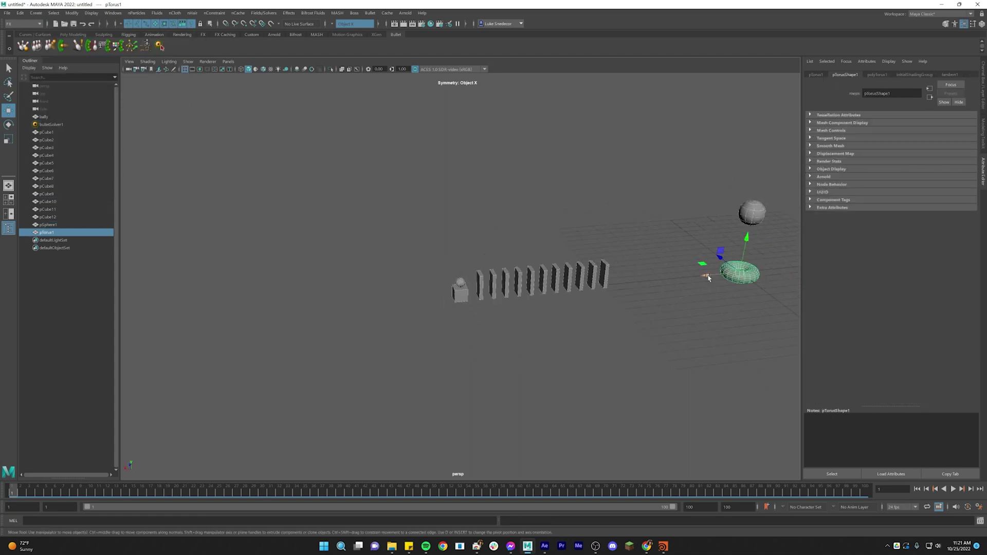
drag(708, 278, 705, 202)
key(f)
Step: Reduce the torus to a thin ring with Radius about 0.57 and Section Radius about 0.11
click(979, 104)
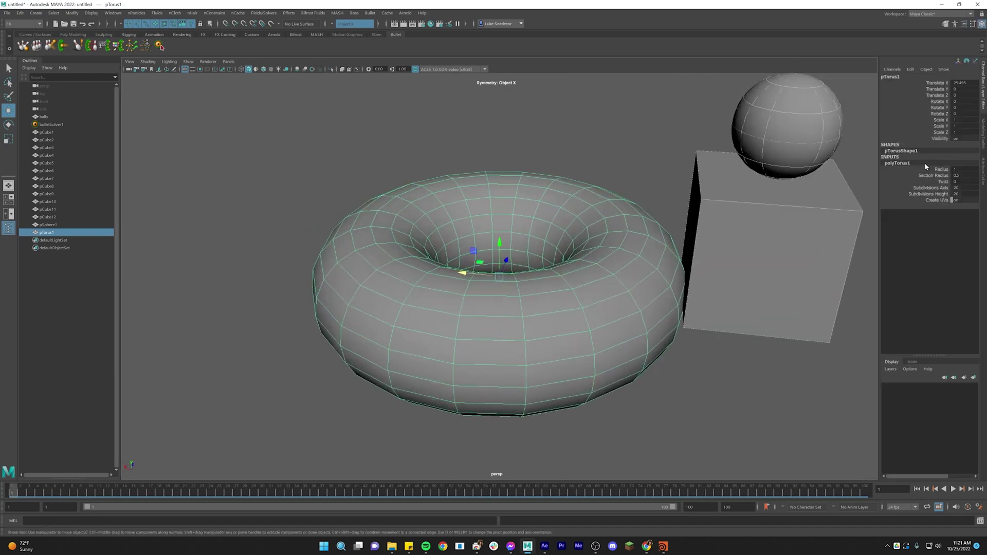
click(939, 176)
middle_drag(674, 176, 652, 180)
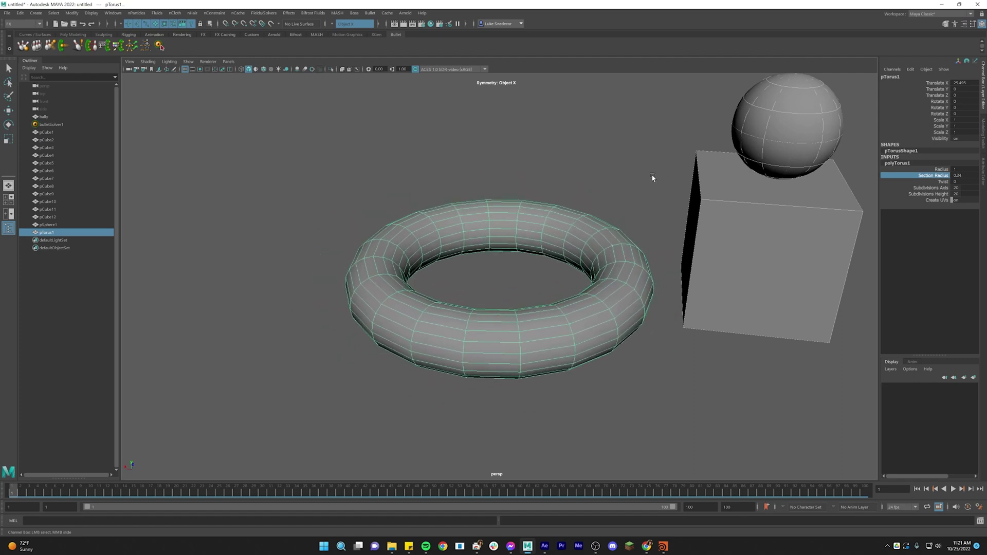
alt+drag(652, 181, 658, 214)
key(r)
click(945, 169)
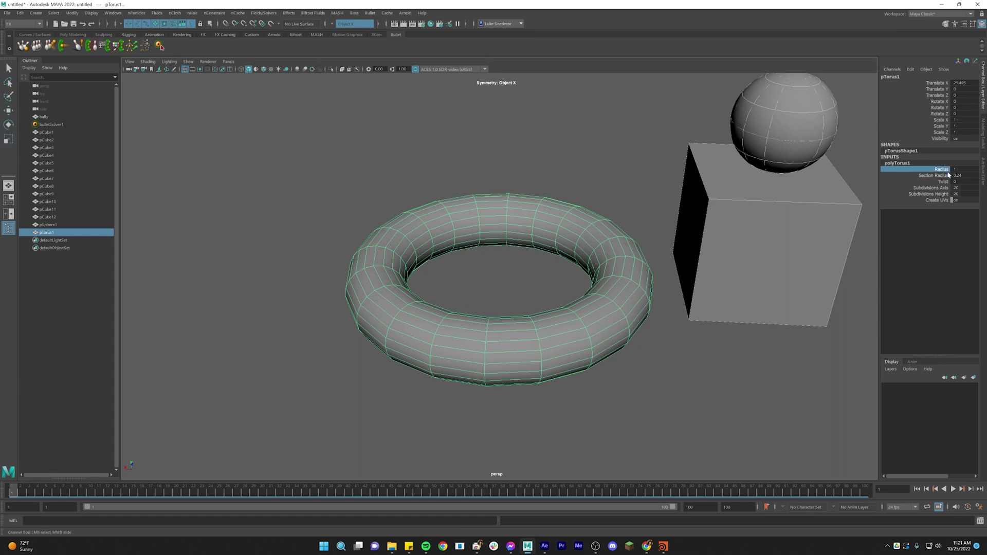
middle_drag(723, 165, 746, 178)
click(933, 175)
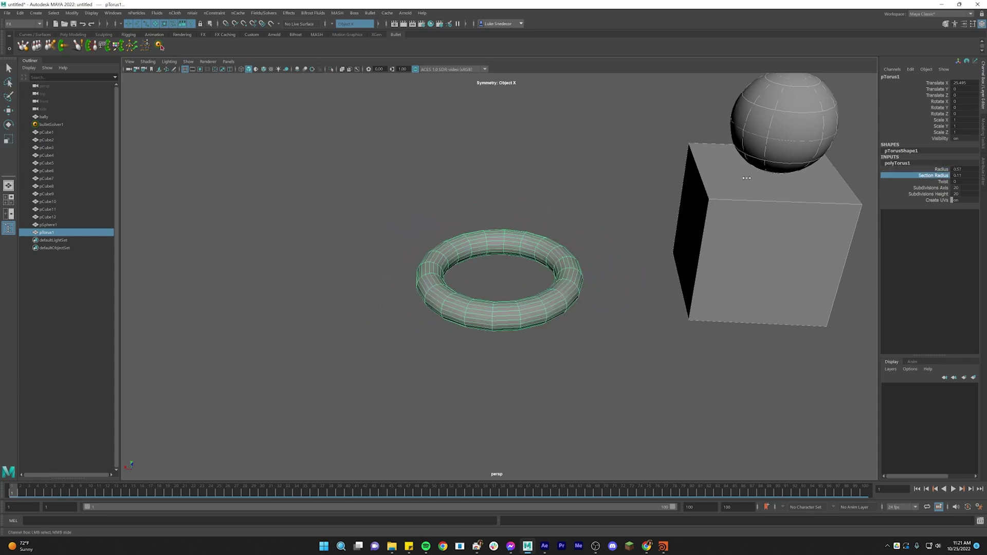
Step: Move the torus closer to the cube and raise it to Translate Y about 0.35, and make it a passive rigid body
key(w)
alt+drag(465, 275, 536, 236)
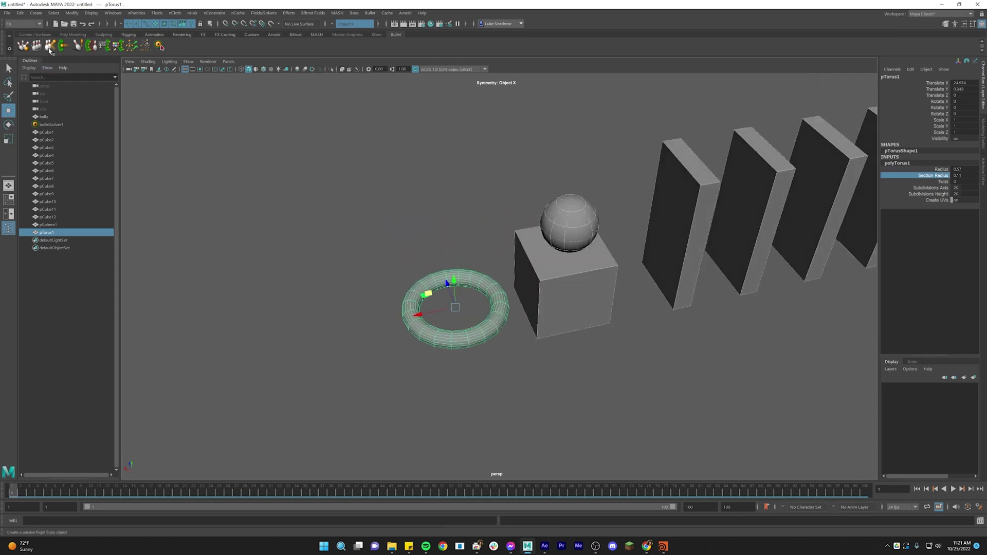
click(50, 47)
Step: Try the capsule collider shape type on the torus and inspect its fit around the ring
alt+drag(359, 231, 472, 337)
alt+middle_drag(472, 337, 512, 296)
alt+right_drag(512, 296, 738, 295)
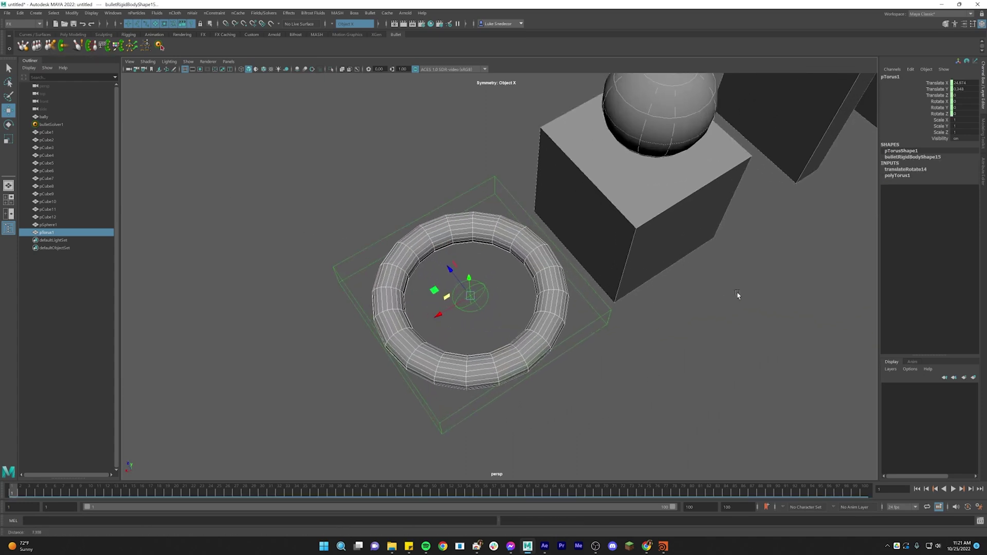
alt+drag(548, 173, 544, 184)
alt+drag(461, 280, 530, 199)
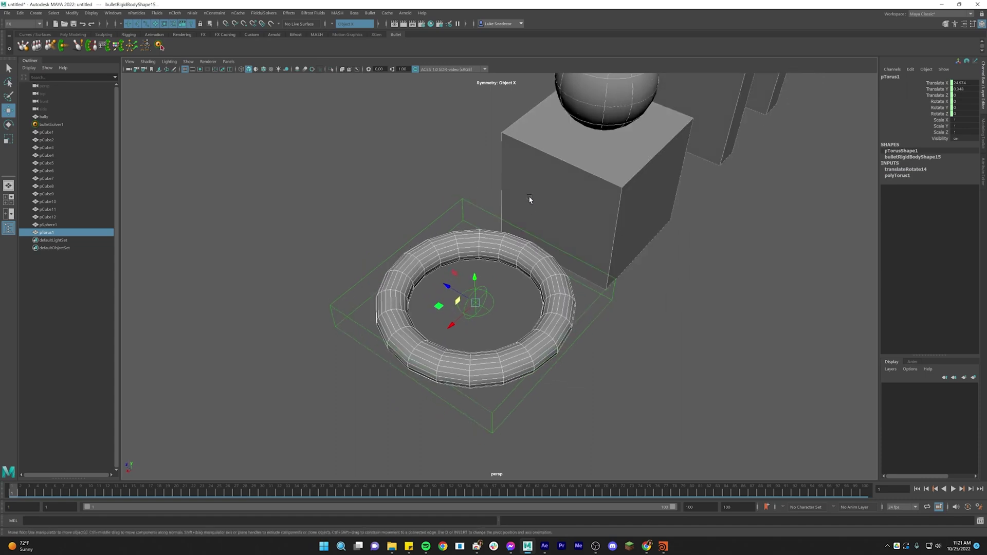
alt+drag(497, 325, 532, 358)
click(983, 175)
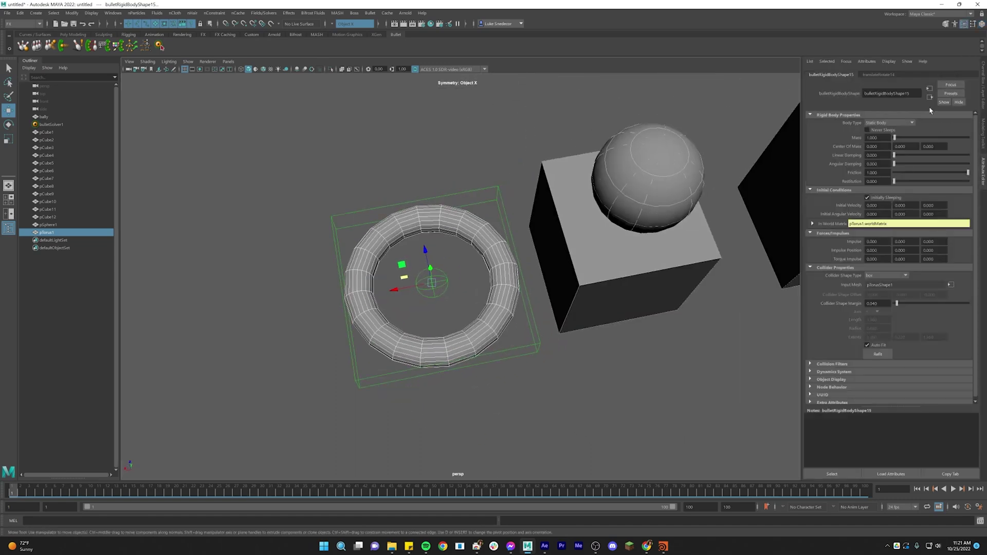
click(878, 275)
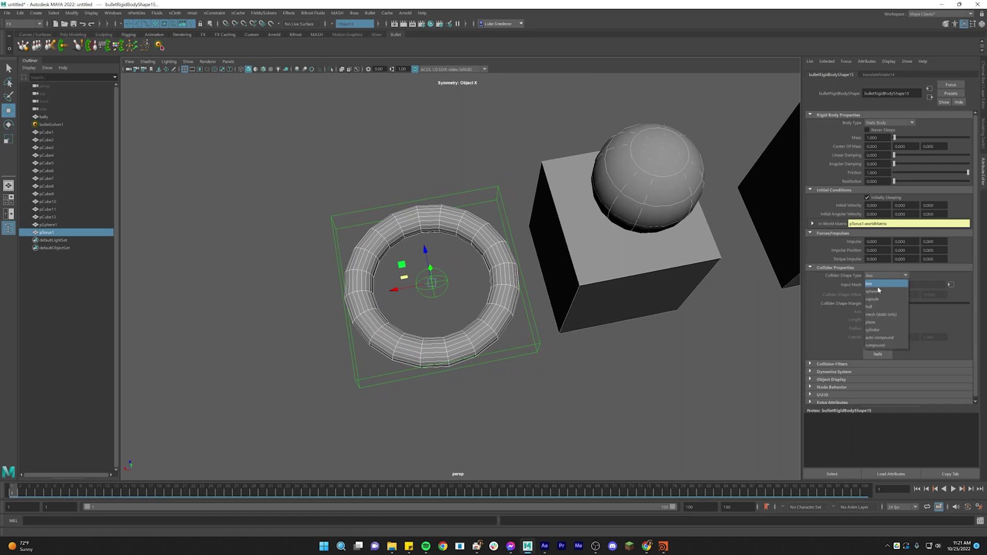
click(872, 299)
alt+drag(512, 268, 523, 284)
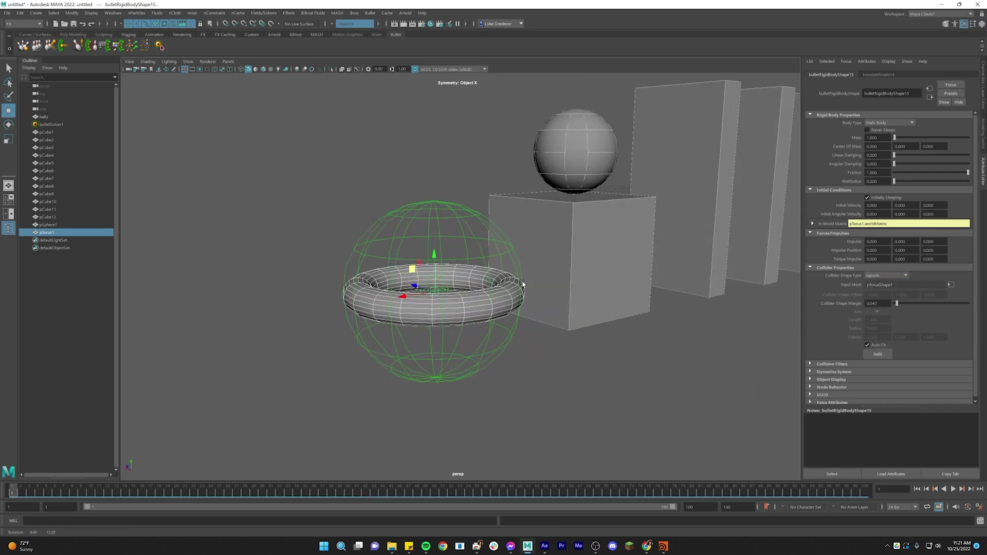
Step: Set the torus's collider shape type to mesh (static only)
click(497, 307)
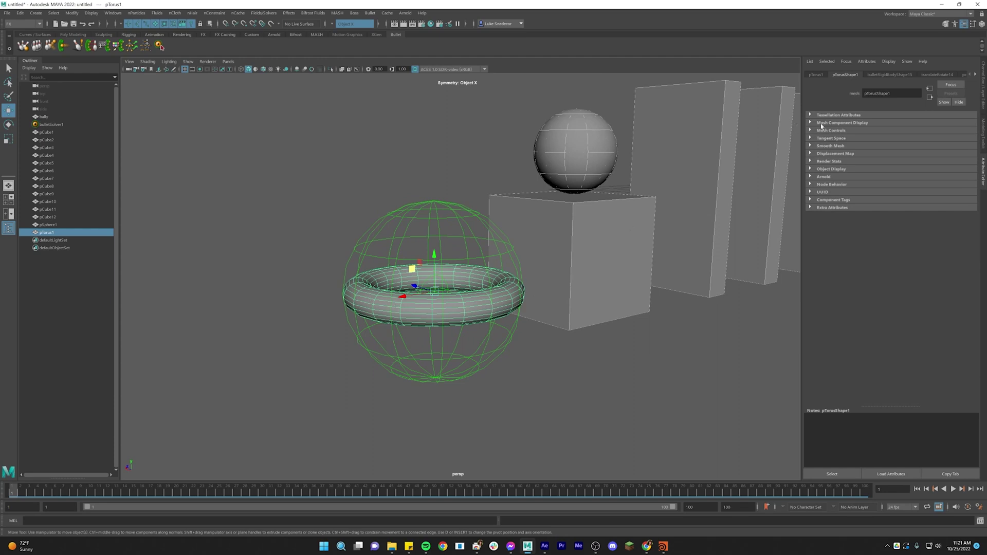
click(910, 75)
click(885, 276)
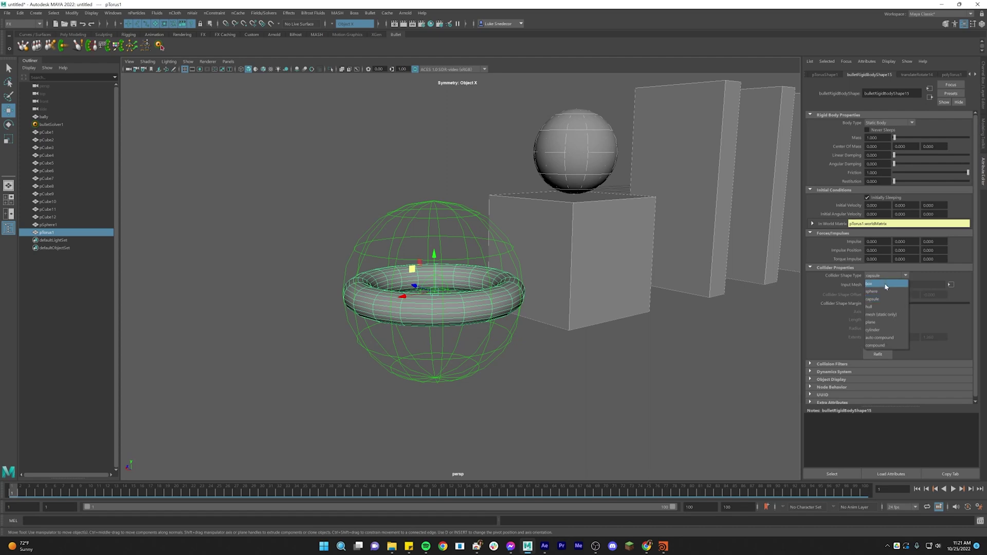
click(889, 316)
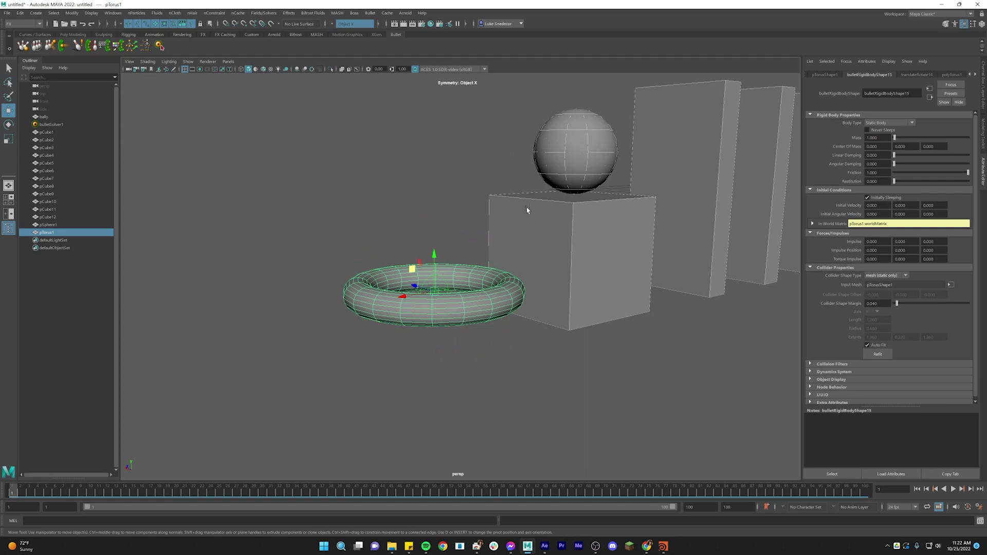
click(884, 275)
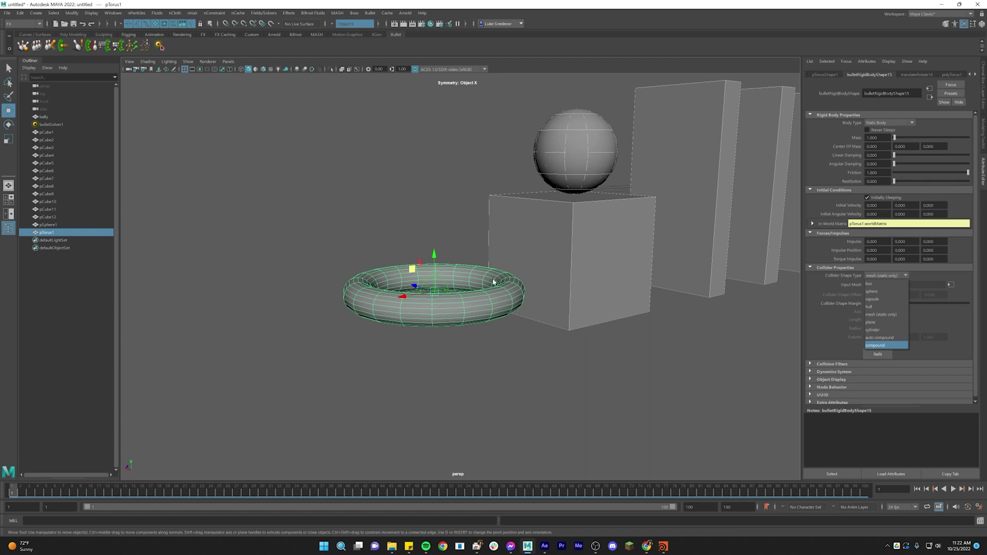
alt+drag(428, 292, 446, 299)
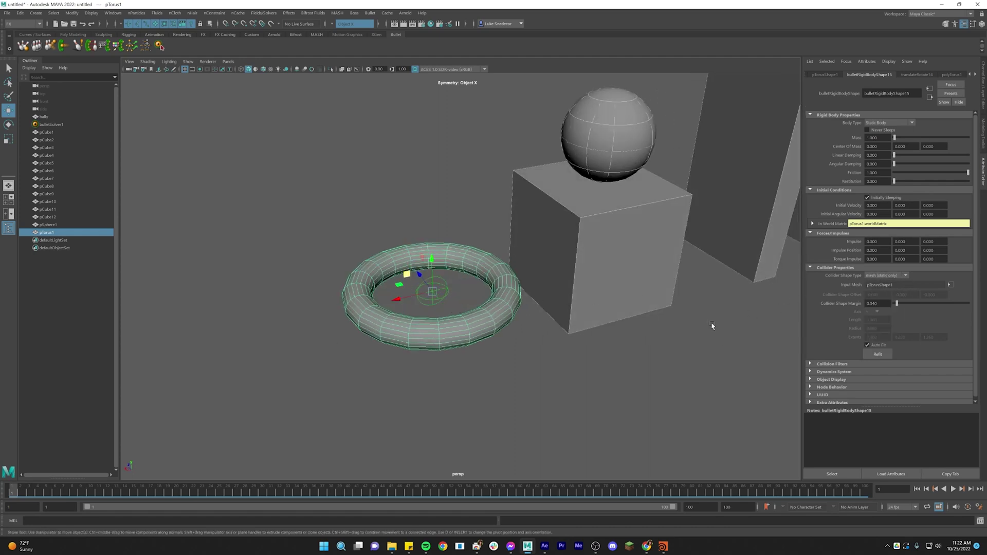
Step: Play the simulation to examine how the small ball falls off the cube and meets the torus
alt+drag(650, 322, 677, 342)
drag(309, 494, 741, 482)
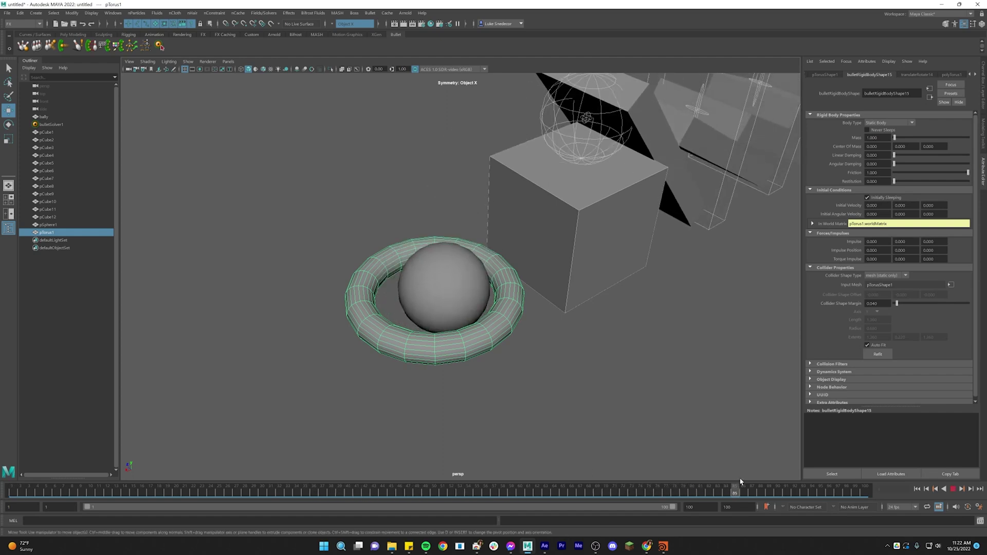
alt+drag(647, 442, 617, 390)
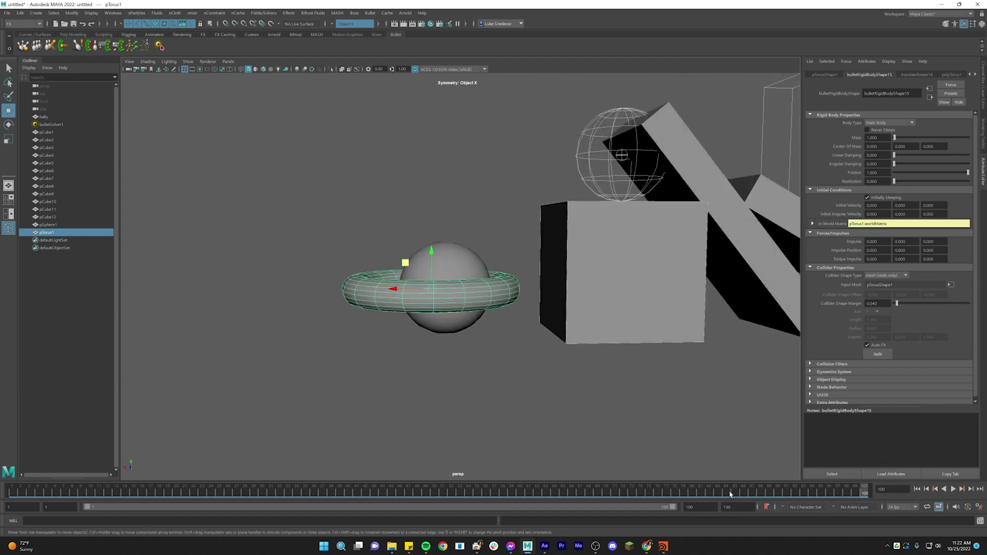
key(alt+v)
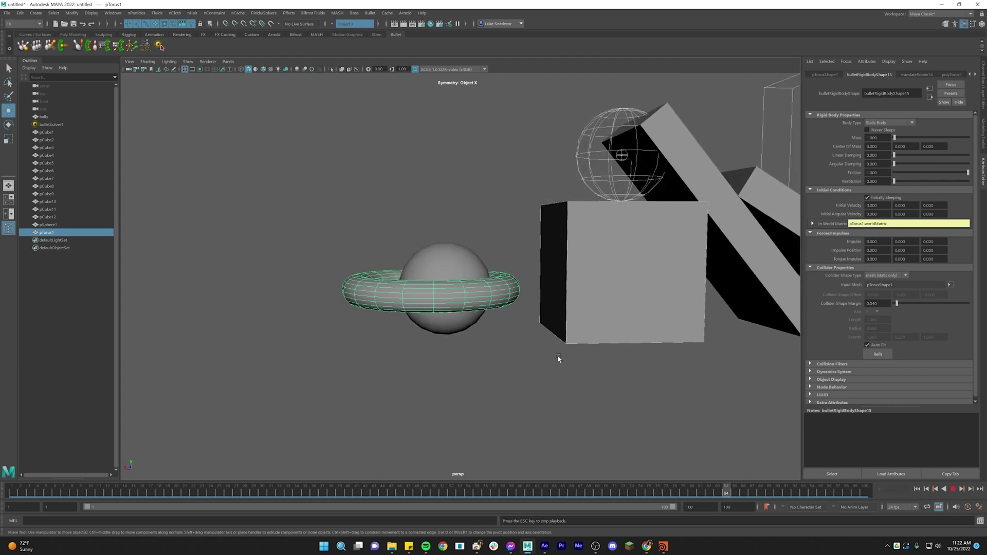
Step: Examine the full domino run during playback from a wider angle and stop the simulation
alt+drag(566, 346, 488, 336)
scroll(482, 337, down, 4)
alt+middle_drag(476, 339, 469, 362)
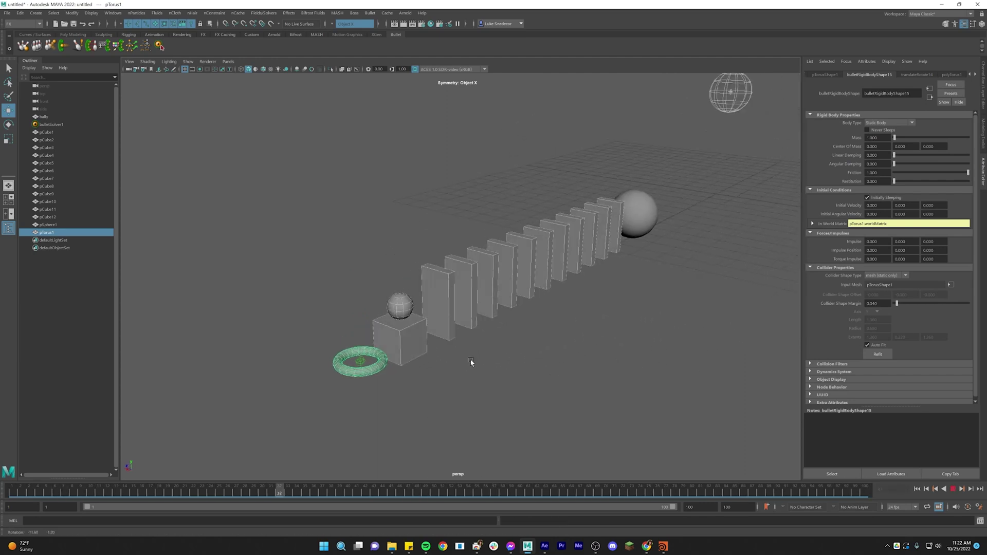
alt+drag(633, 462, 655, 410)
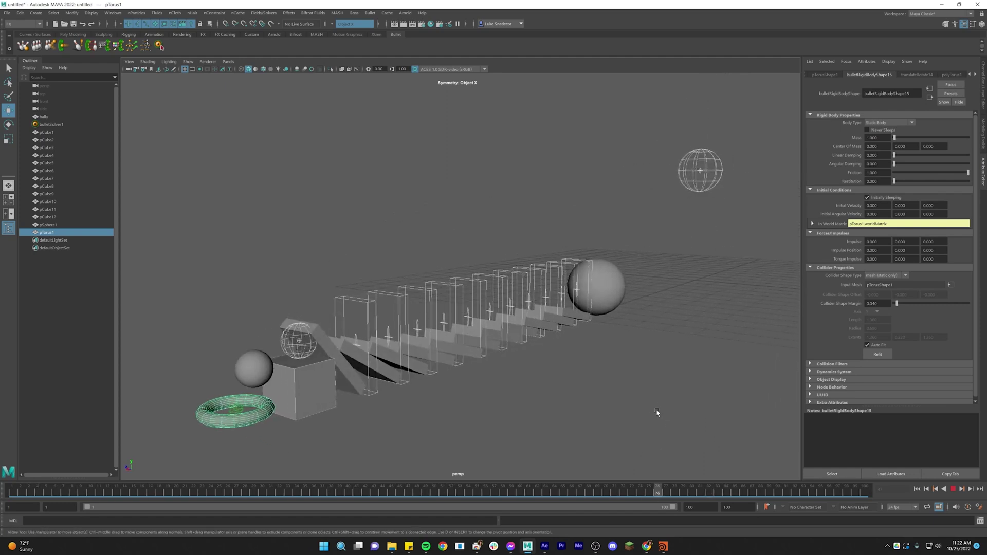
key(Escape)
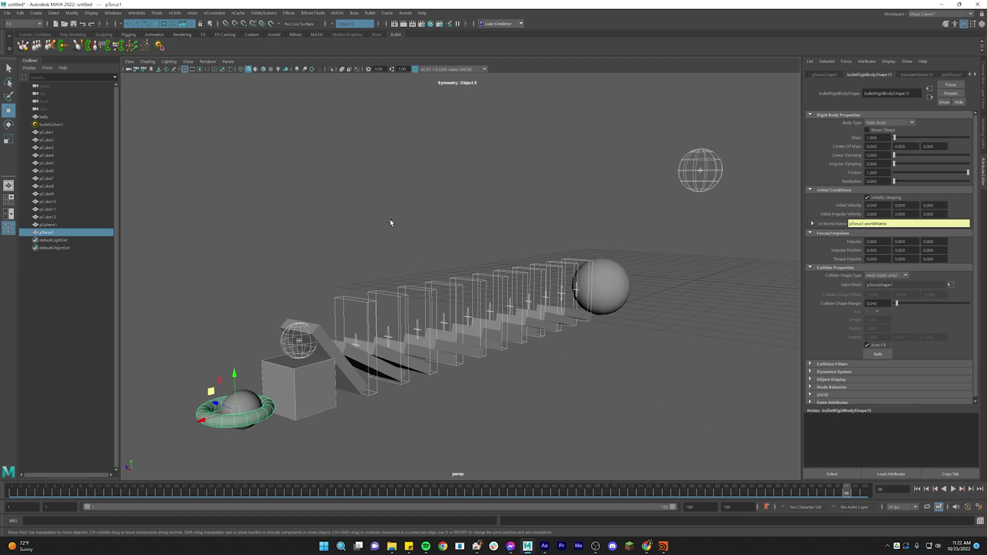
Step: Show only polygon objects in the viewport and enable ambient occlusion and multisample anti-aliasing
click(189, 62)
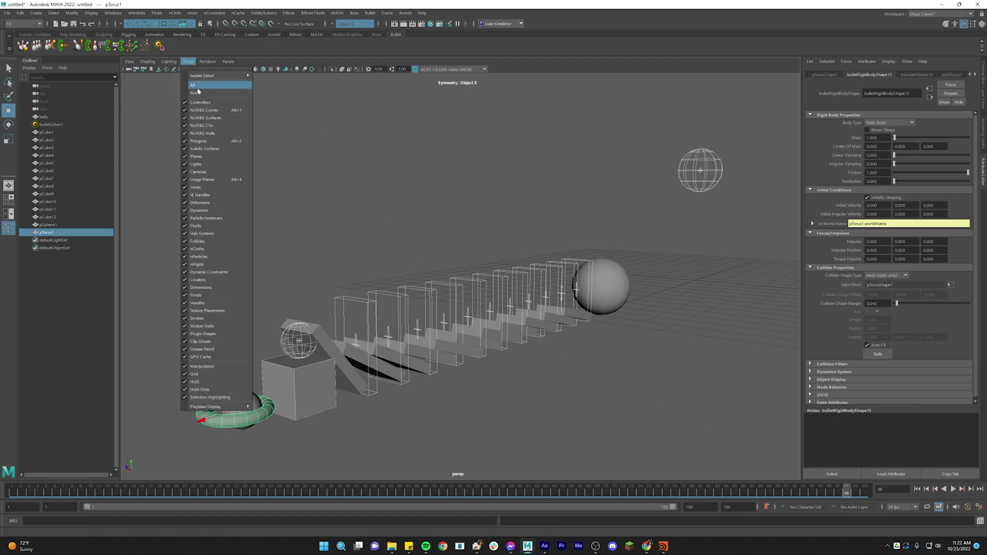
click(51, 125)
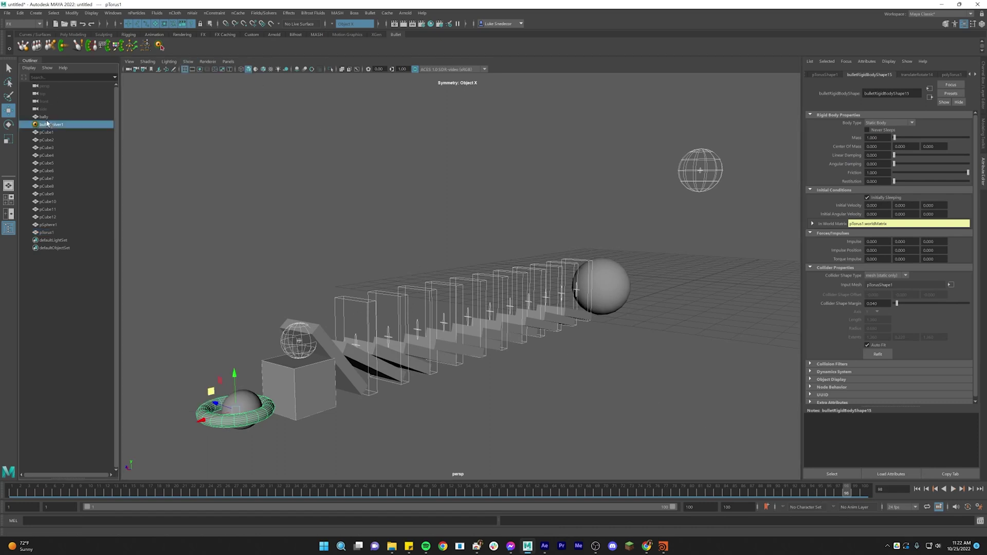
click(363, 301)
click(406, 227)
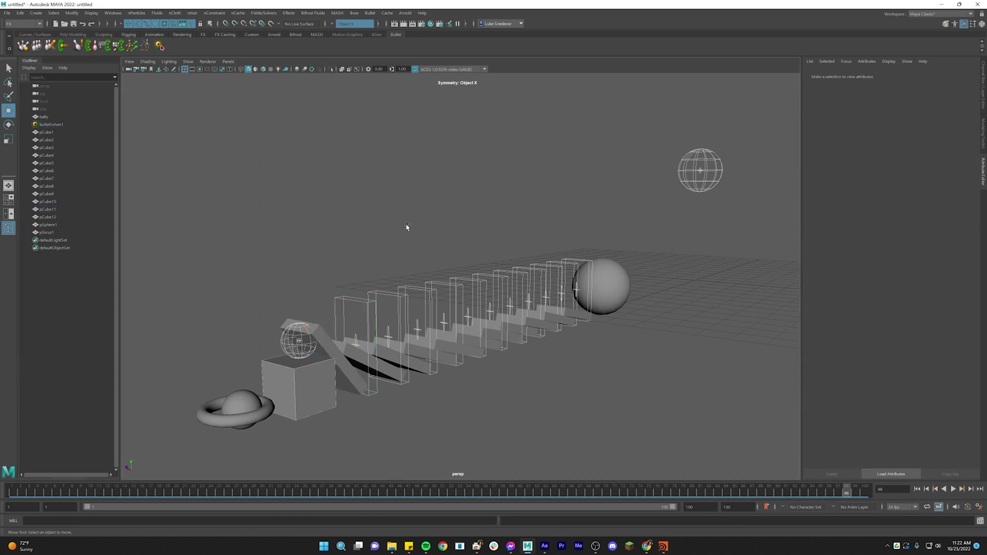
click(188, 62)
click(195, 93)
click(188, 61)
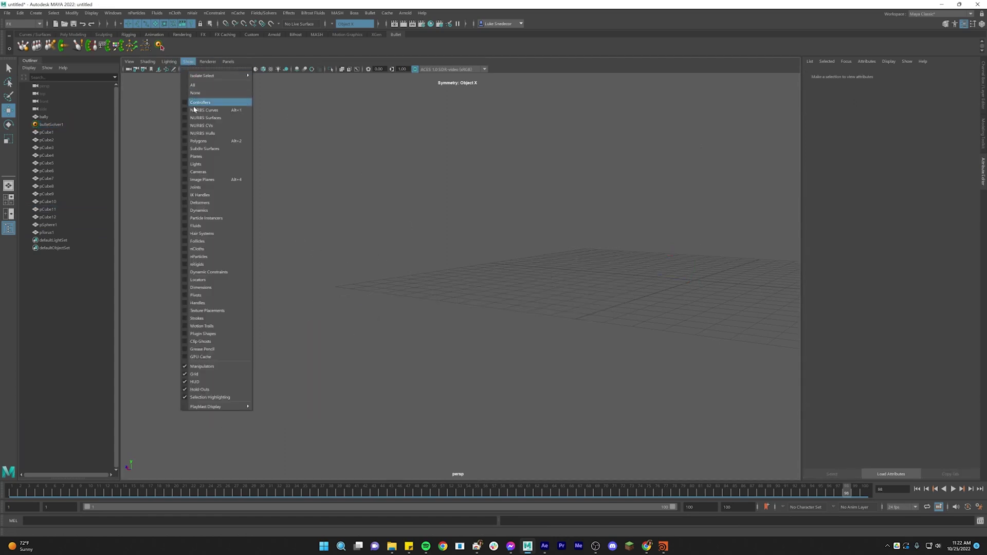
click(200, 141)
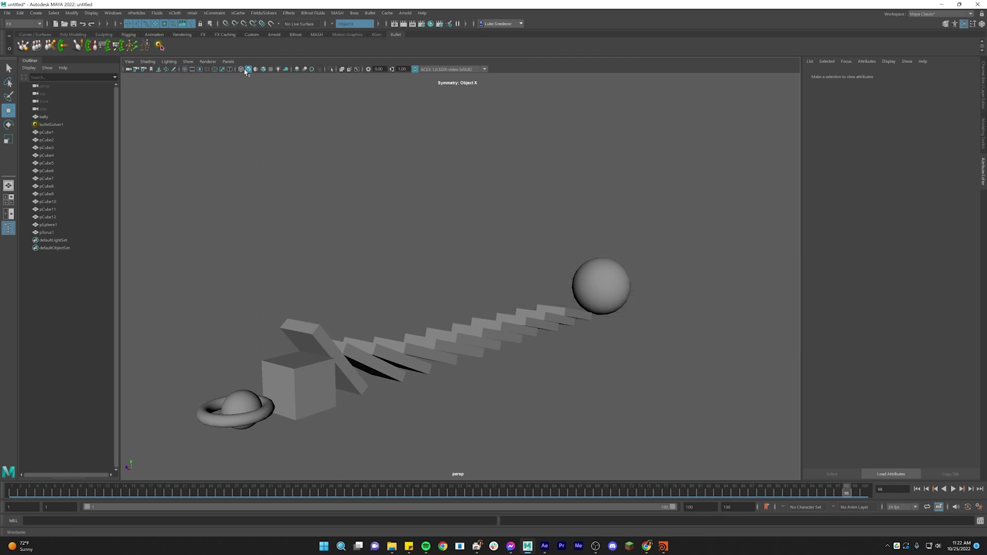
click(297, 69)
click(312, 70)
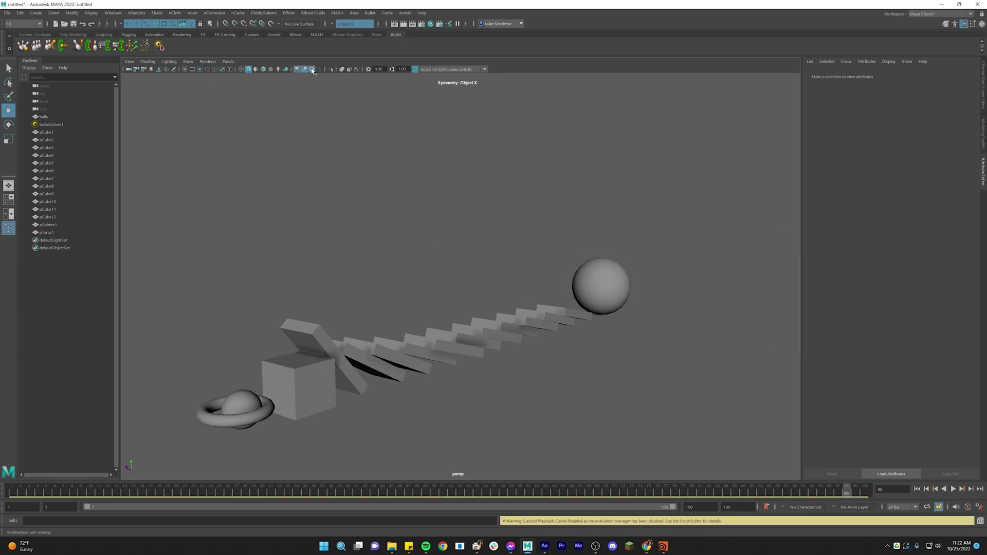
Step: Create a polygon plane and scale it into a long floor beneath the dominoes, cube, torus and sphere
click(36, 12)
mouse_move(58, 41)
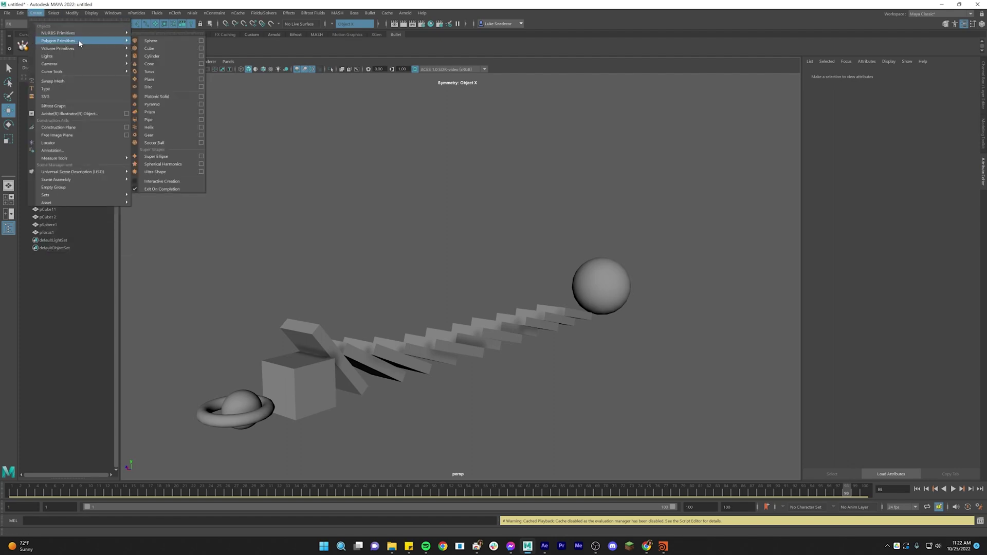
click(161, 81)
key(r)
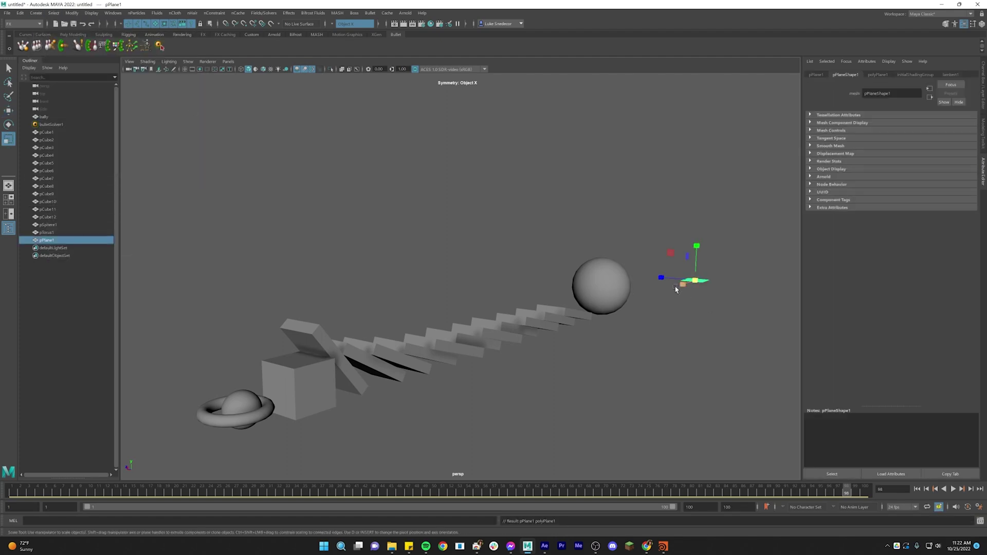
drag(675, 289, 481, 249)
key(w)
key(r)
key(w)
key(r)
Step: Deselect the floor plane and switch the viewport background to solid light grey
click(498, 273)
key(alt+b)
alt+middle_drag(465, 258, 489, 241)
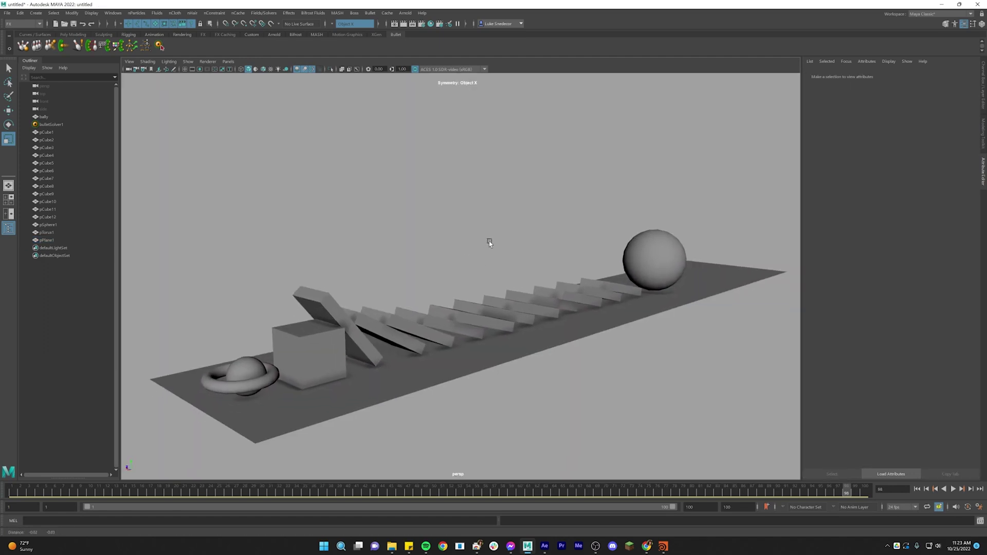
alt+drag(489, 242, 493, 245)
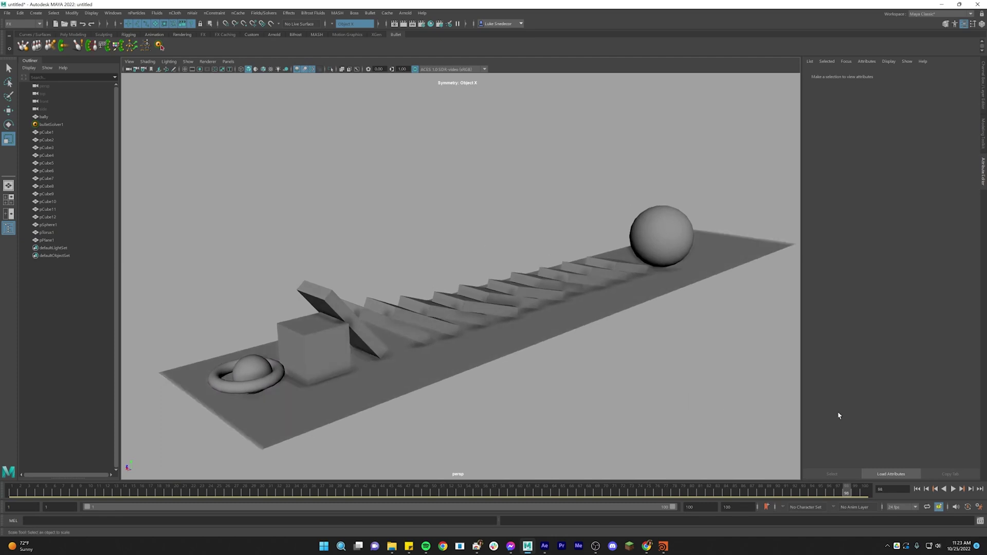
Step: Play the simulation from frame 1 to preview the rolling sphere with the new floor and background
click(917, 489)
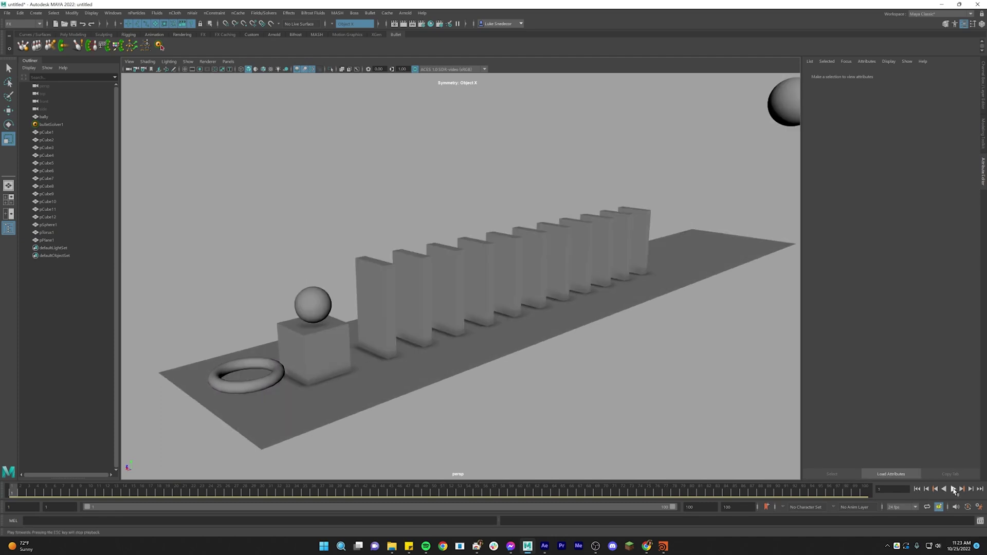
click(954, 489)
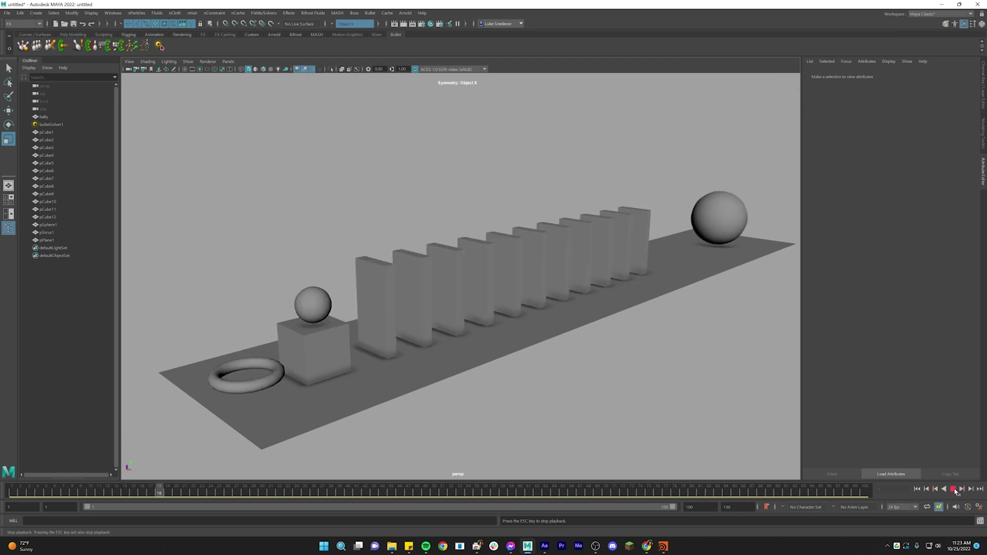
click(951, 488)
Step: Open the Playblast options and set the format to image with png encoding
right_click(728, 492)
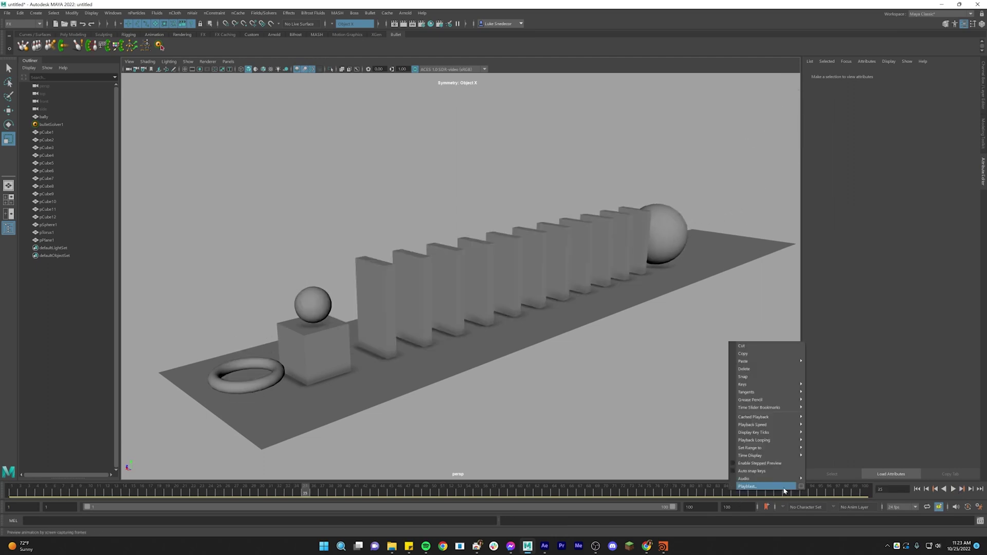
click(800, 487)
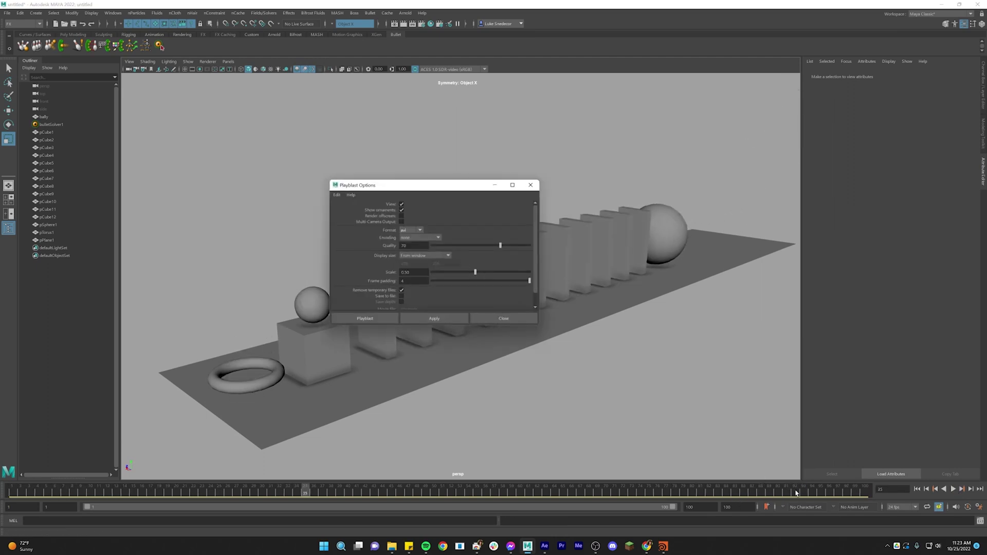
click(410, 231)
click(410, 254)
click(414, 238)
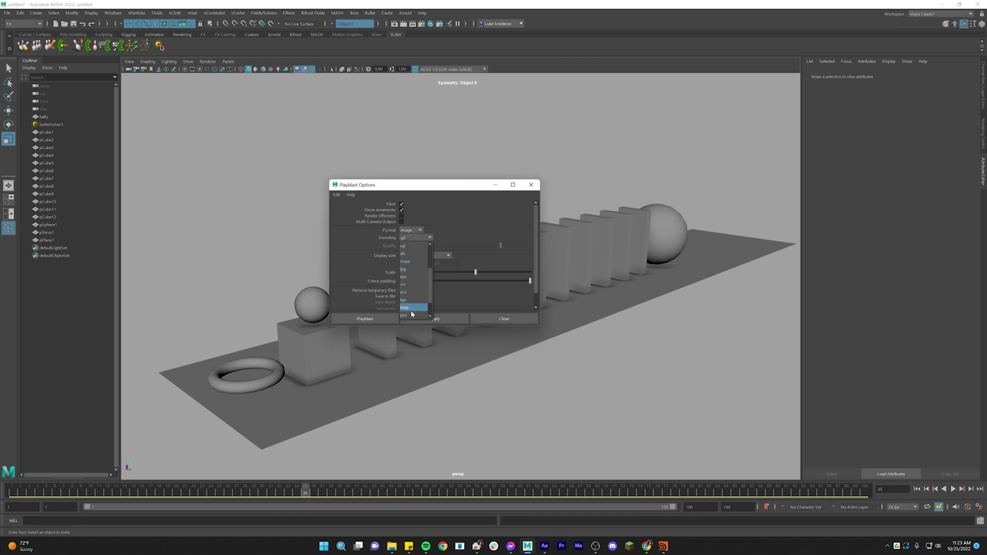
scroll(412, 311, down, 1)
click(412, 301)
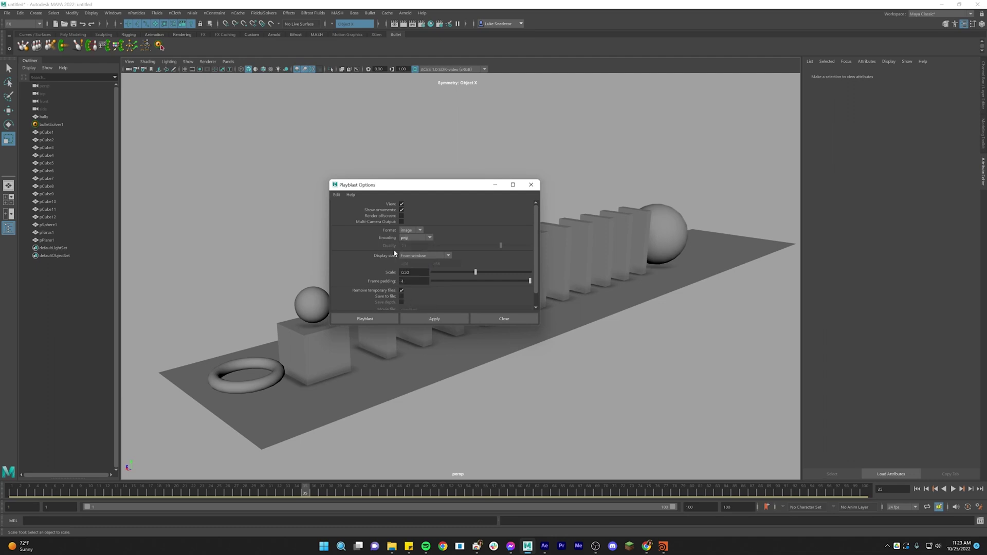
Step: Set the playblast display size to From window and the scale to 1.00, and enable saving to file
click(409, 255)
click(414, 271)
click(416, 257)
click(416, 263)
scroll(393, 293, down, 1)
click(402, 284)
Step: Create a Playblast folder in the project directory, set the output there as PNG named Bullet, and run the playblast
click(440, 304)
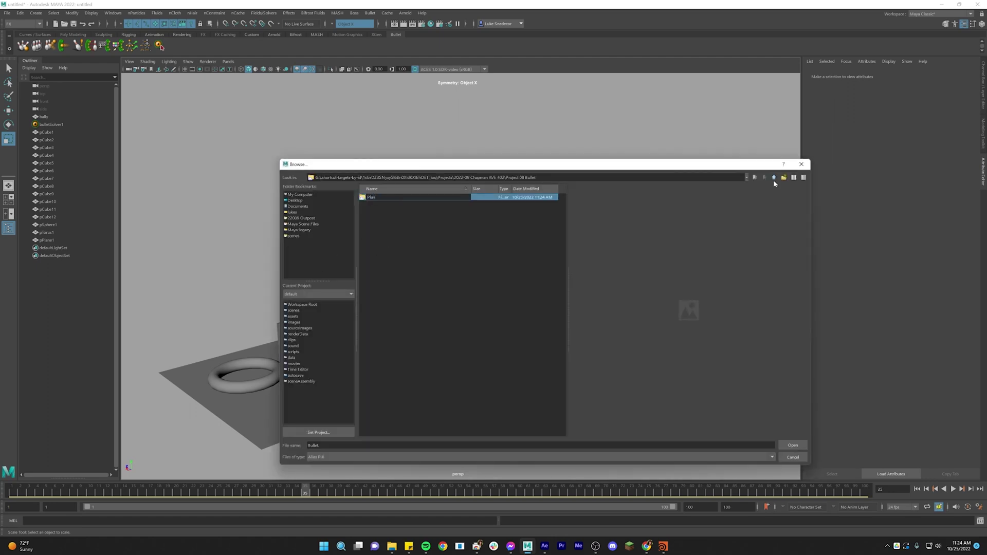
text(t)
key(Return)
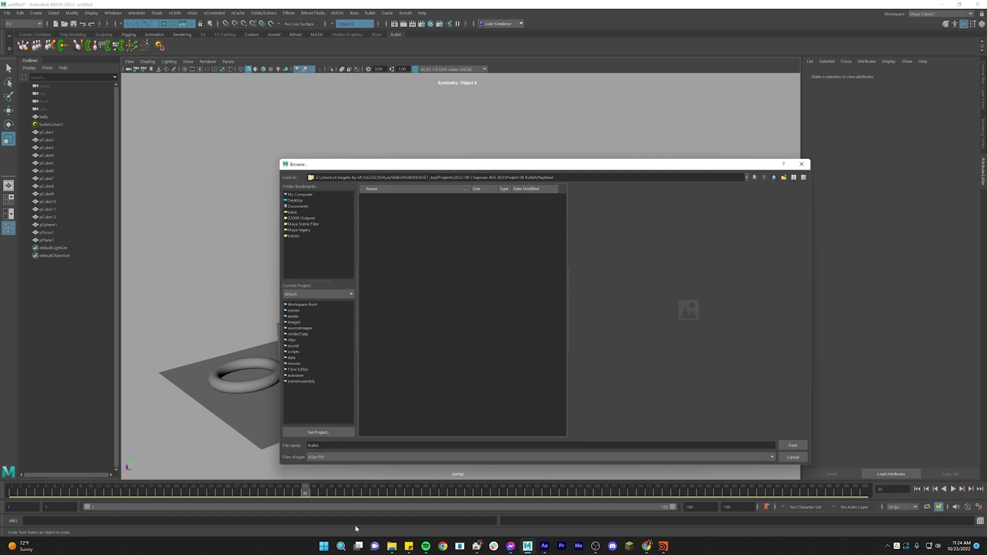
click(323, 457)
click(329, 508)
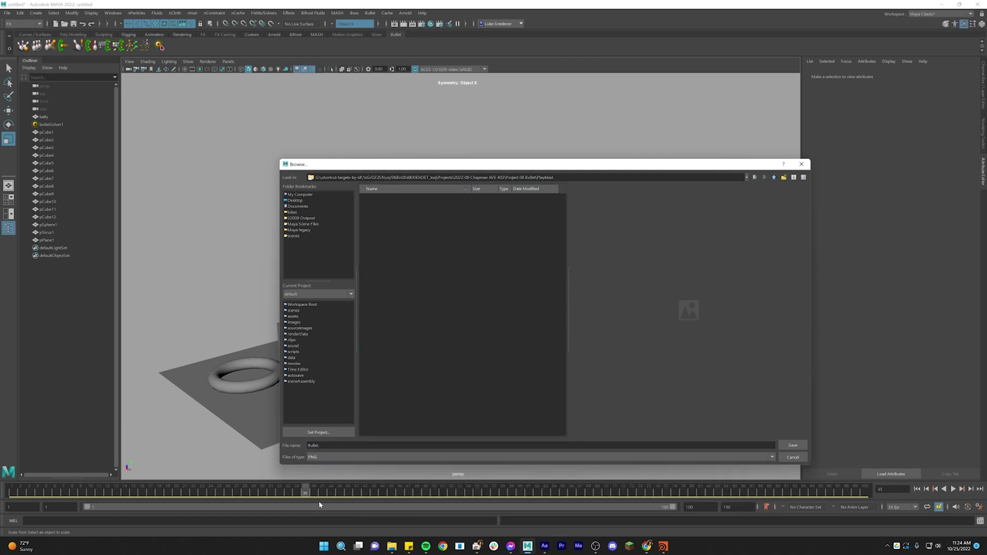
click(803, 445)
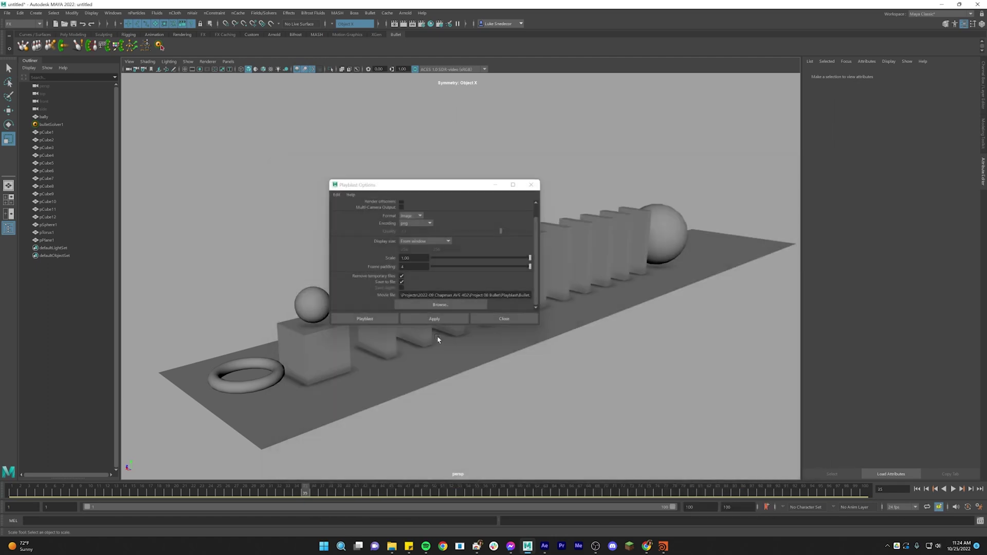
click(365, 319)
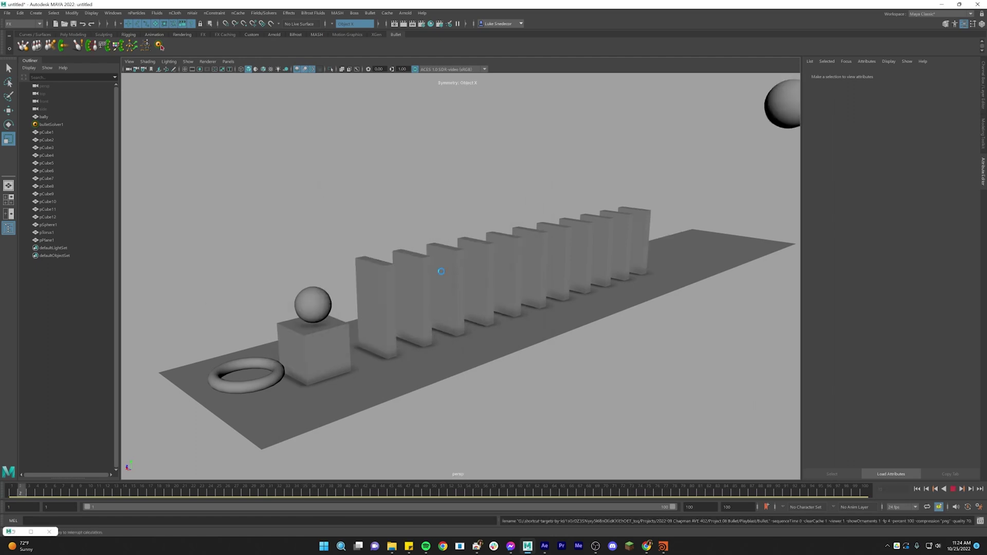